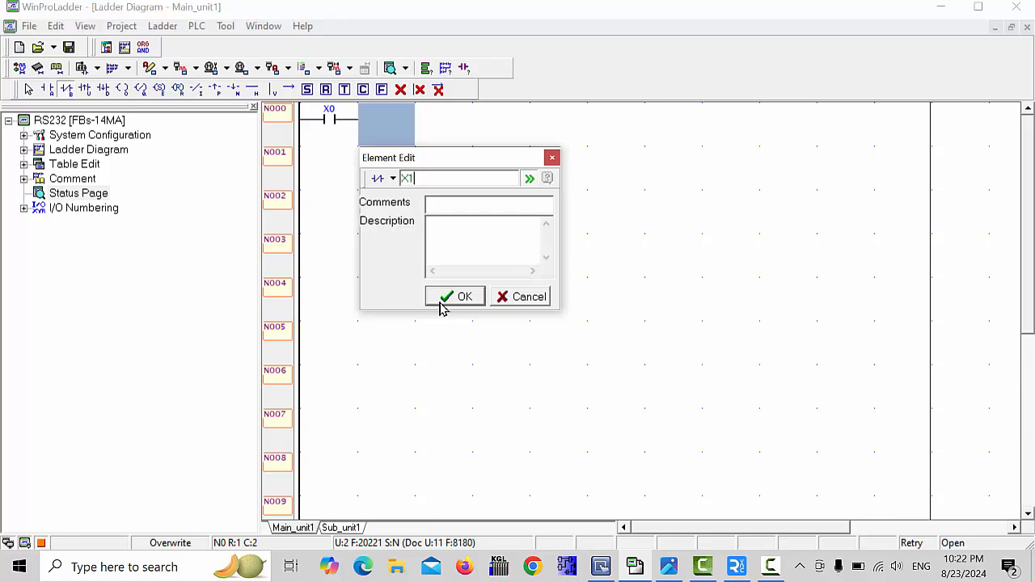
# - Place the normally closed X1 contact after X0 and finish the first row with output coil Y0, commented "main"
pyautogui.click(442, 300)
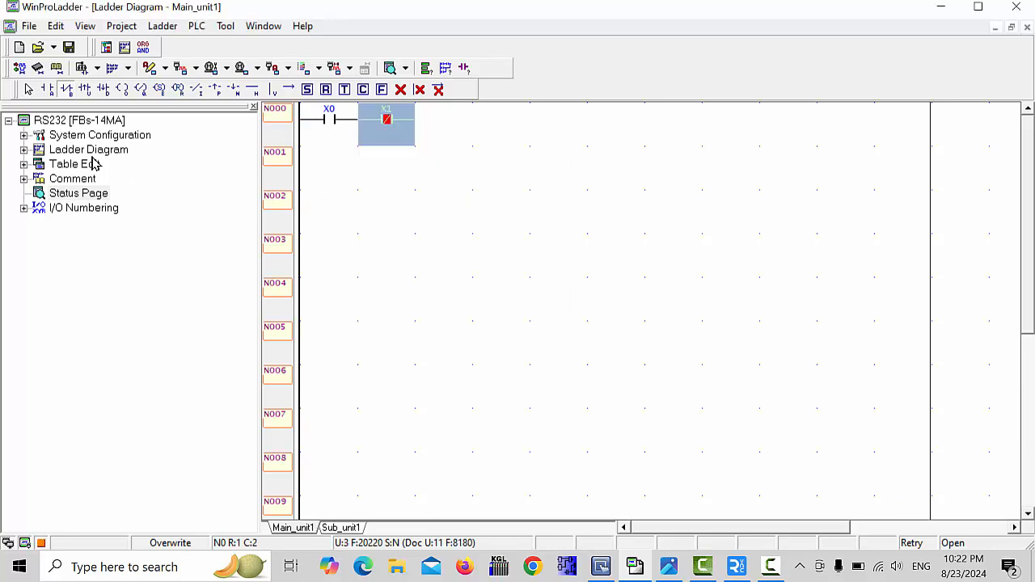
pyautogui.click(441, 131)
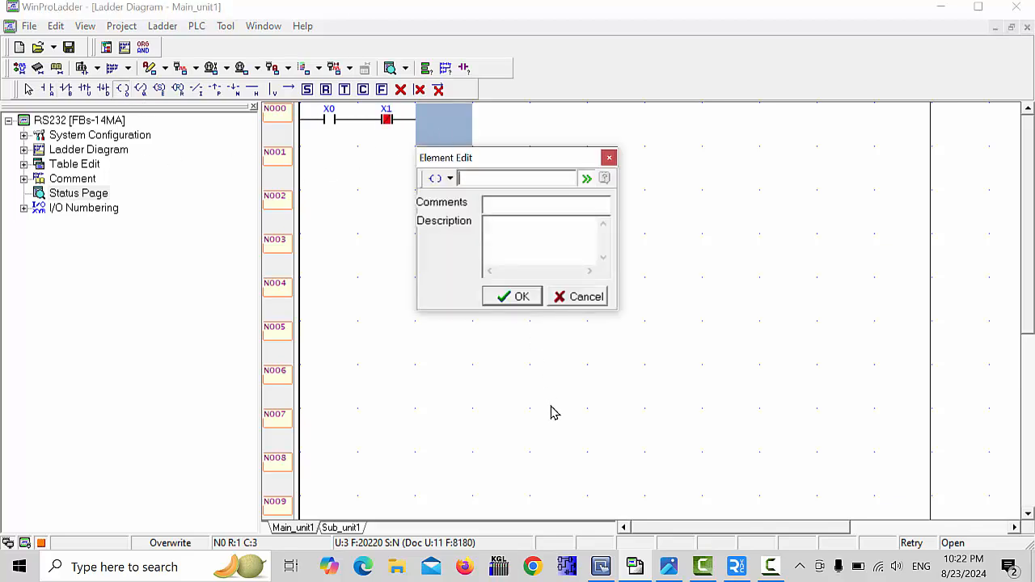
pyautogui.write('Y0')
pyautogui.press('Return')
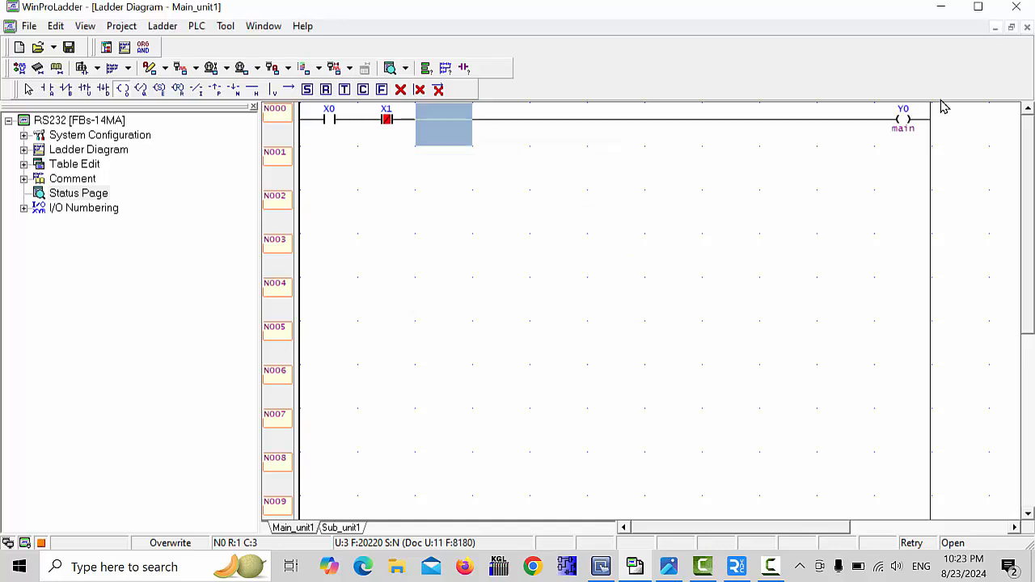
# - Add a normally open Y0 contact at the start of the second row
pyautogui.click(46, 90)
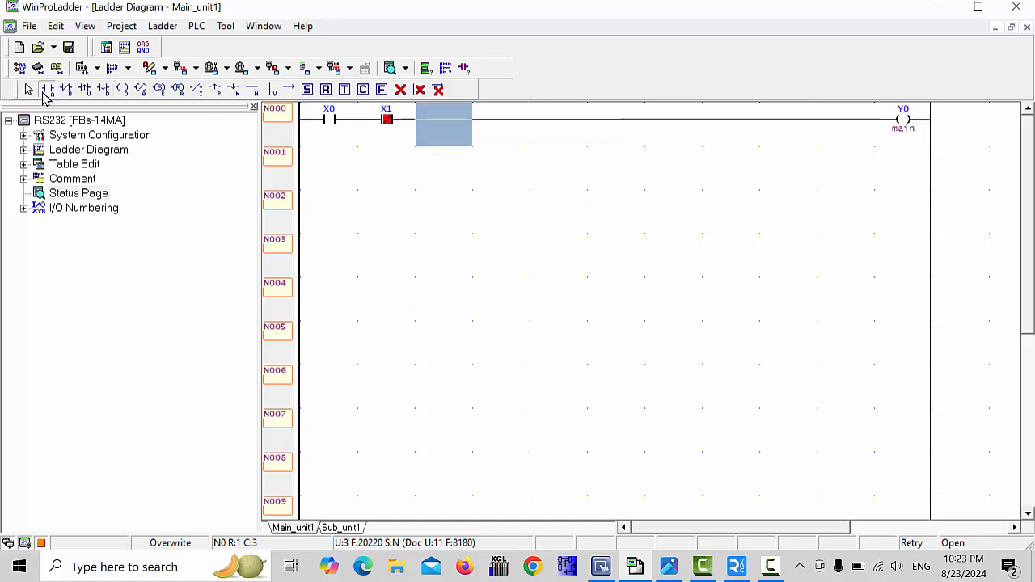
pyautogui.click(320, 171)
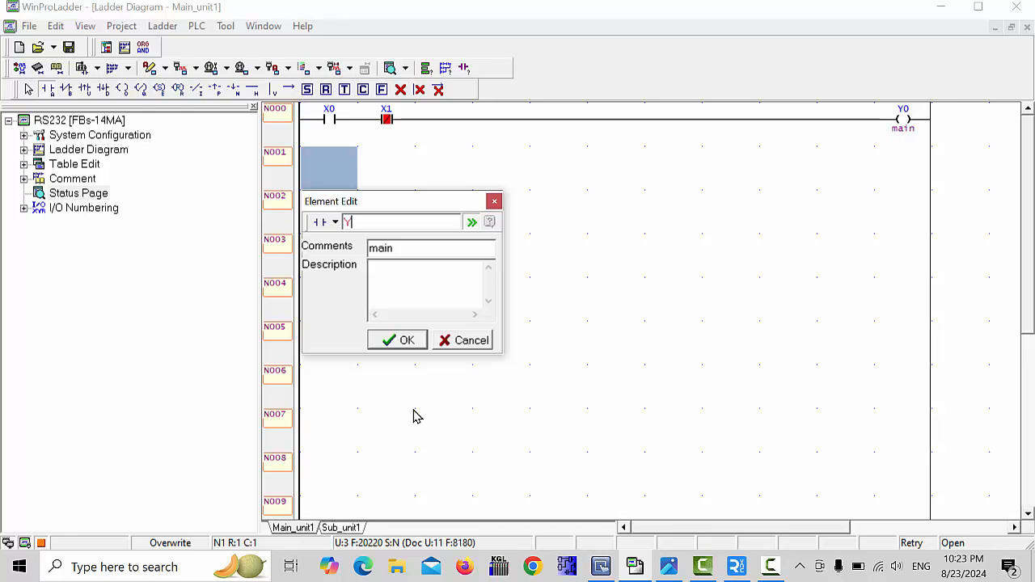
pyautogui.click(407, 341)
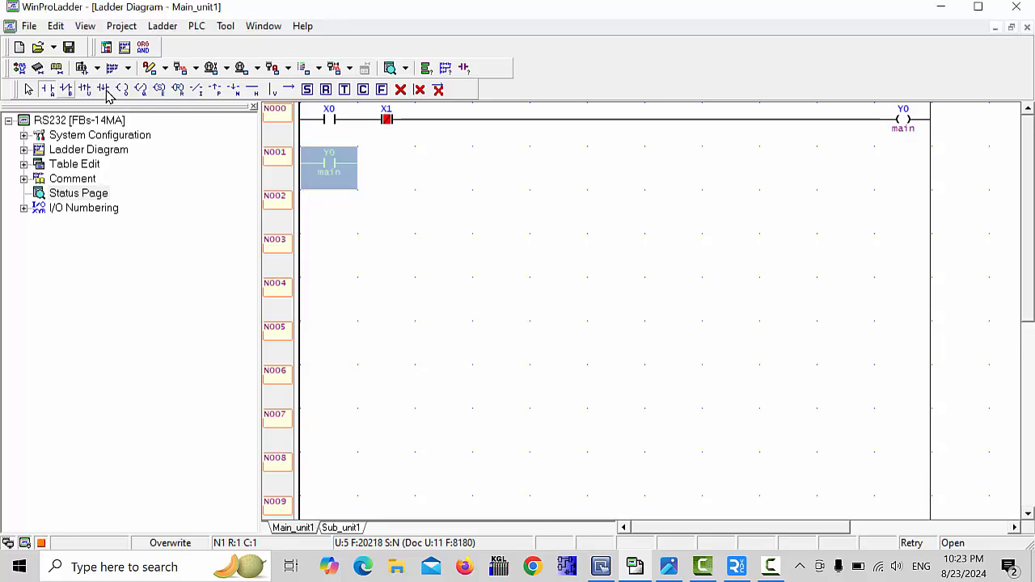
# - Add output coil Y1 with the comment "star" to the second row after the Y0 contact
pyautogui.click(380, 168)
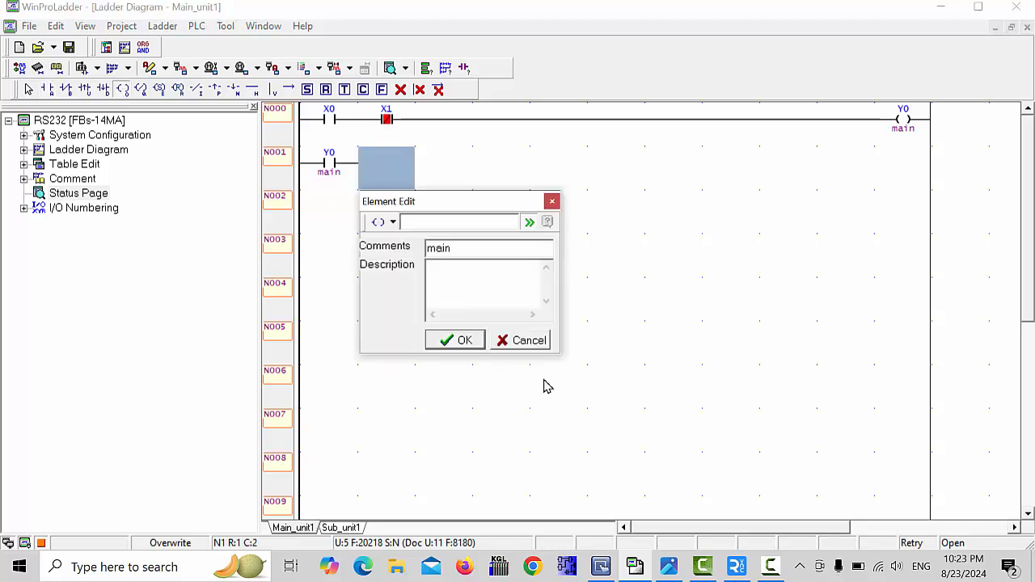
pyautogui.write('Y1')
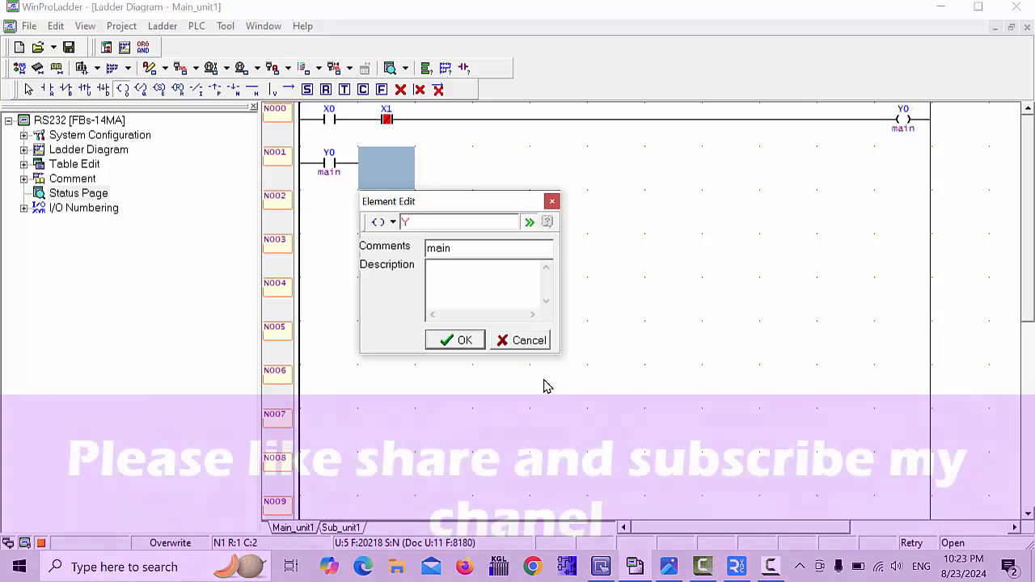
pyautogui.press('Tab')
pyautogui.write('star')
pyautogui.press('Return')
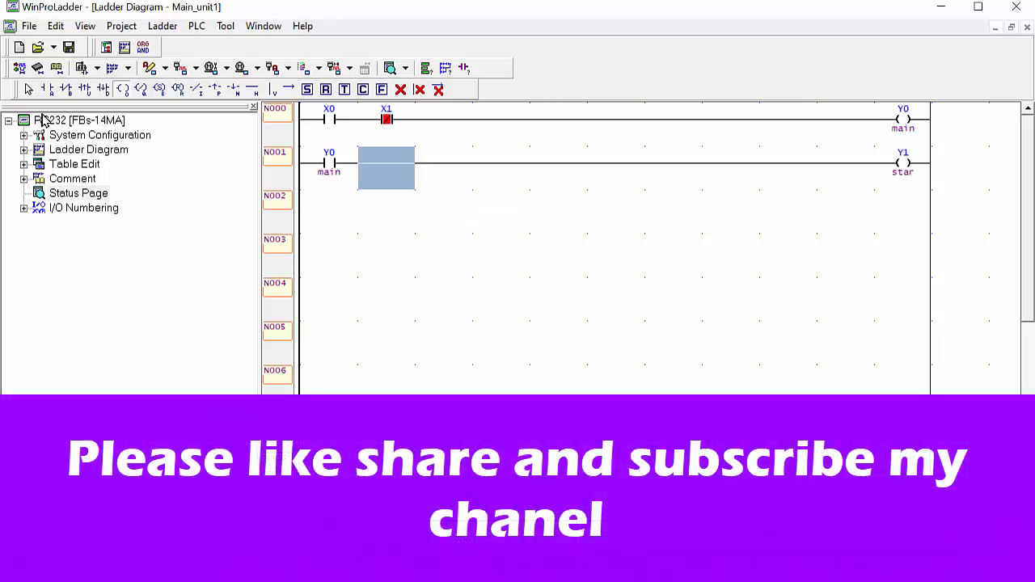
# - Draw a vertical branch line from the junction after X0 down through the second and third rows to the fourth row
pyautogui.click(274, 89)
pyautogui.click(362, 135)
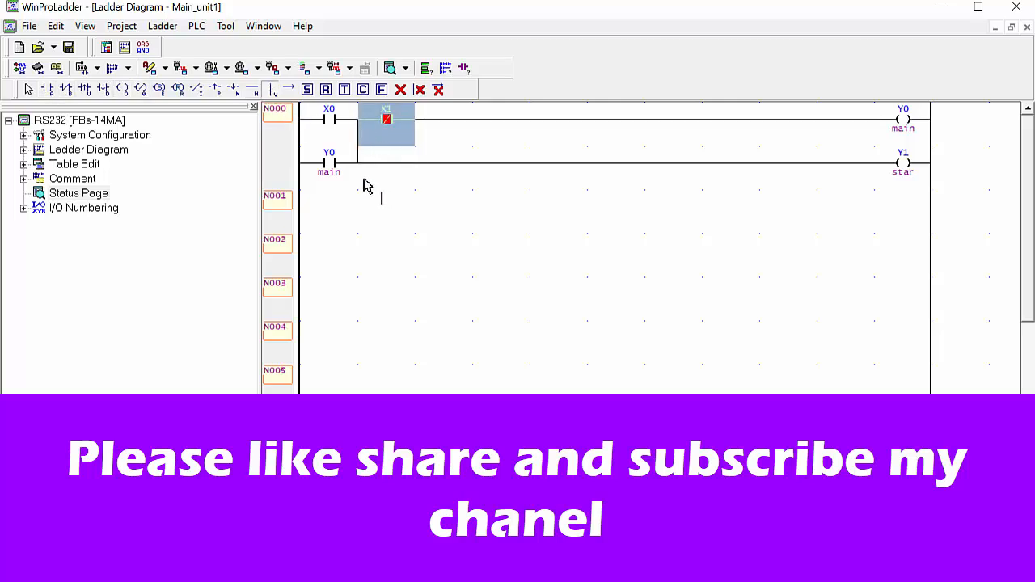
pyautogui.click(365, 189)
pyautogui.click(361, 247)
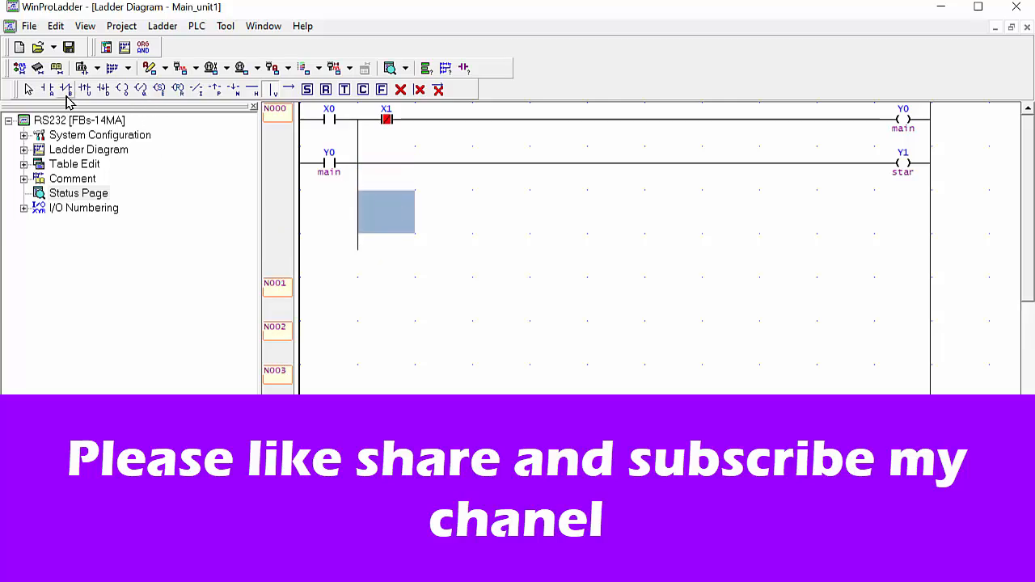
# - Connect a timer T0 with preset value D0 to the branch on the third row
pyautogui.click(252, 89)
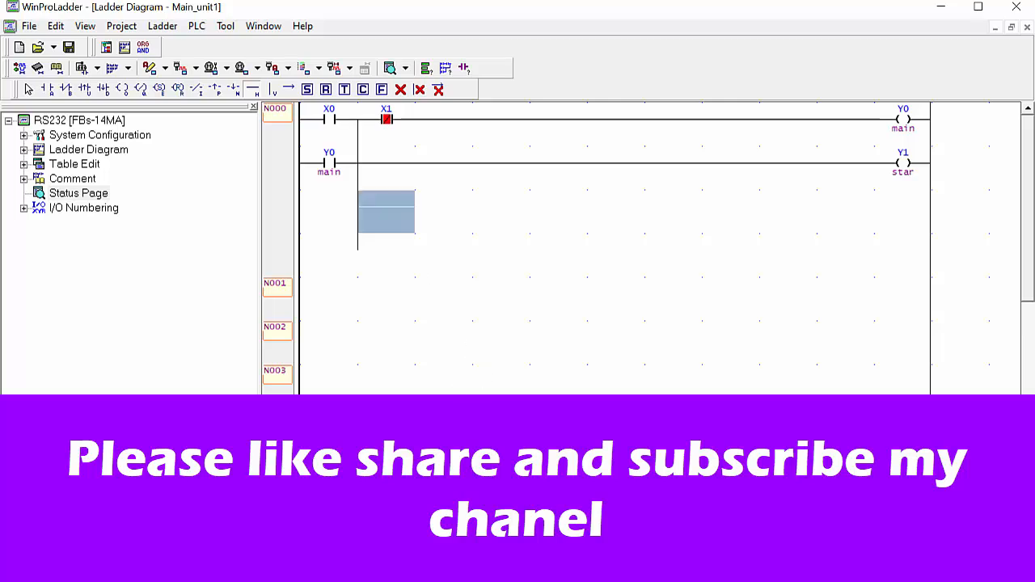
pyautogui.press('t')
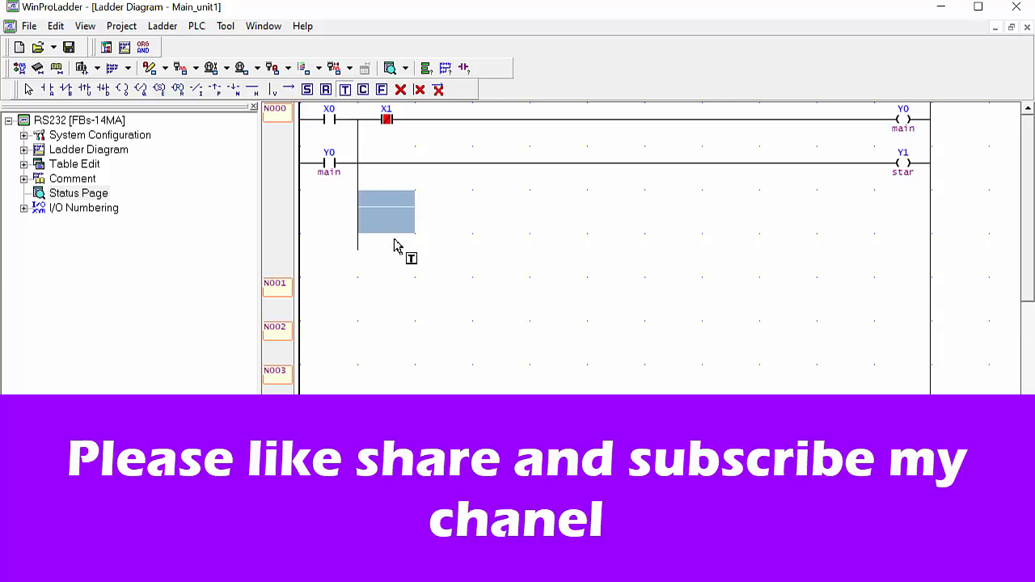
pyautogui.click(397, 213)
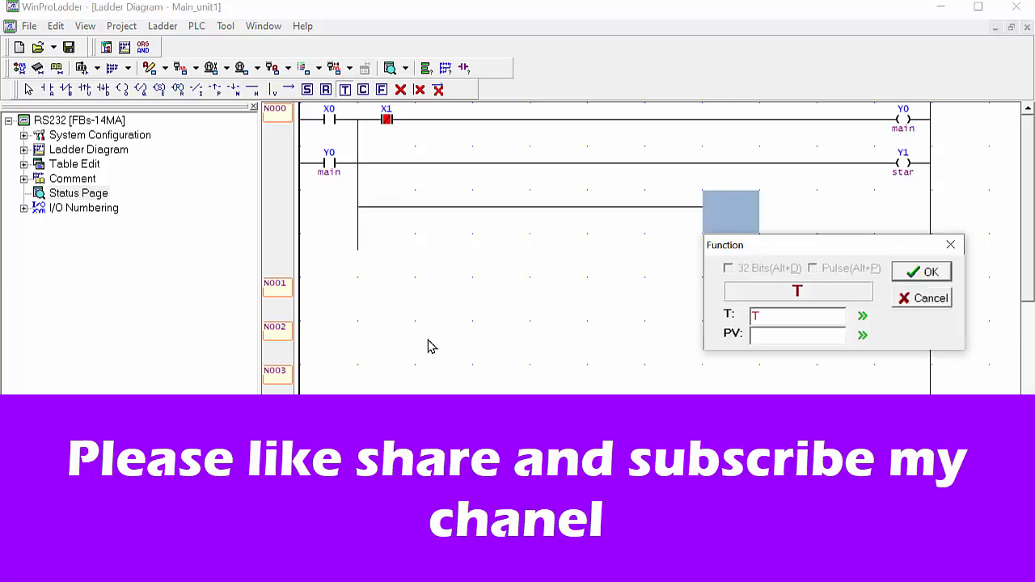
pyautogui.write('0')
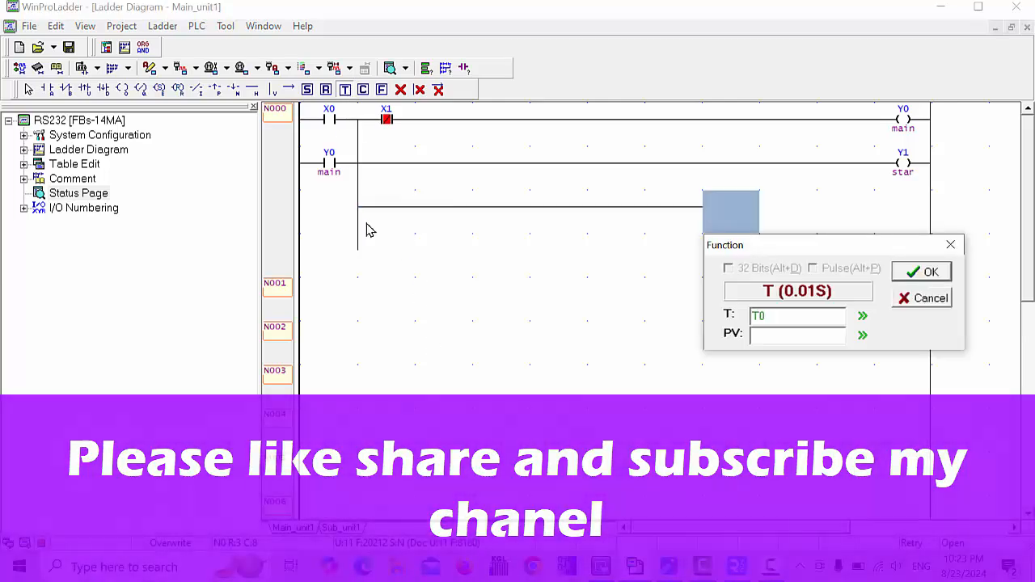
pyautogui.click(770, 334)
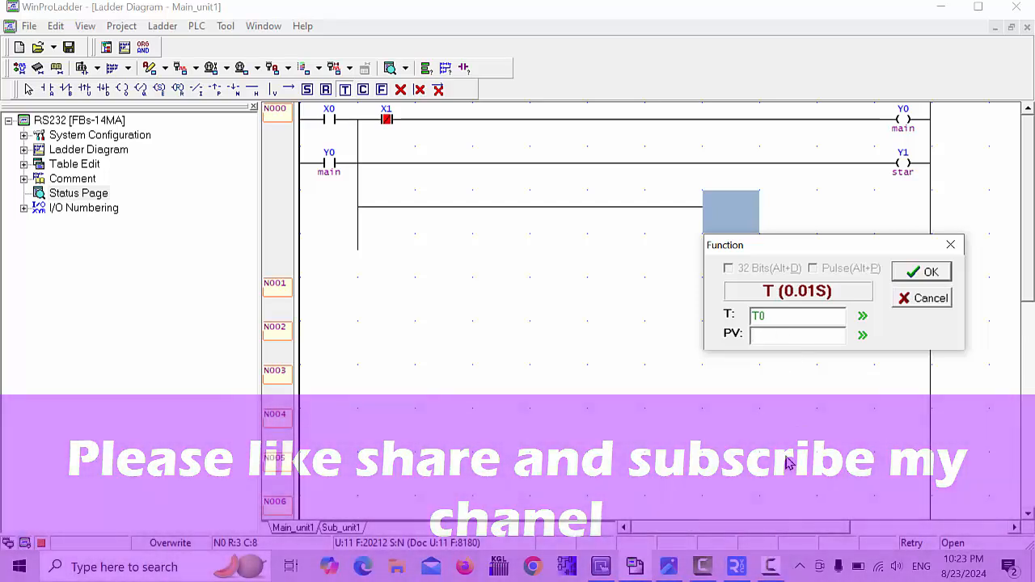
pyautogui.write('D0')
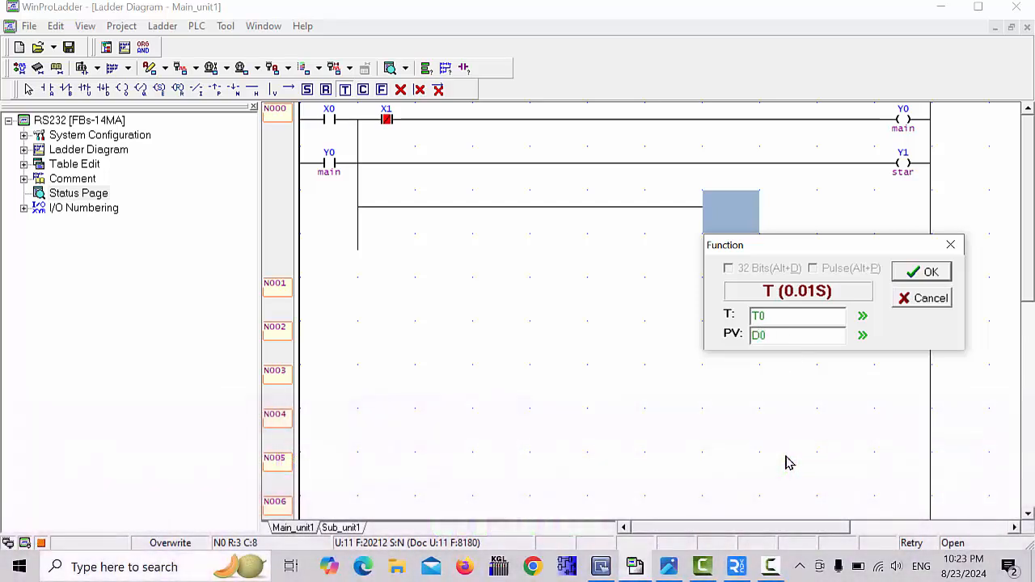
pyautogui.press('Return')
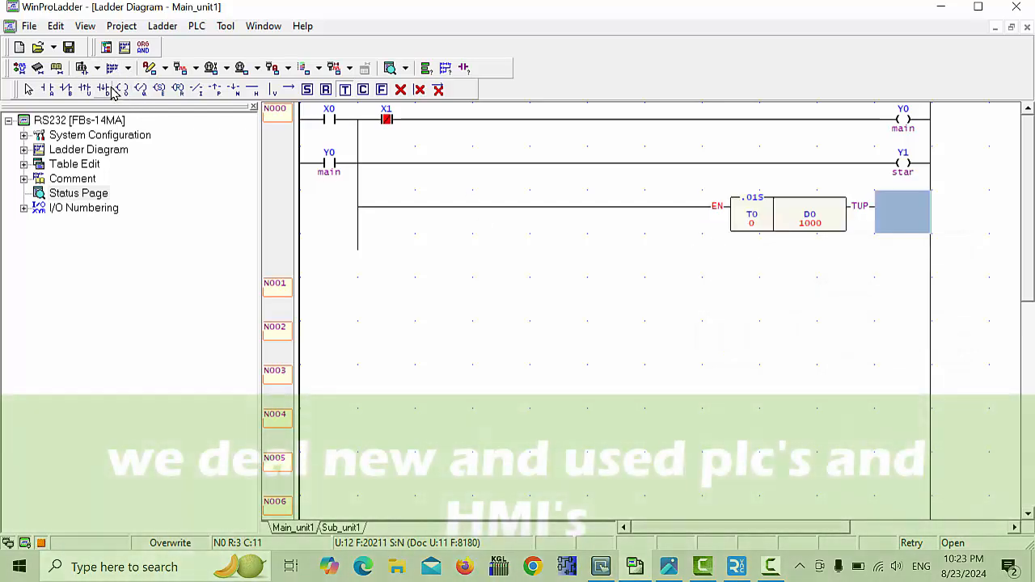
# - Add a normally open T0 contact followed by a normally closed Y1 contact on the fourth row
pyautogui.click(66, 90)
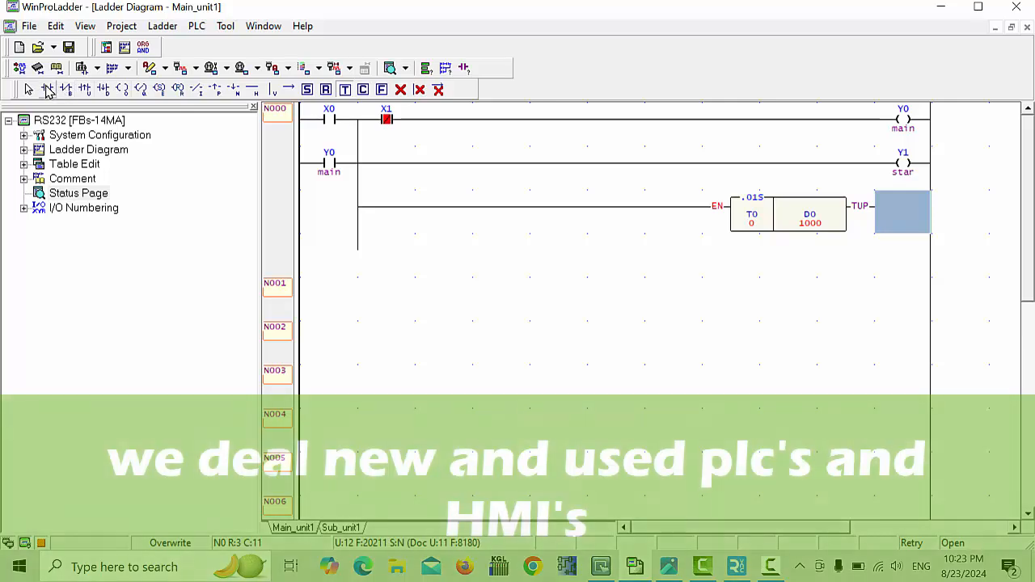
pyautogui.click(361, 248)
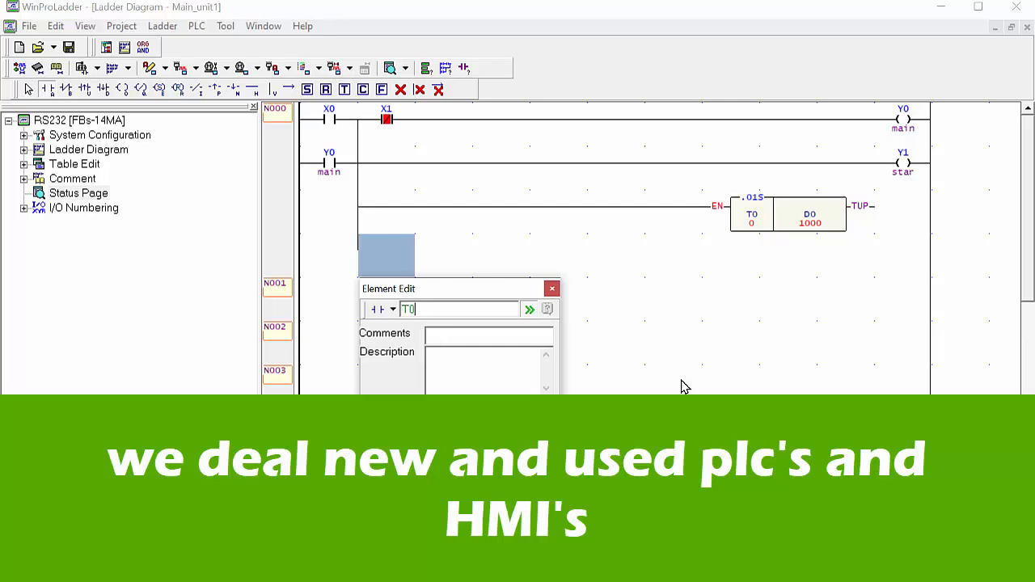
pyautogui.press('Return')
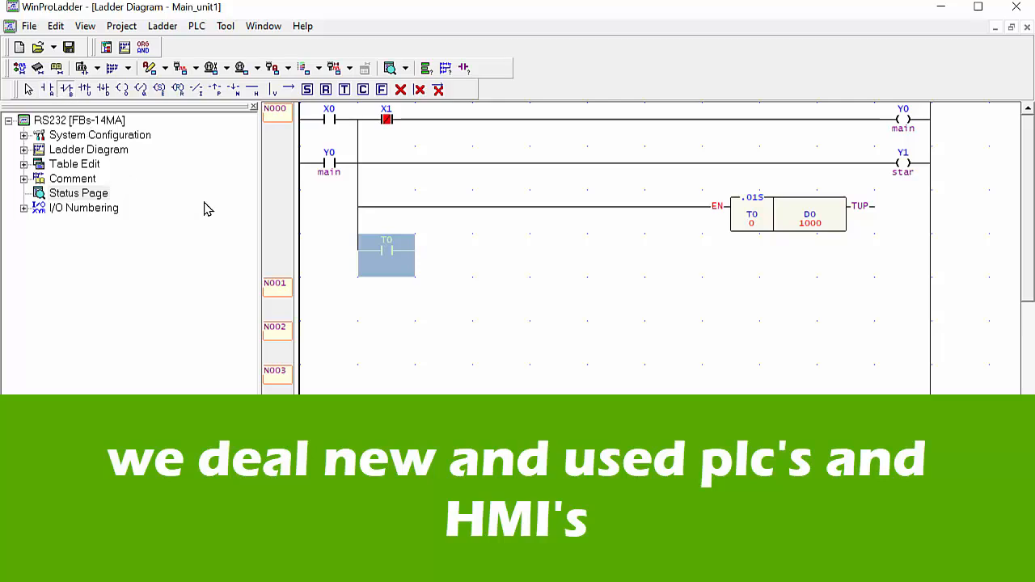
pyautogui.click(432, 262)
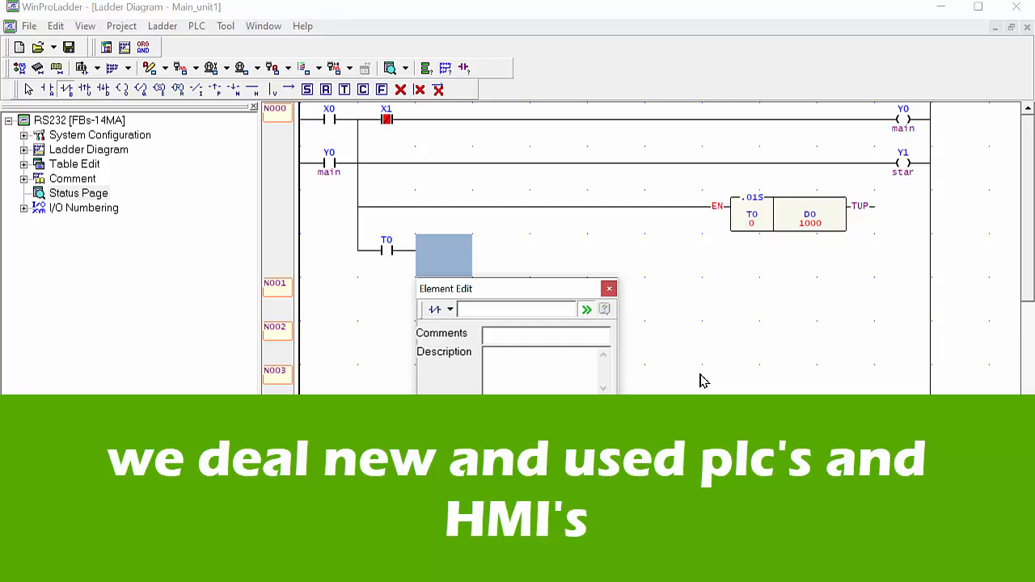
pyautogui.press('Return')
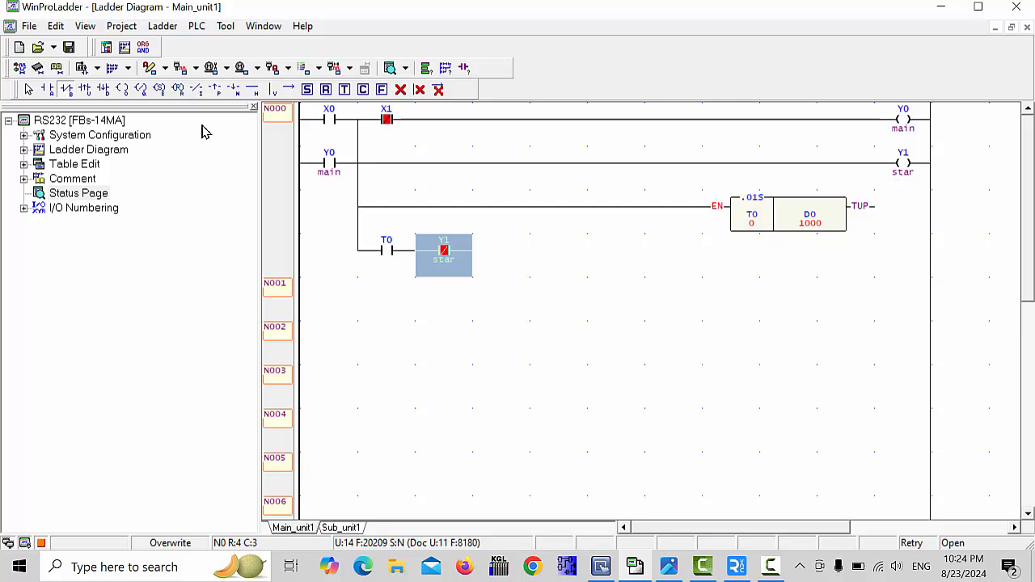
# - Add output coil Y2 with the comment "delta" to the fourth row after the Y1 contact
pyautogui.click(123, 91)
pyautogui.click(480, 259)
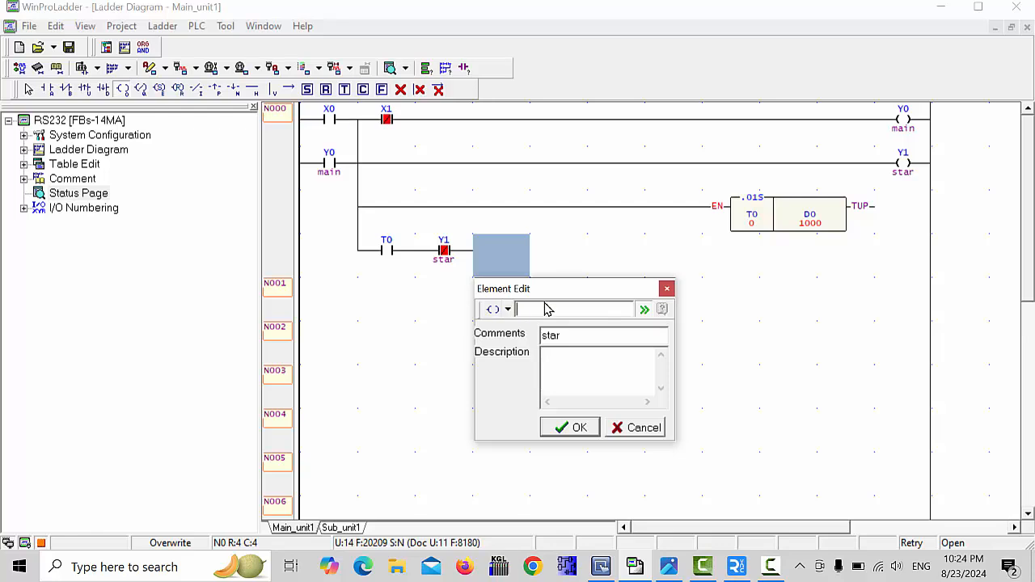
pyautogui.click(547, 307)
pyautogui.write('Y2')
pyautogui.press('Return')
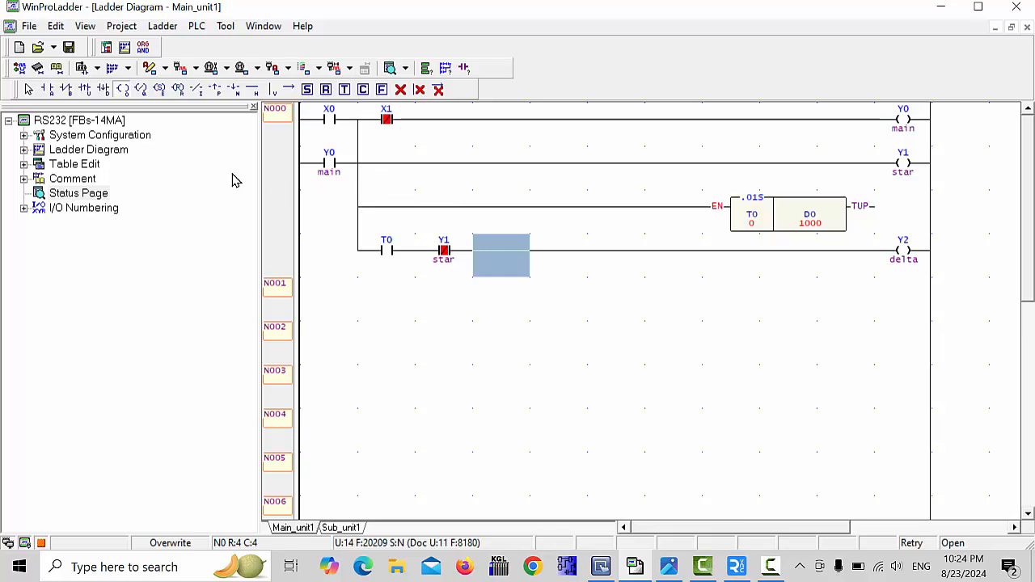
# - Insert a normally closed T0 contact on the second row, just after the branch line
pyautogui.click(66, 90)
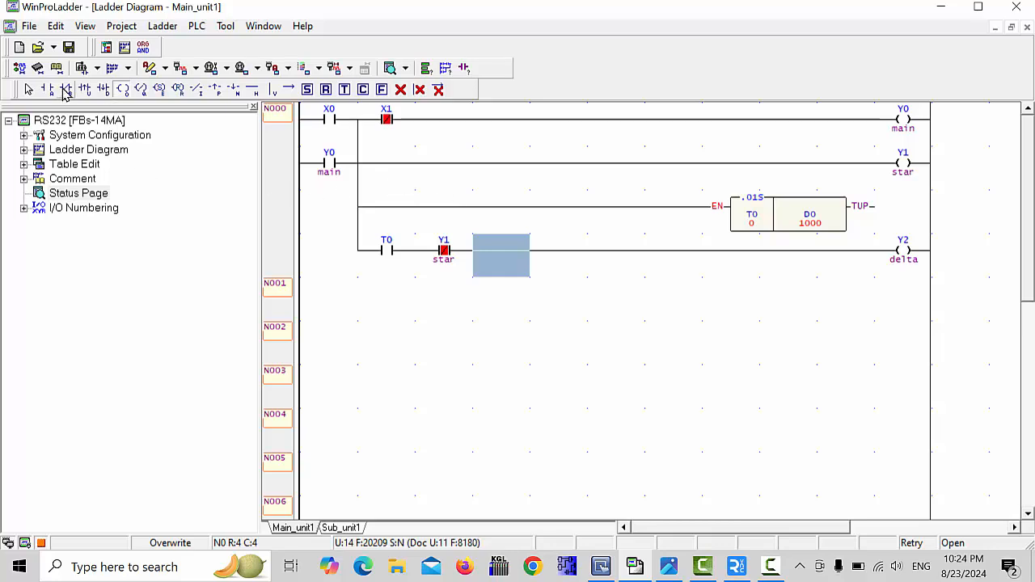
pyautogui.click(388, 172)
pyautogui.write('T')
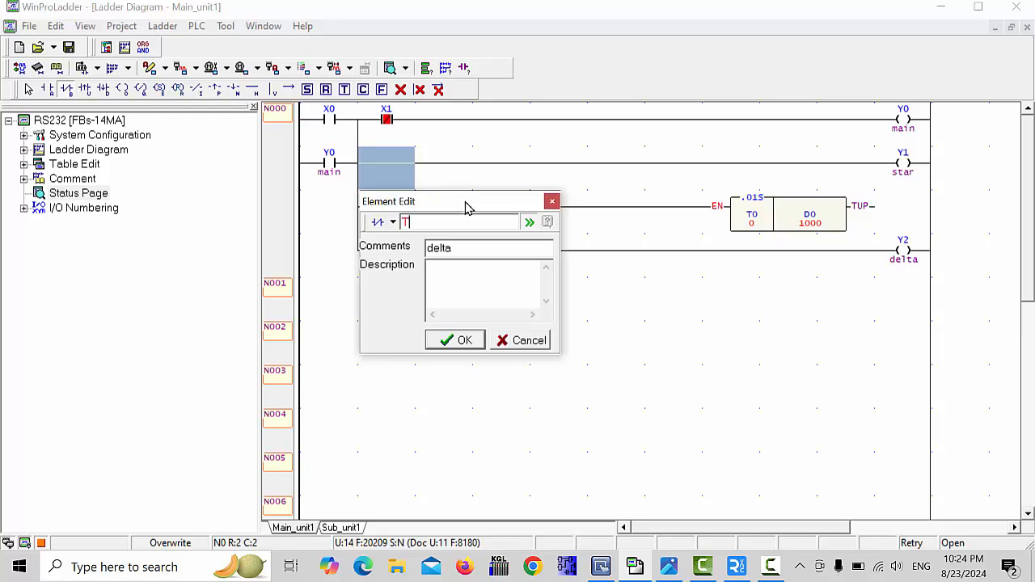
pyautogui.write('0')
pyautogui.press('Return')
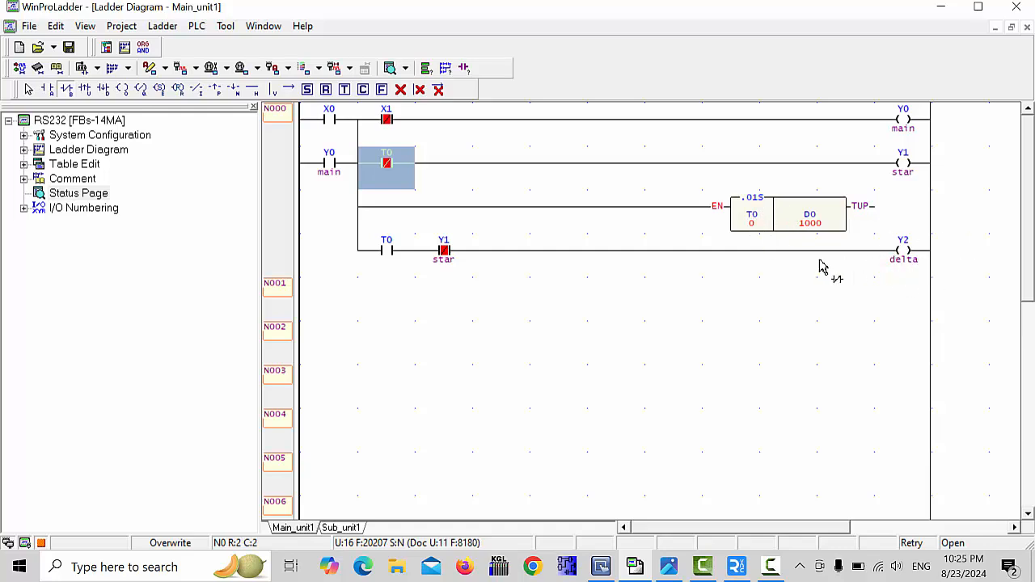
# - Insert a normally closed Y2 interlock contact after T0 on the second row
pyautogui.click(429, 169)
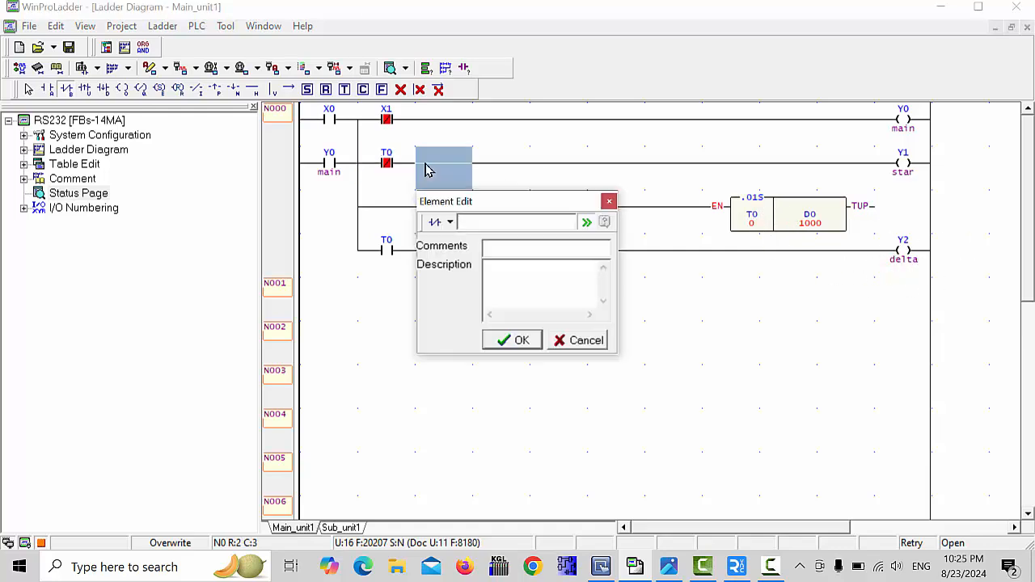
pyautogui.write('Y2')
pyautogui.press('Return')
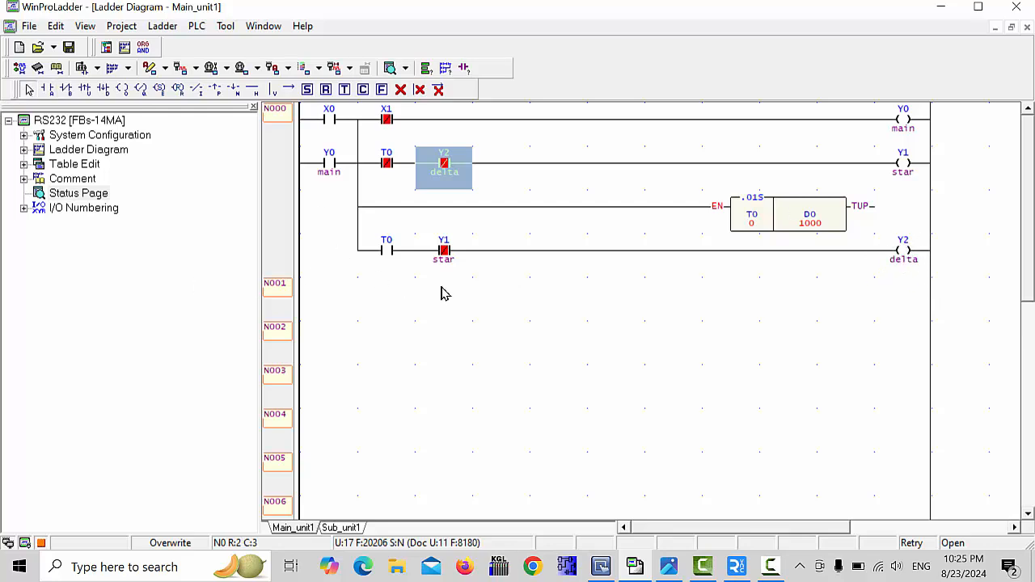
pyautogui.click(332, 234)
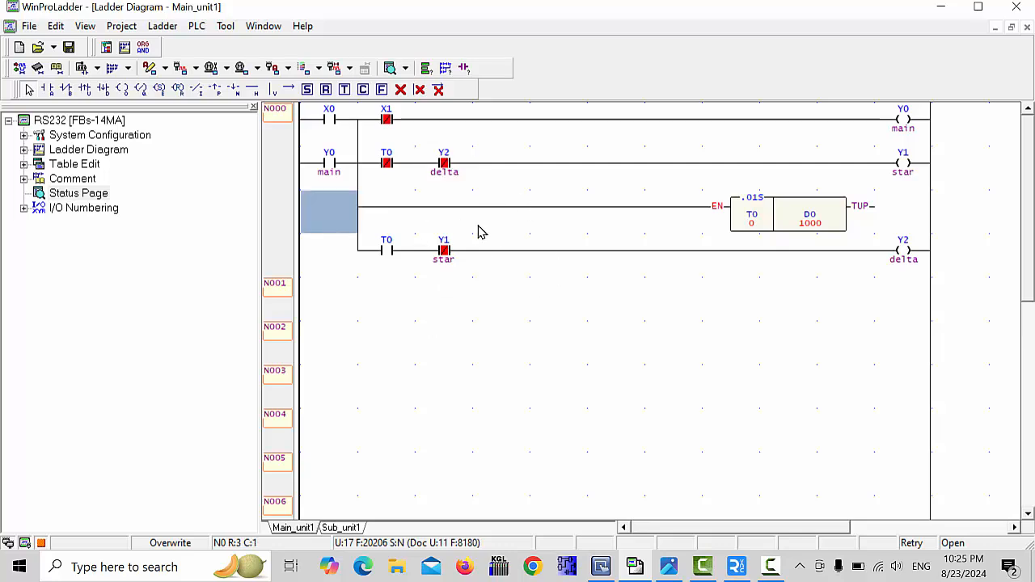
pyautogui.click(324, 143)
pyautogui.click(384, 301)
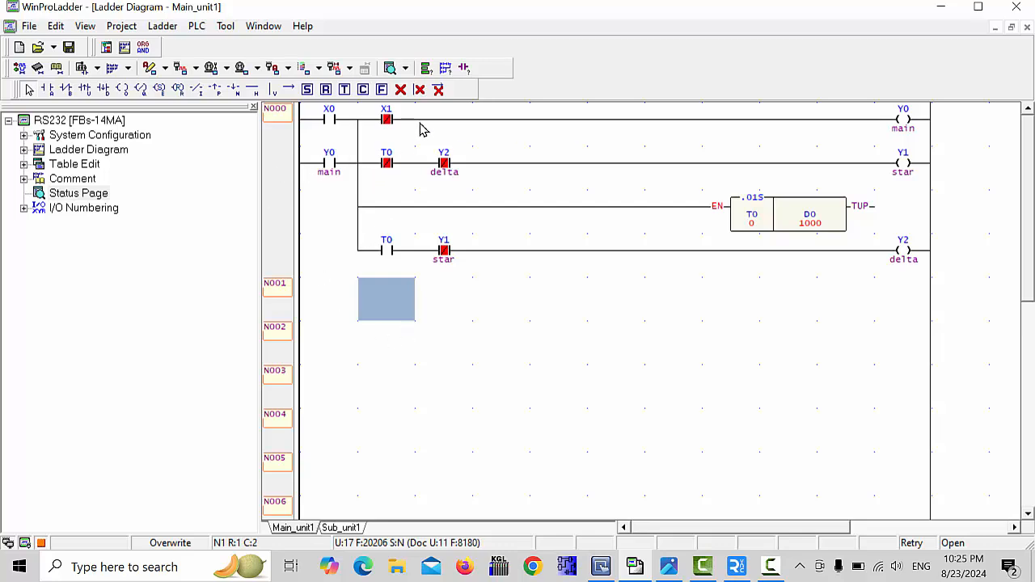
pyautogui.click(332, 127)
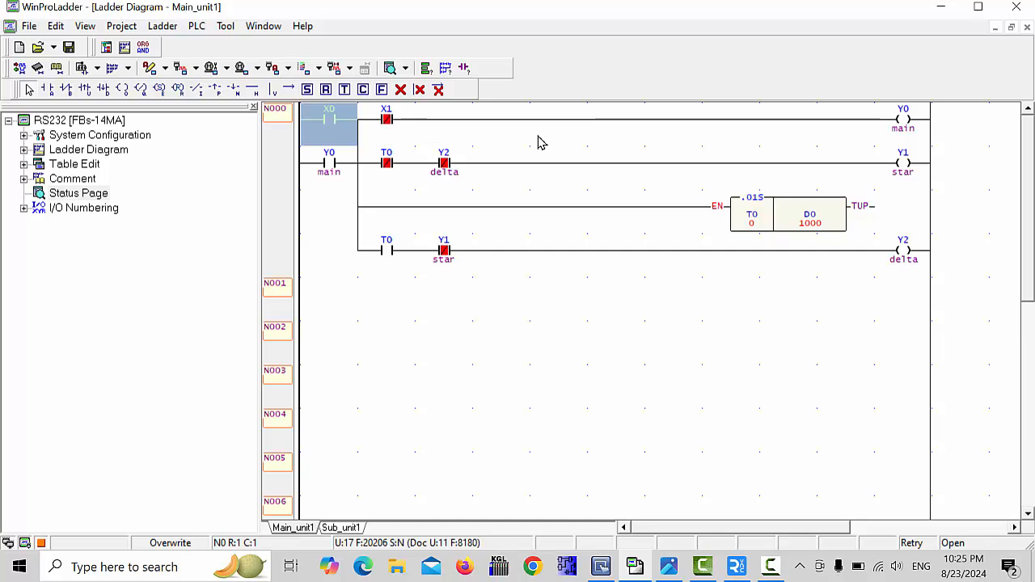
pyautogui.click(350, 210)
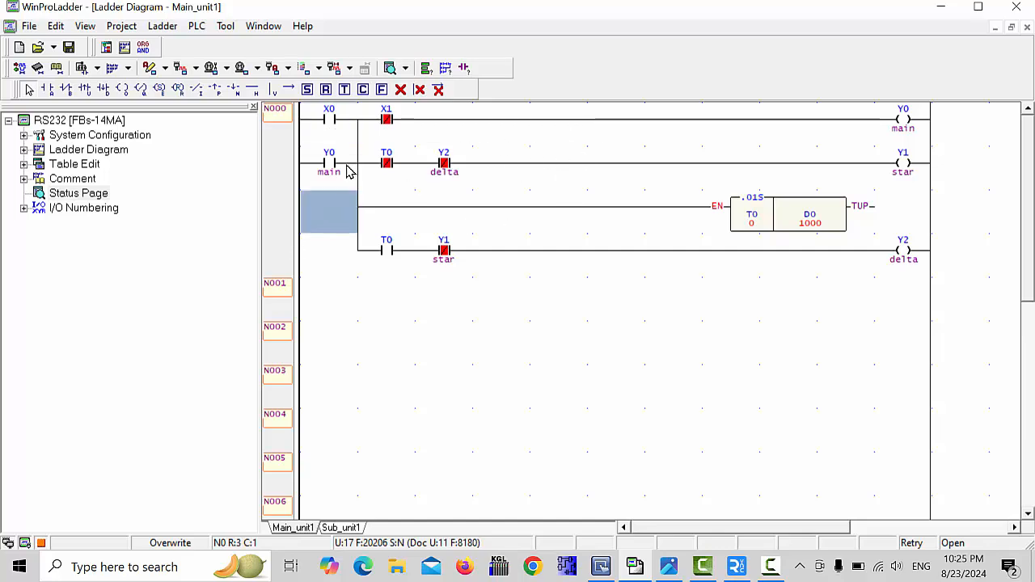
# - Try to insert an empty network directly below the first row of N000
pyautogui.click(349, 144)
pyautogui.rightClick(349, 144)
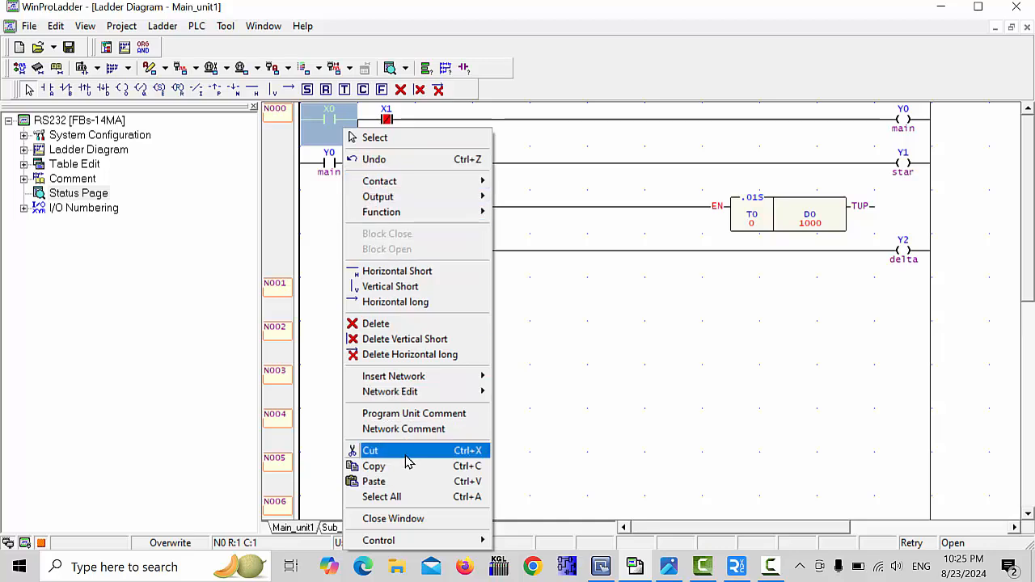
pyautogui.moveTo(489, 380)
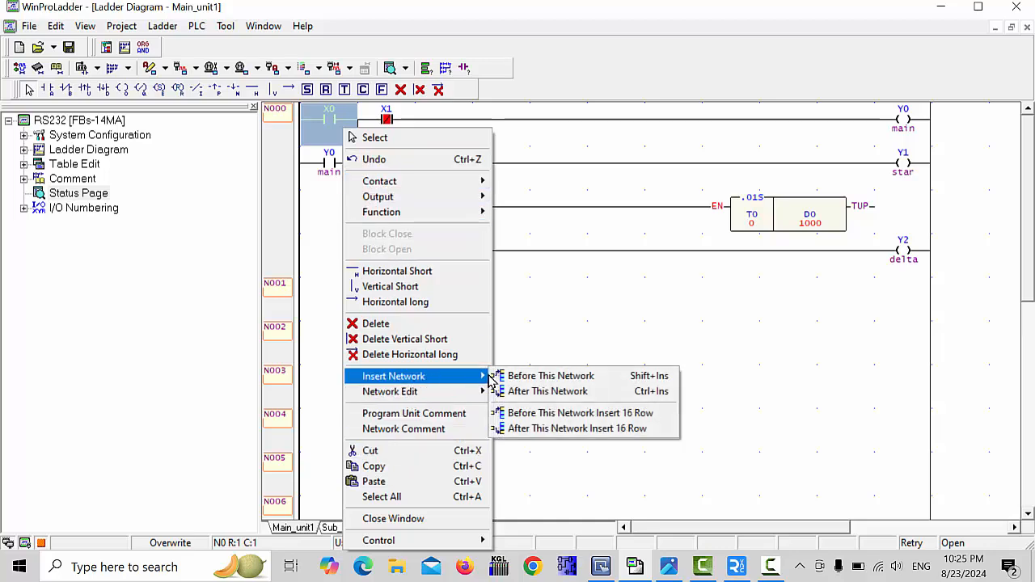
pyautogui.click(533, 391)
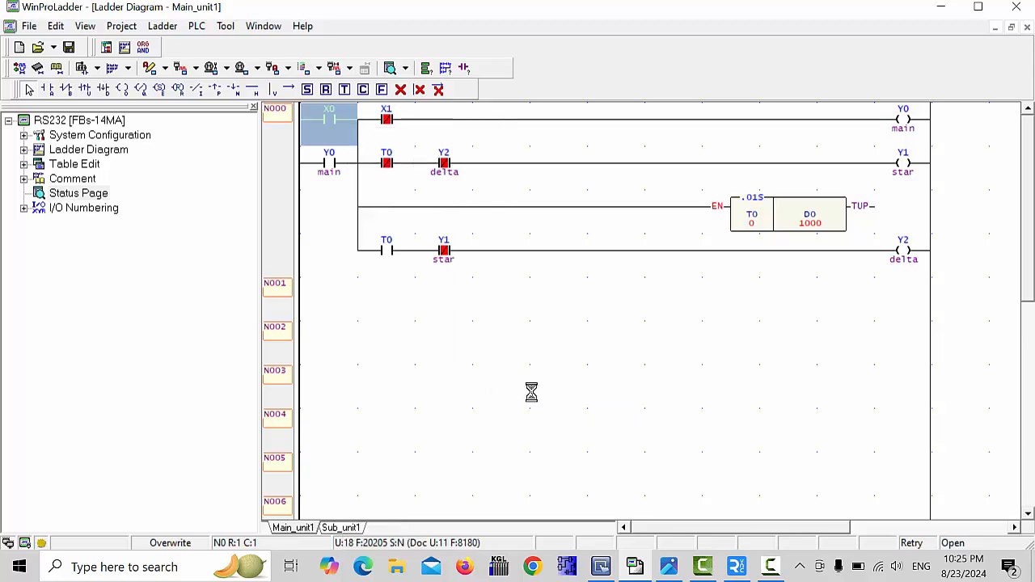
pyautogui.press('Down')
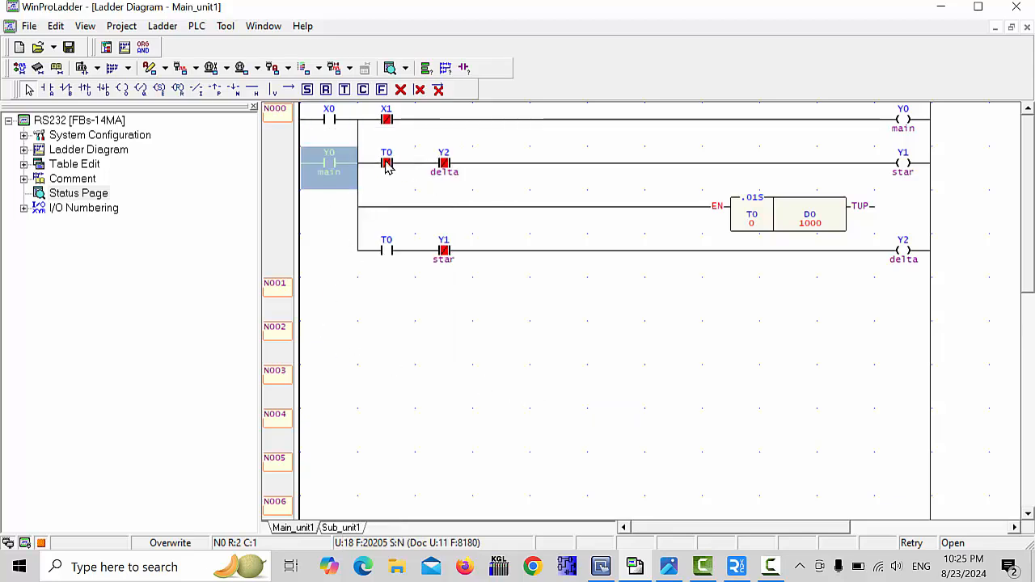
pyautogui.press('Up')
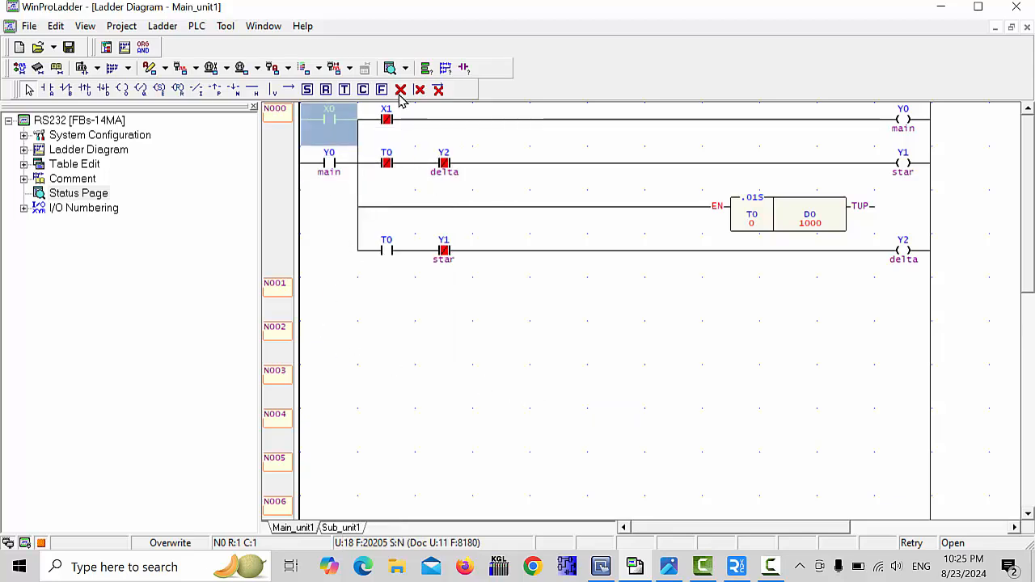
# - Remove the vertical branch line between the first and second rows, and insert an empty network after N000
pyautogui.click(364, 144)
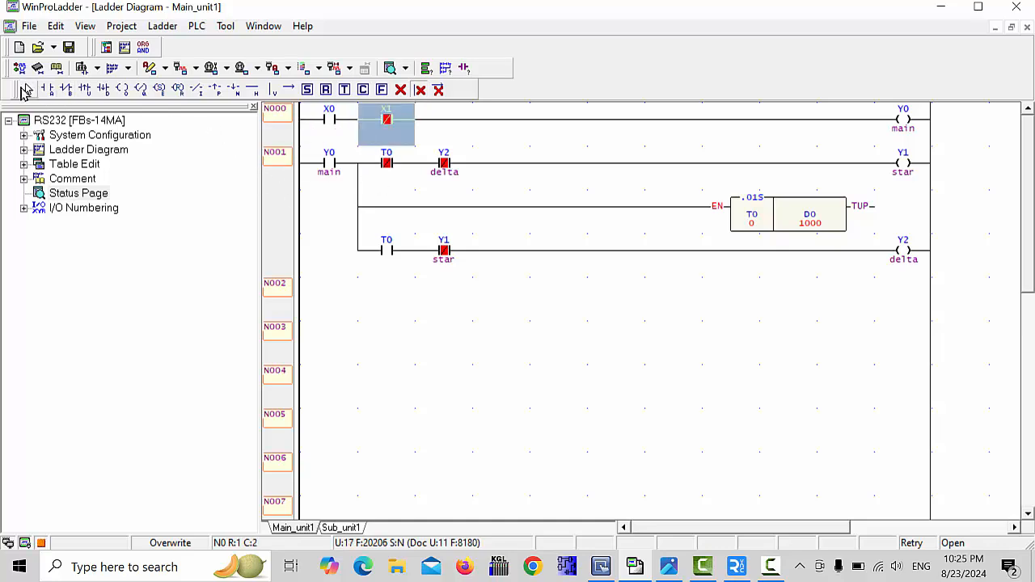
pyautogui.rightClick(398, 132)
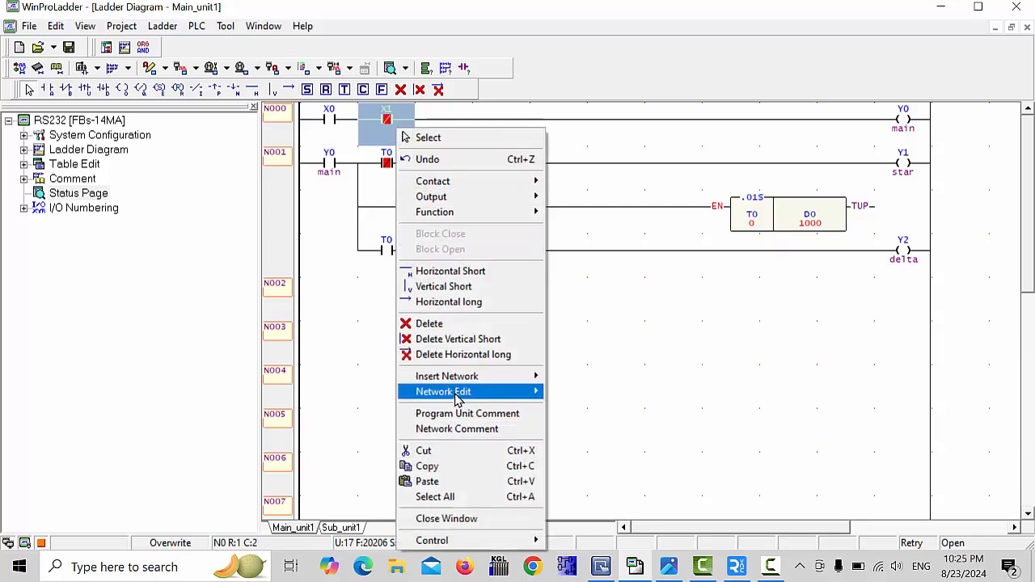
pyautogui.moveTo(457, 380)
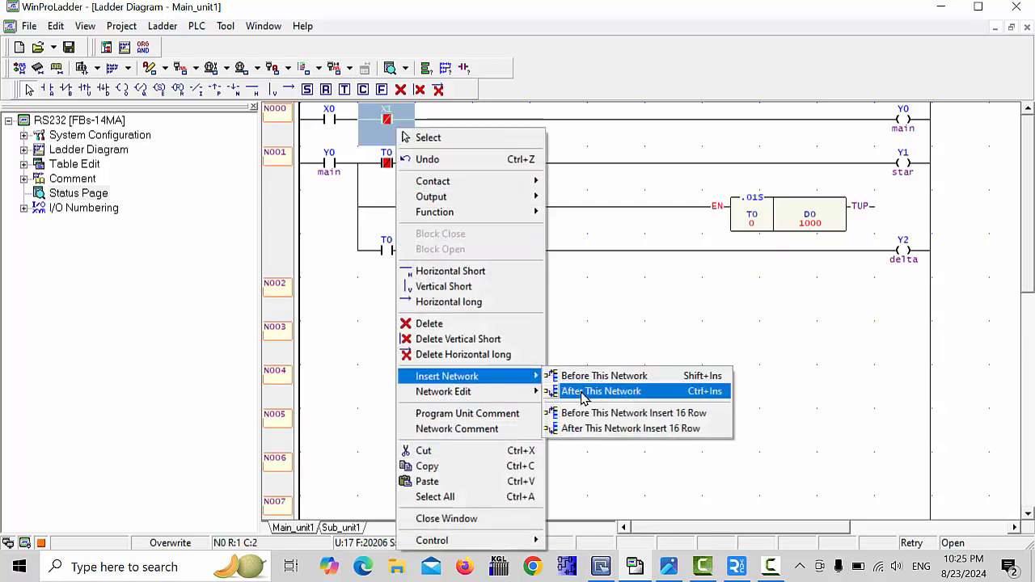
pyautogui.click(584, 393)
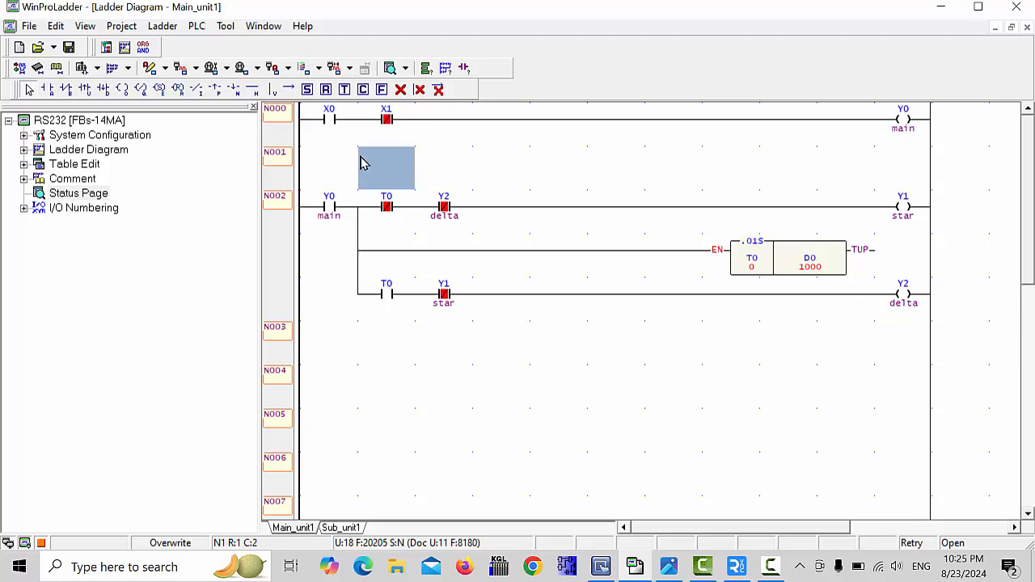
# - Draw a vertical branch line after X0 through the empty row to rejoin the first row with the Y0 row
pyautogui.click(274, 89)
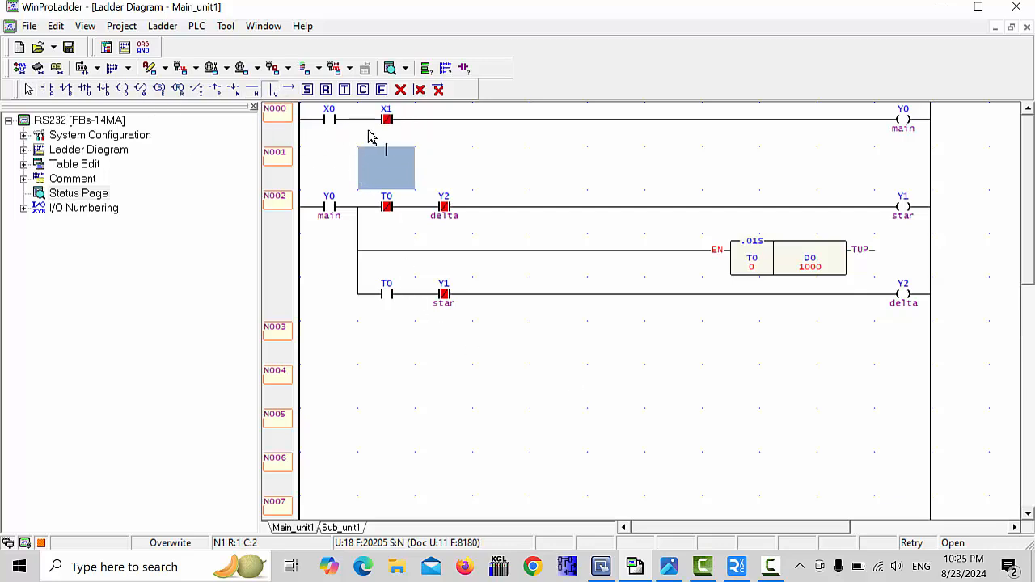
pyautogui.moveTo(368, 133); pyautogui.dragTo(369, 208)
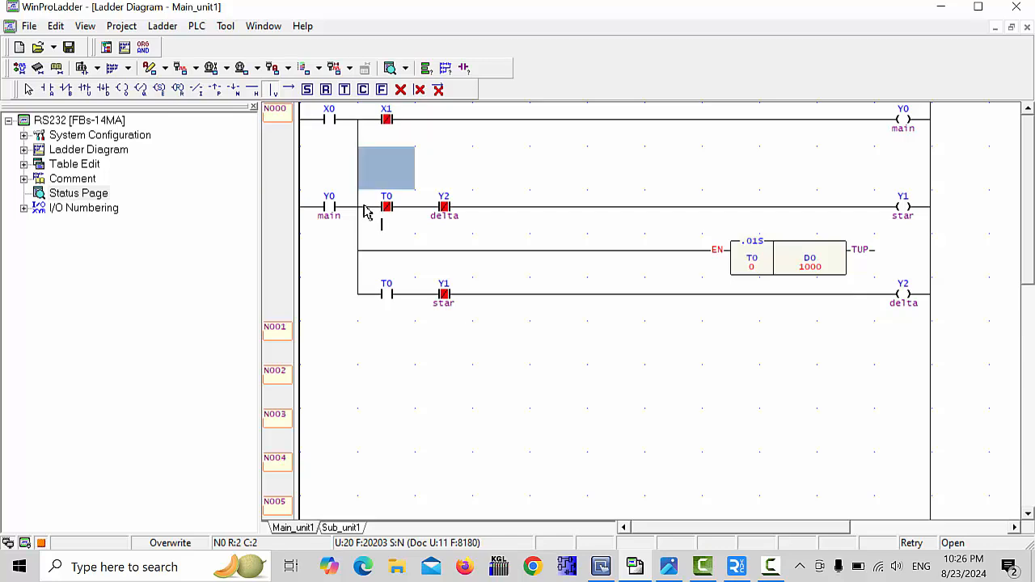
pyautogui.click(28, 90)
# - Add a normally open M0 contact on the empty second row, parallel to X0 and Y0
pyautogui.click(321, 165)
pyautogui.click(50, 91)
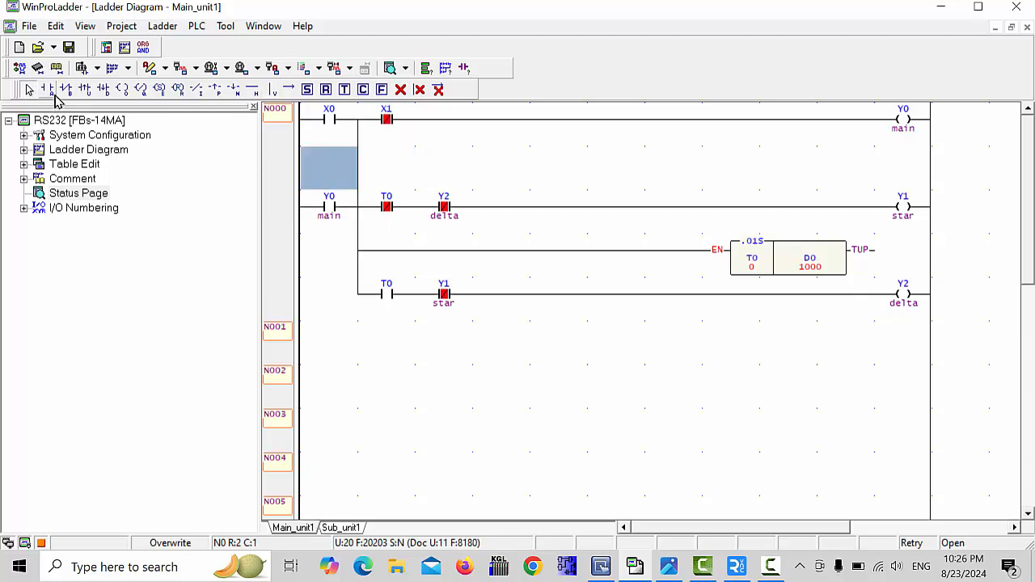
pyautogui.click(321, 159)
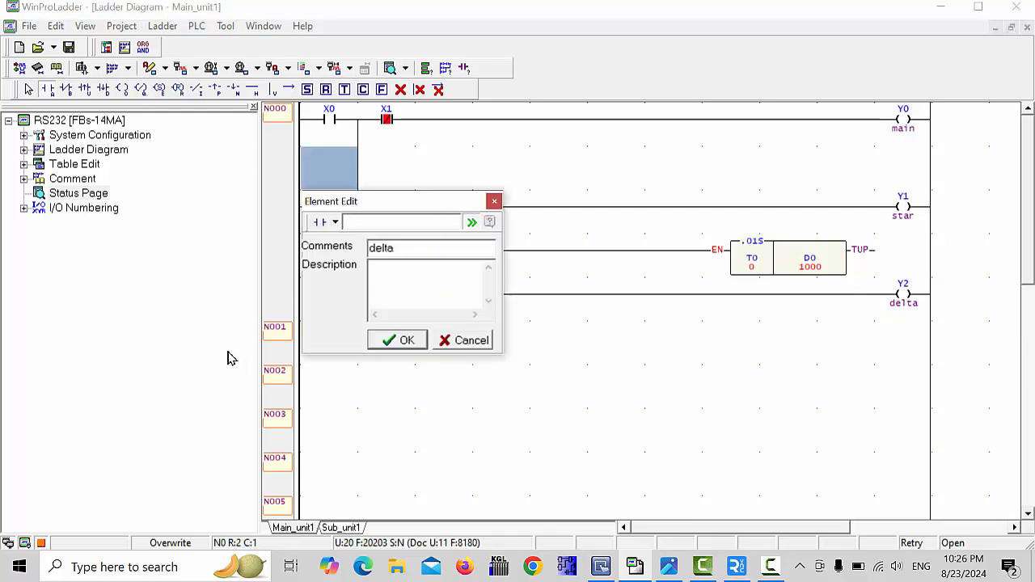
pyautogui.write('M0')
pyautogui.press('Return')
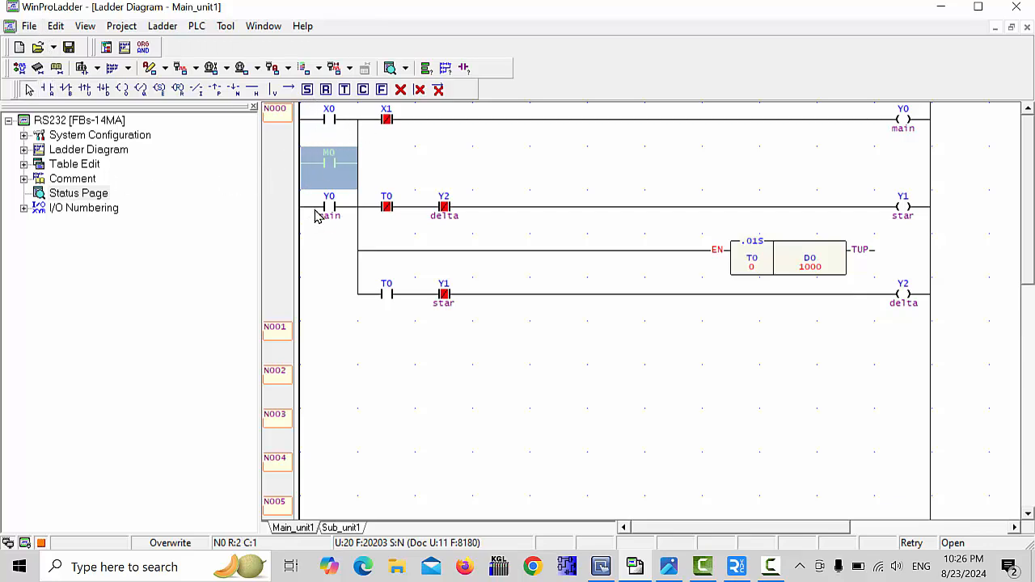
pyautogui.click(417, 187)
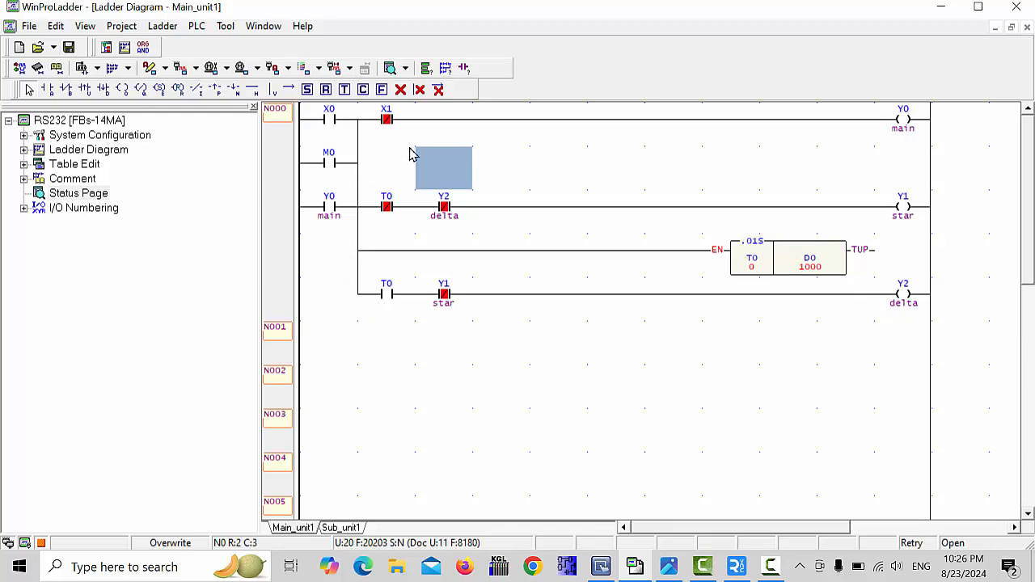
# - Change the address of the normally closed X1 contact on the first row to M2
pyautogui.click(430, 126)
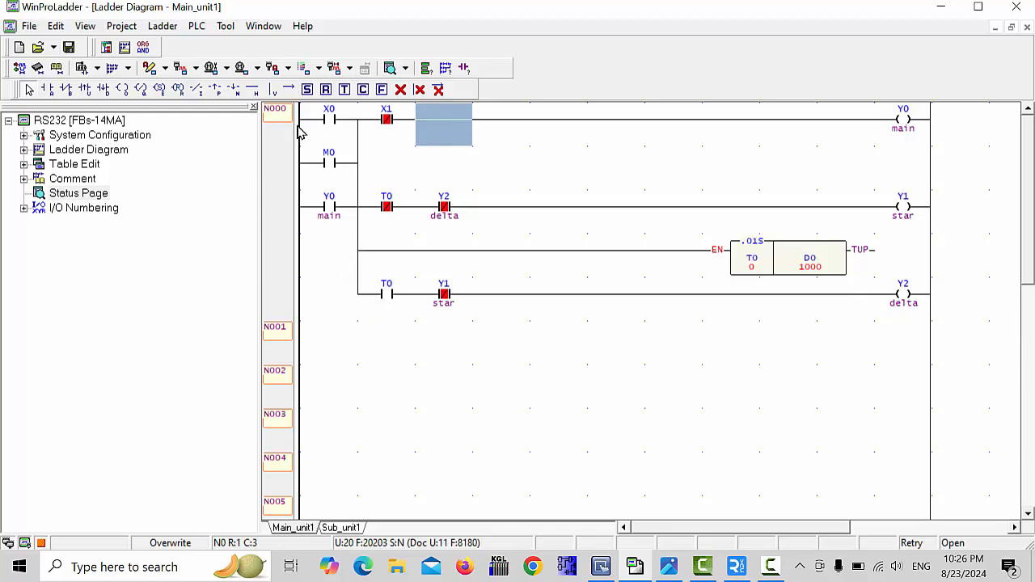
pyautogui.click(382, 124)
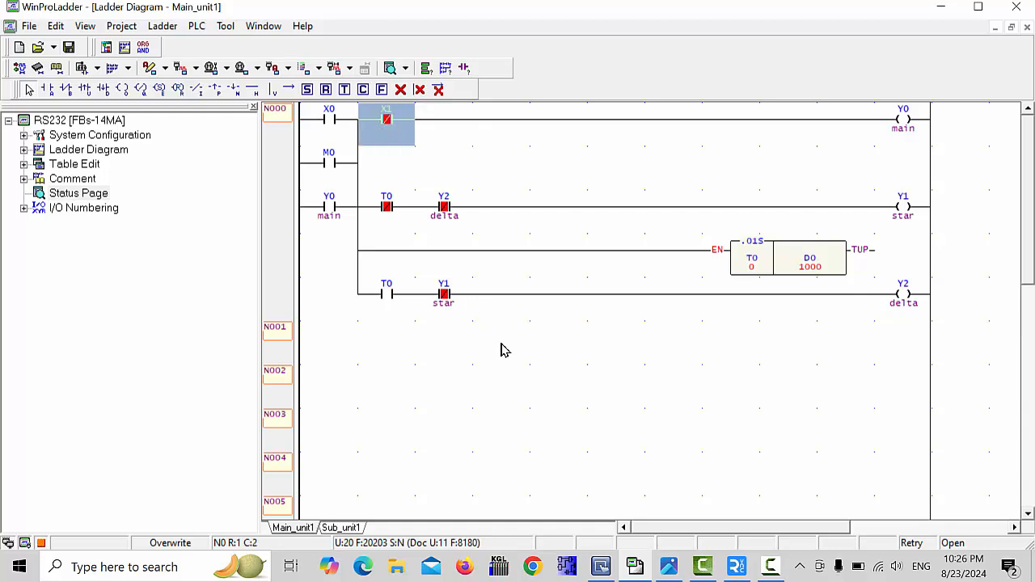
pyautogui.write('M')
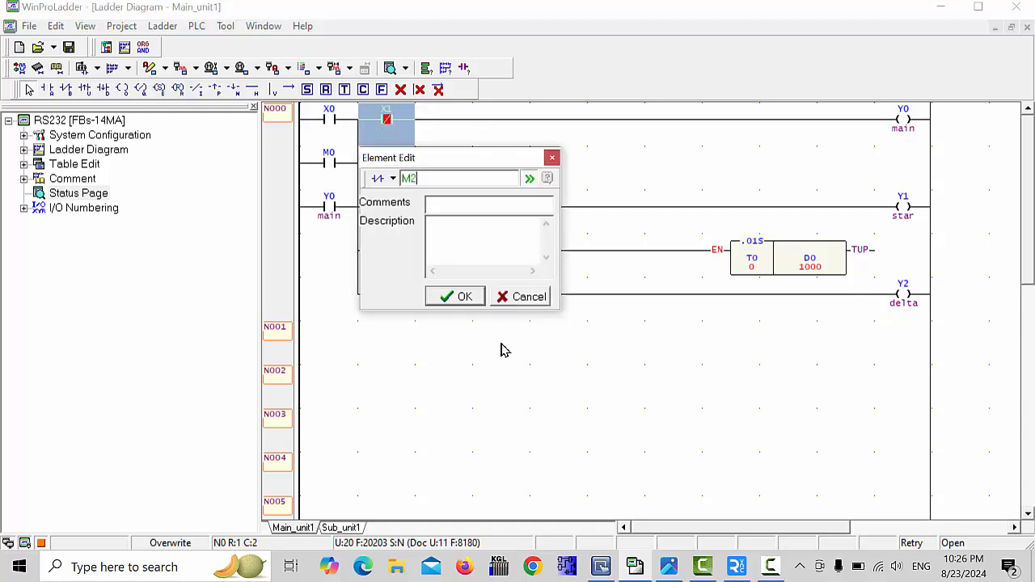
pyautogui.write('2')
pyautogui.press('Return')
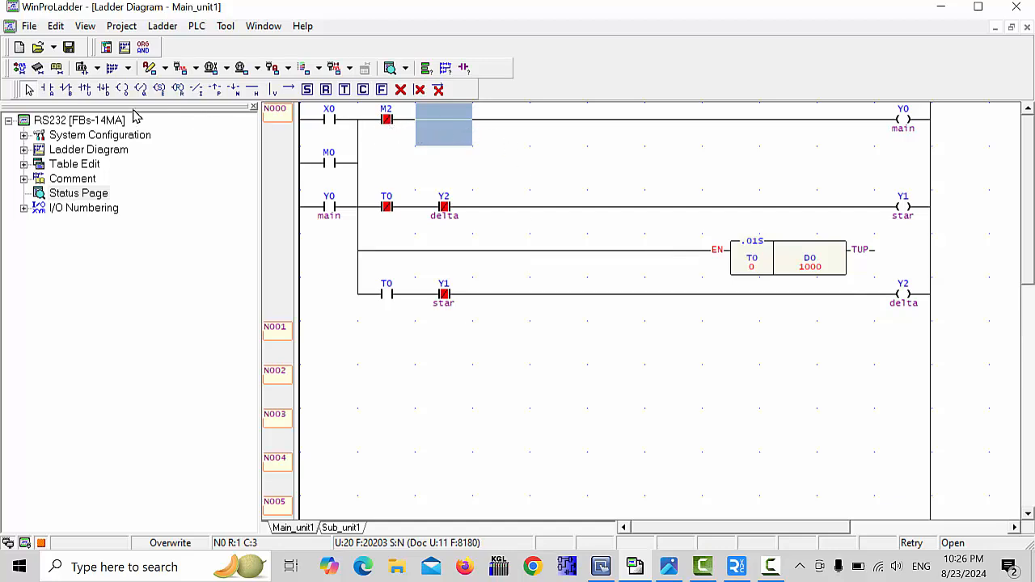
# - Insert a normally closed X1 contact on the first row, just after M2
pyautogui.click(444, 127)
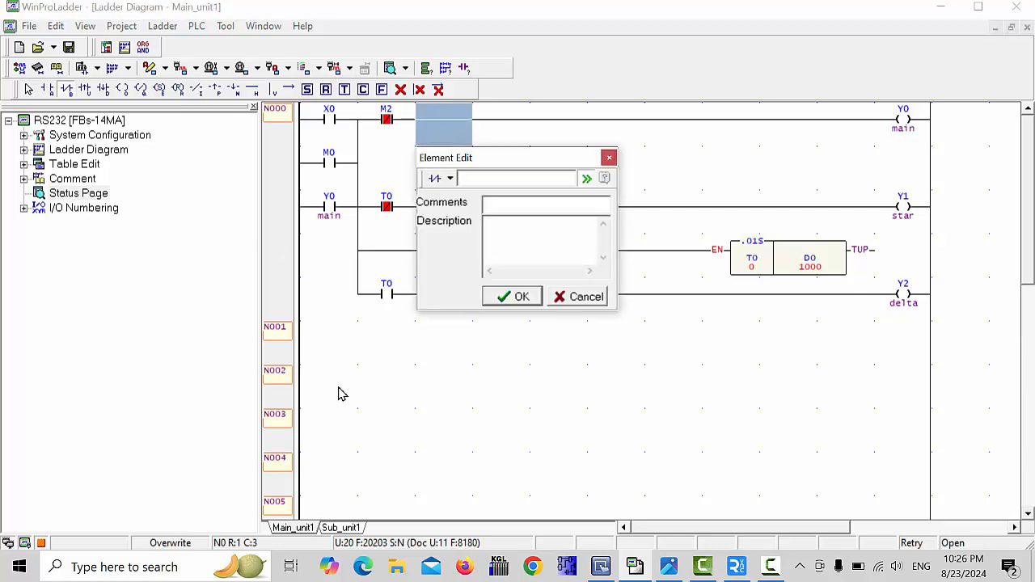
pyautogui.write('X1')
pyautogui.press('Return')
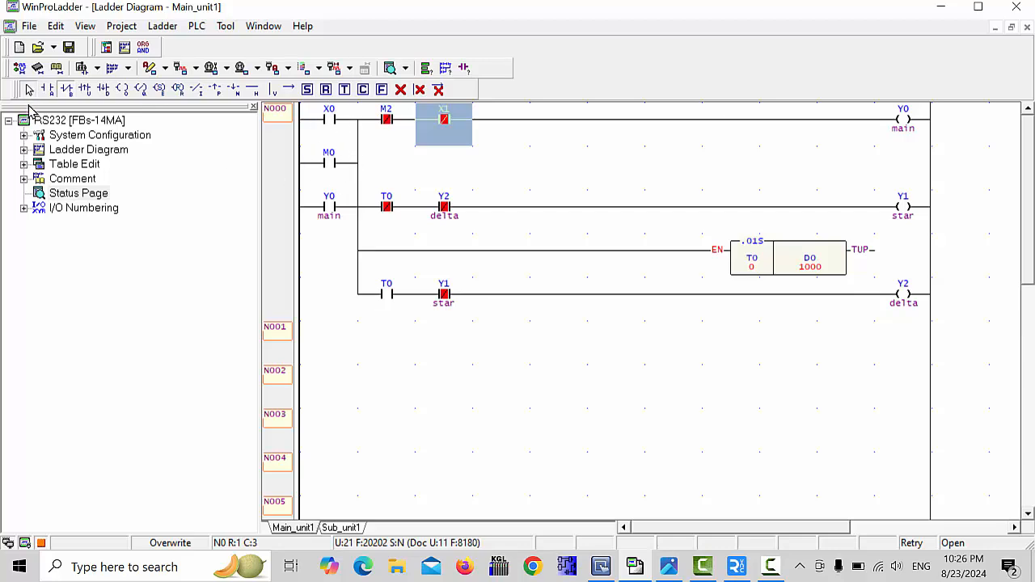
pyautogui.click(442, 376)
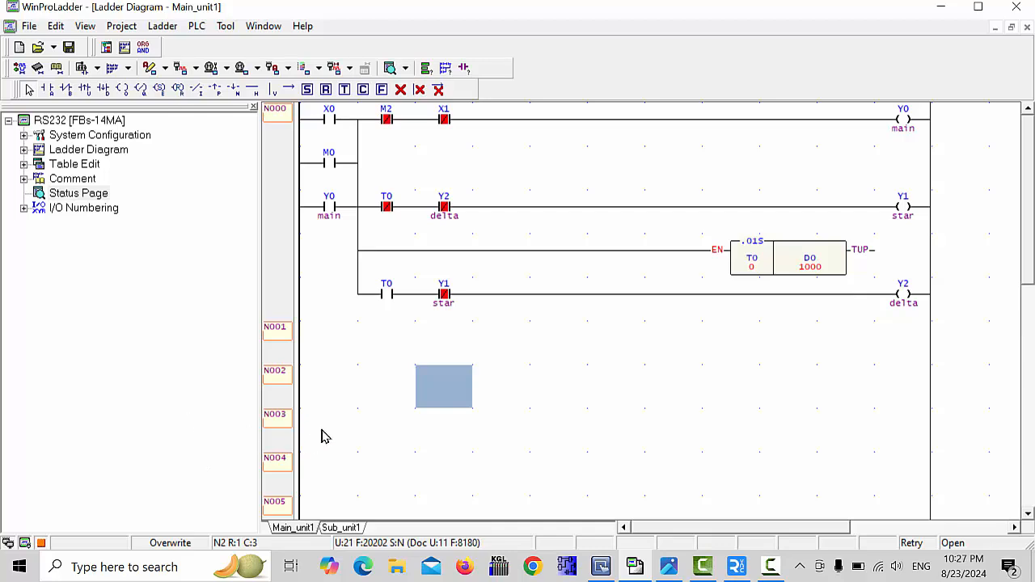
# - Set the PLC to run mode and confirm starting it
pyautogui.click(197, 26)
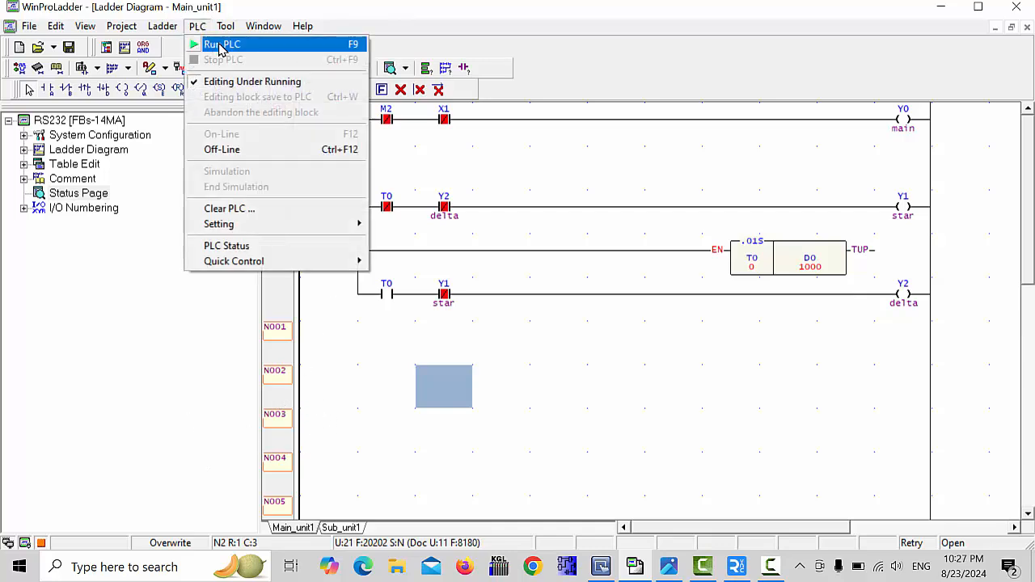
pyautogui.click(220, 45)
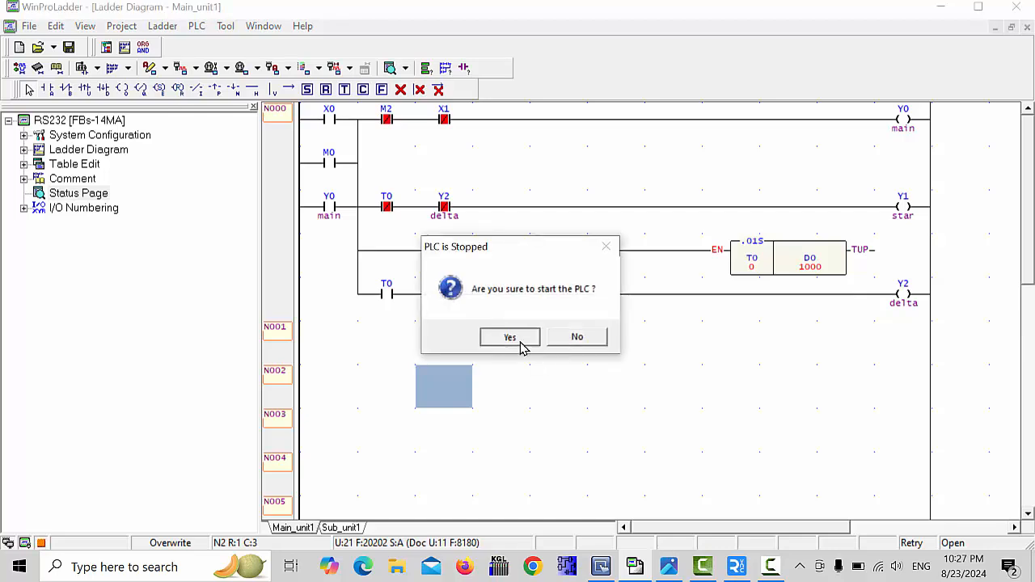
pyautogui.click(516, 342)
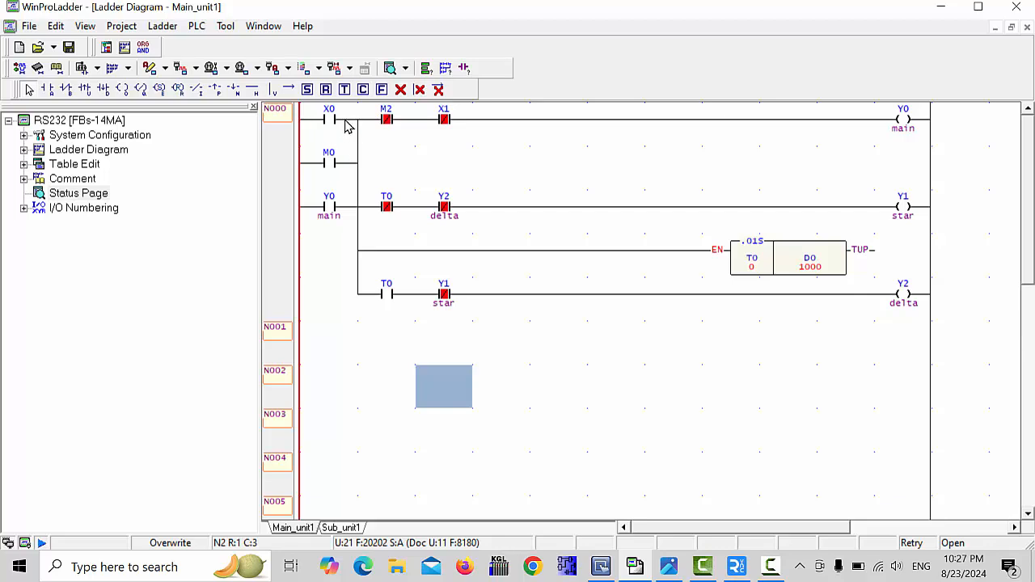
# - Set M0 on to start the motor sequence, wait for the T0 star-to-delta changeover, and set M0 back off
pyautogui.click(328, 166)
pyautogui.rightClick(329, 164)
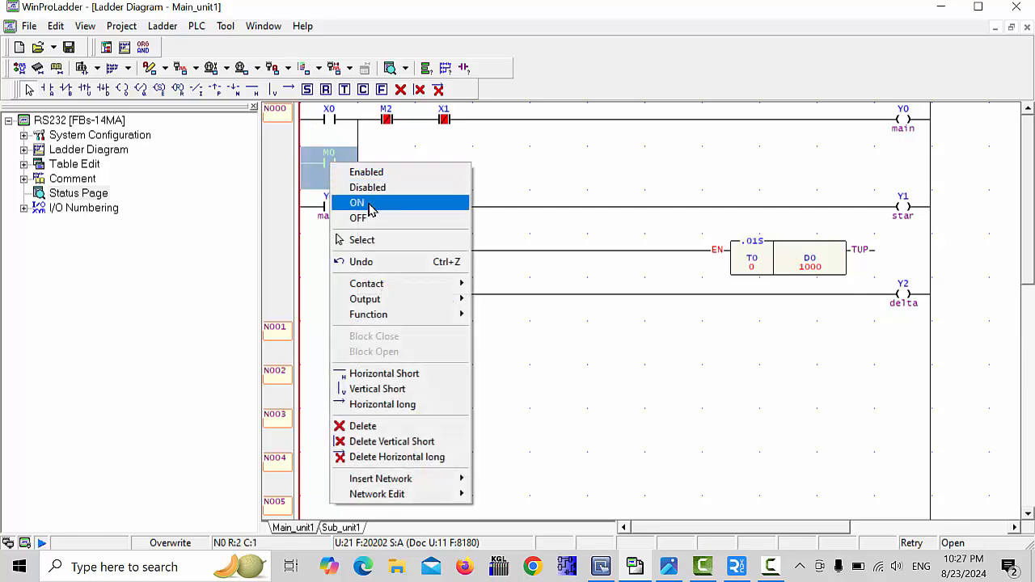
pyautogui.click(370, 208)
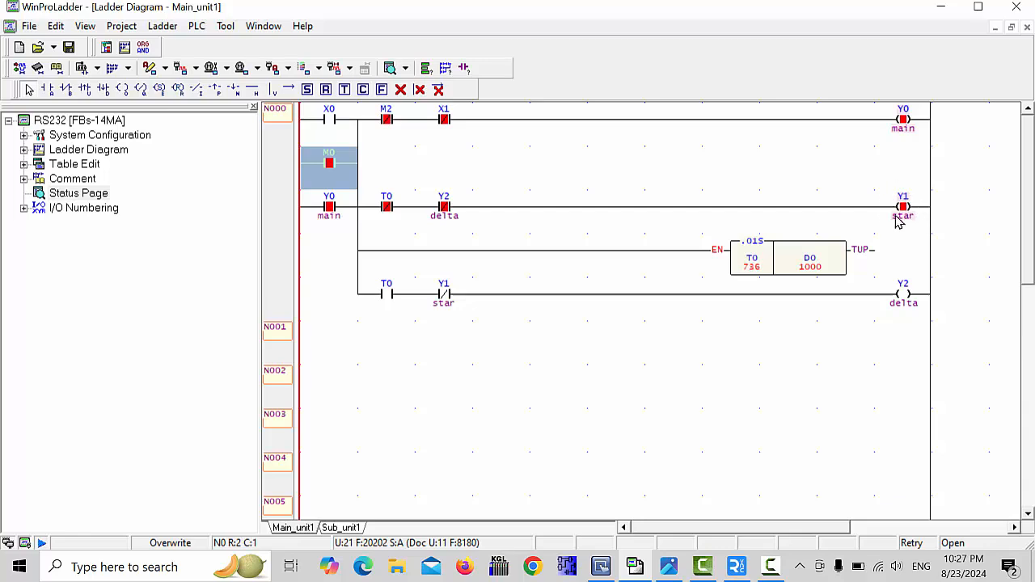
pyautogui.moveTo(814, 275)
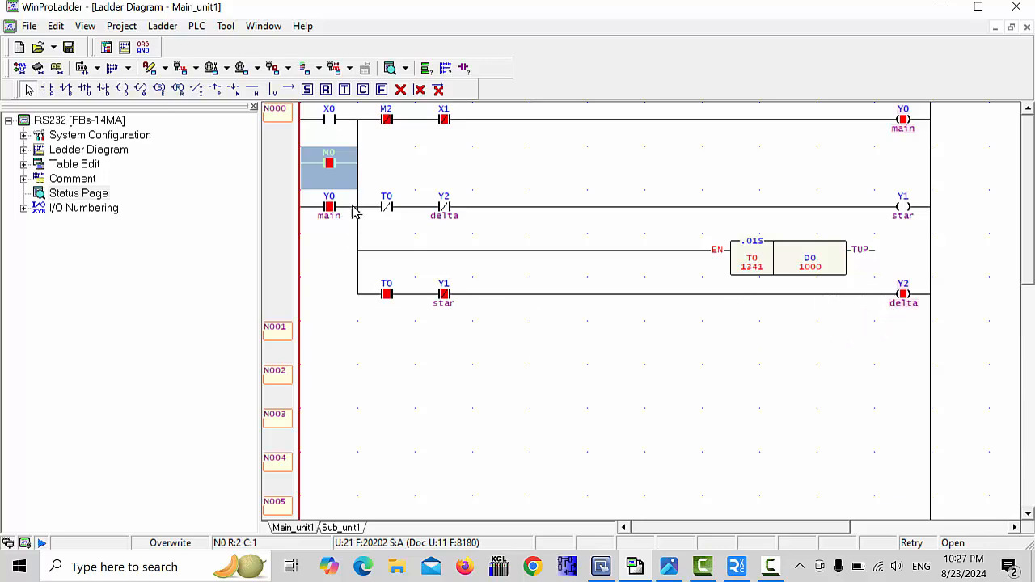
pyautogui.rightClick(335, 173)
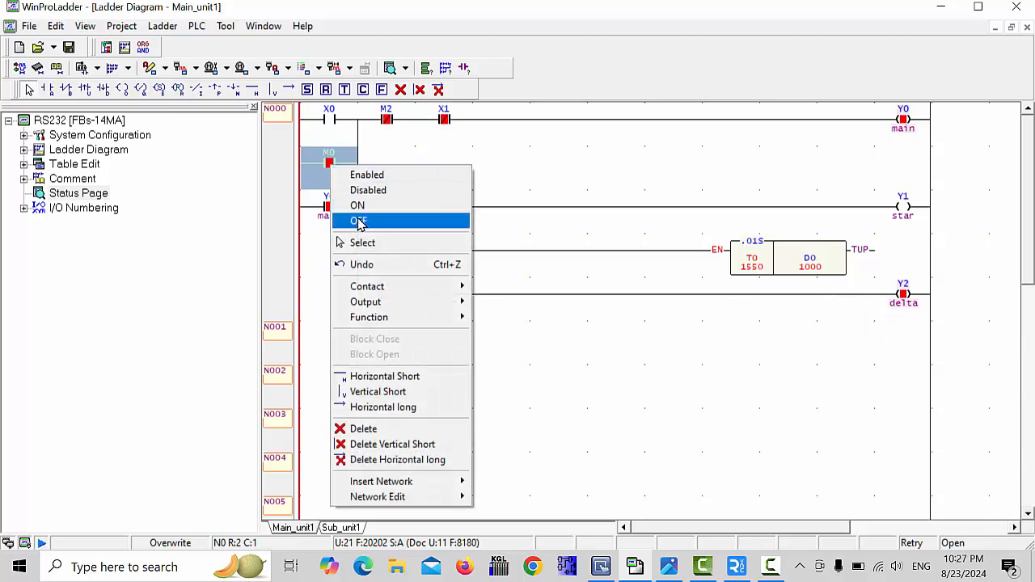
pyautogui.click(357, 219)
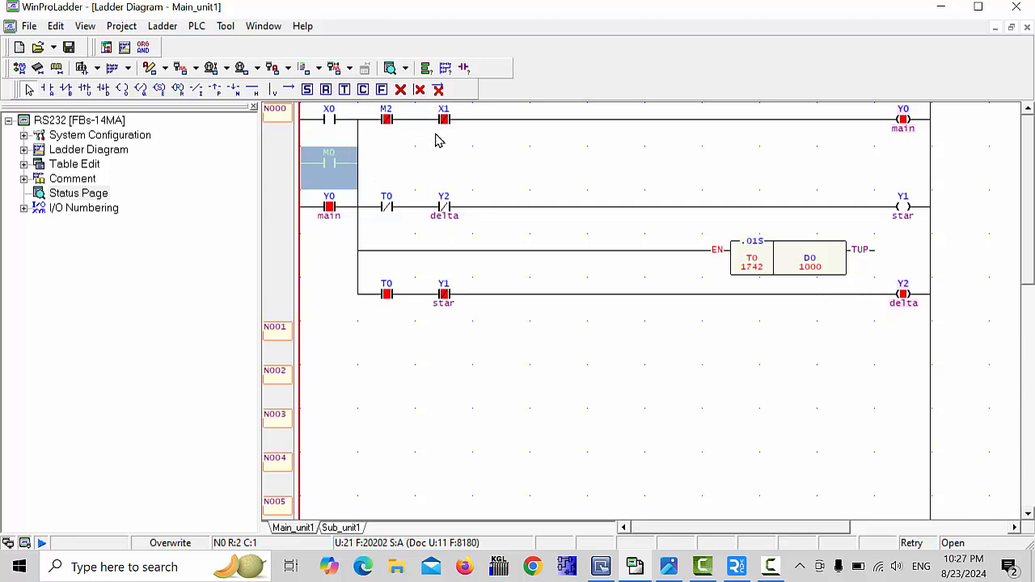
# - Set M2 on to stop the motor sequence, and set it back off
pyautogui.rightClick(385, 123)
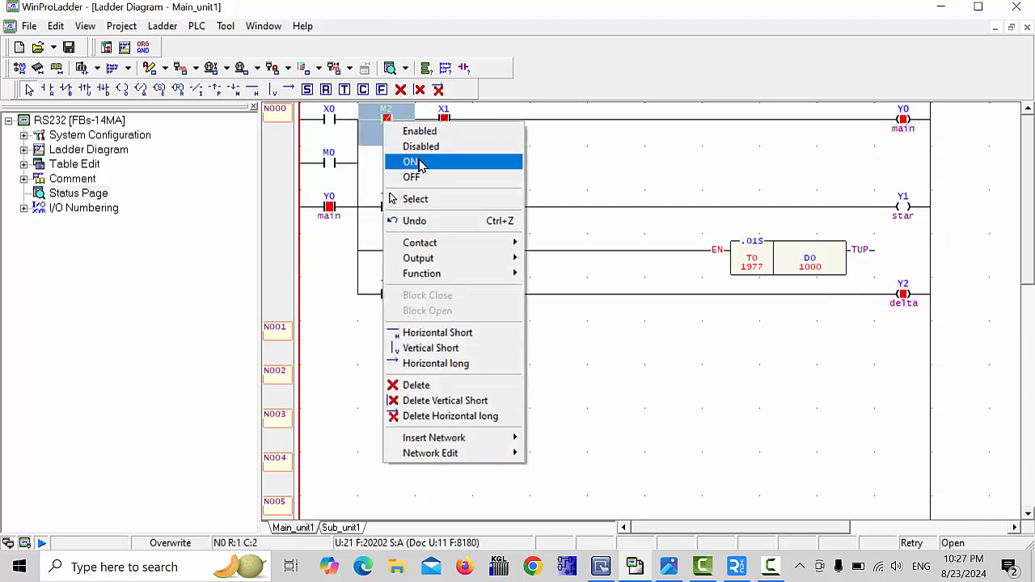
pyautogui.click(412, 162)
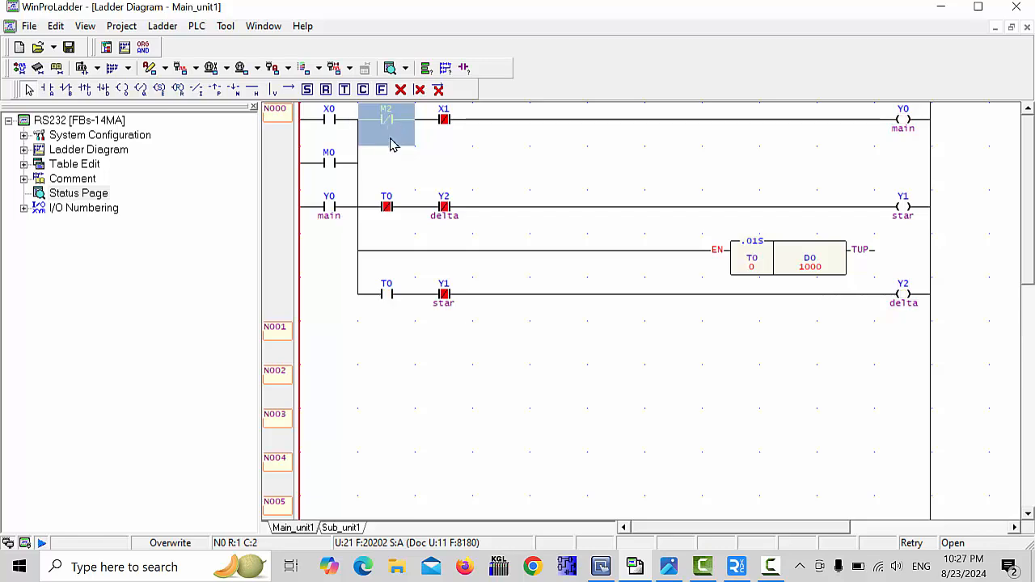
pyautogui.rightClick(386, 121)
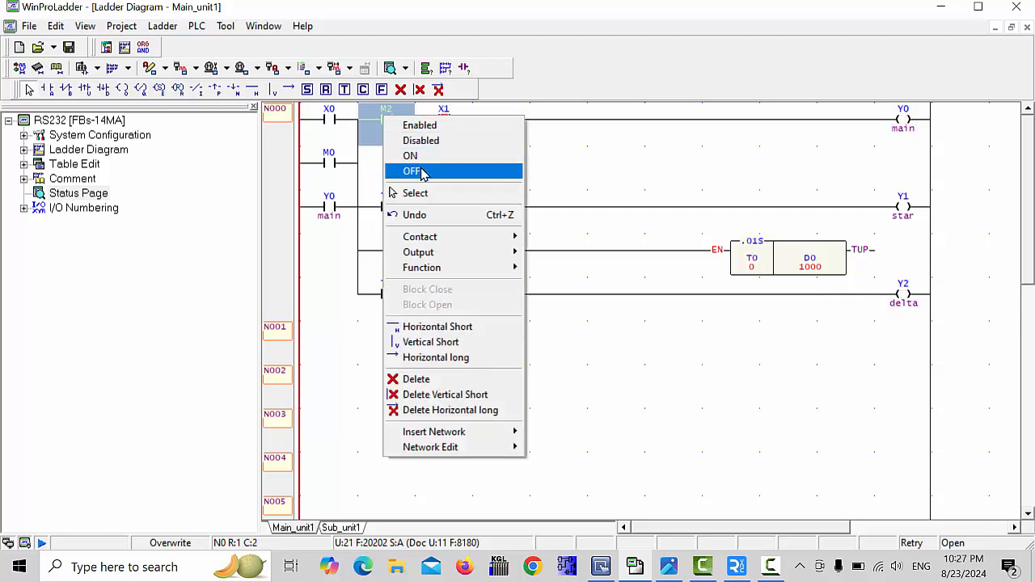
pyautogui.click(414, 171)
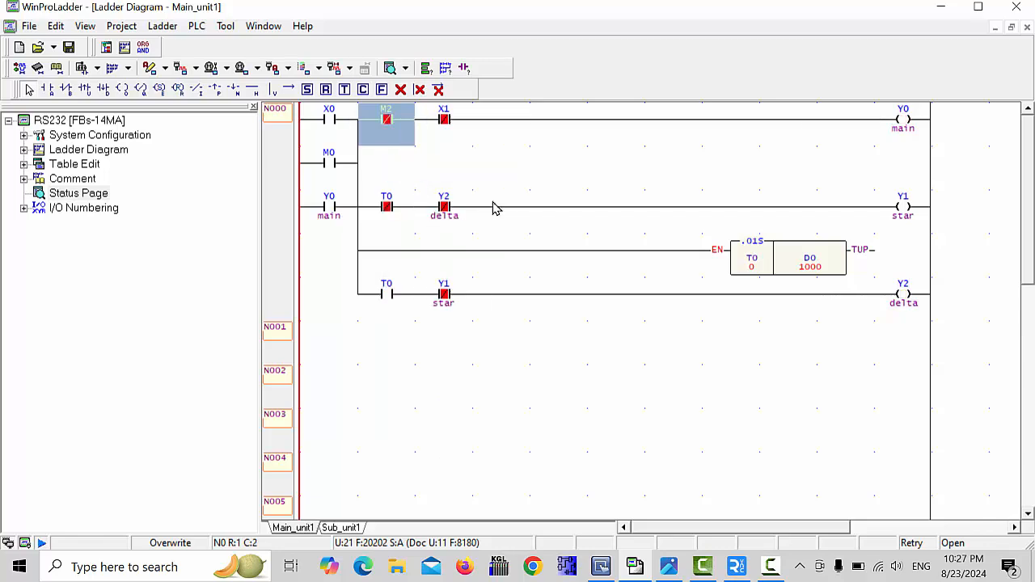
pyautogui.click(501, 178)
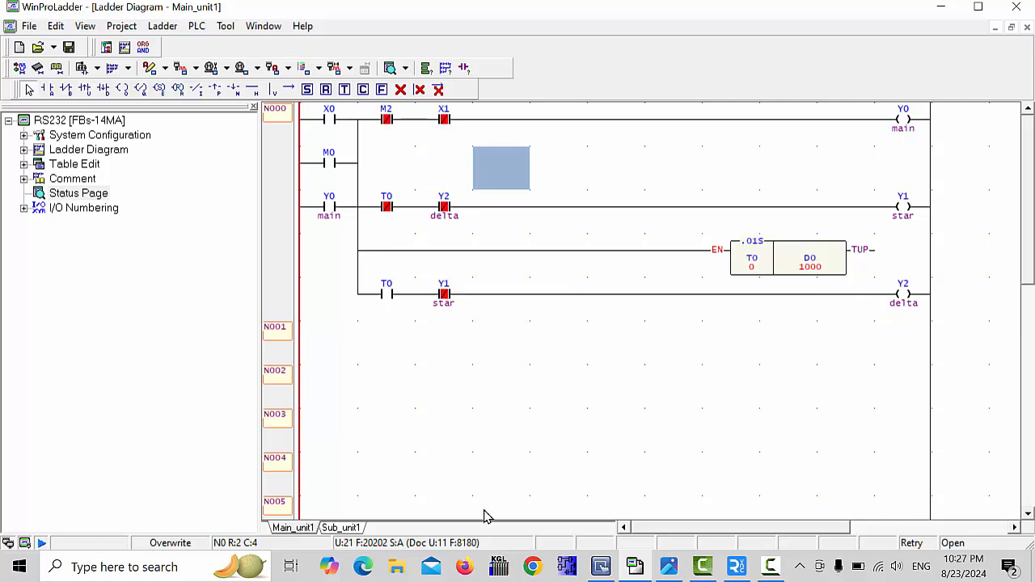
# - Switch to EasyBuilder Pro and place a toggle-style Set Bit button for M1 on WINDOW_010 at about X 122, Y 82
pyautogui.click(602, 569)
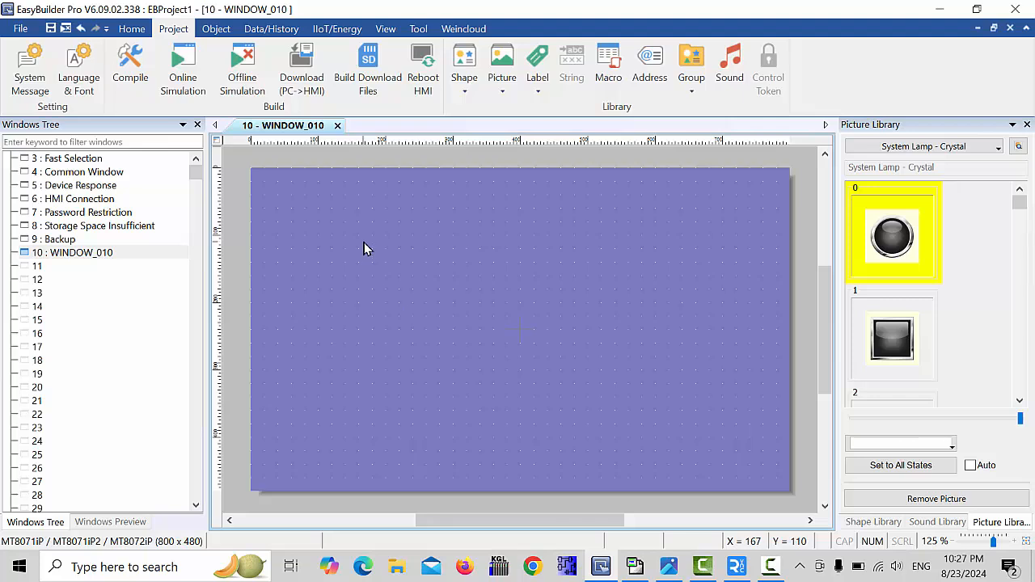
pyautogui.click(131, 31)
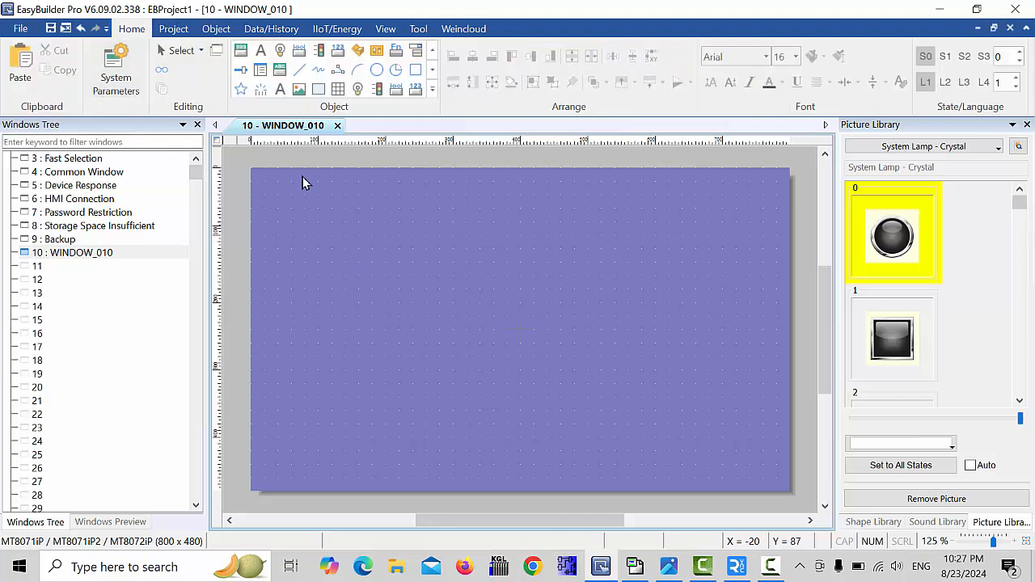
pyautogui.click(299, 51)
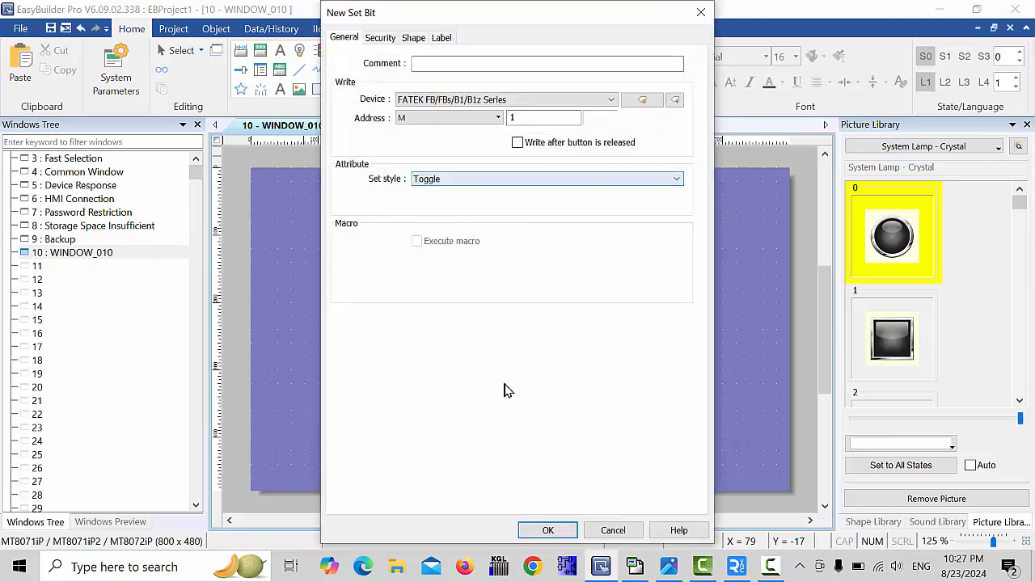
pyautogui.click(541, 531)
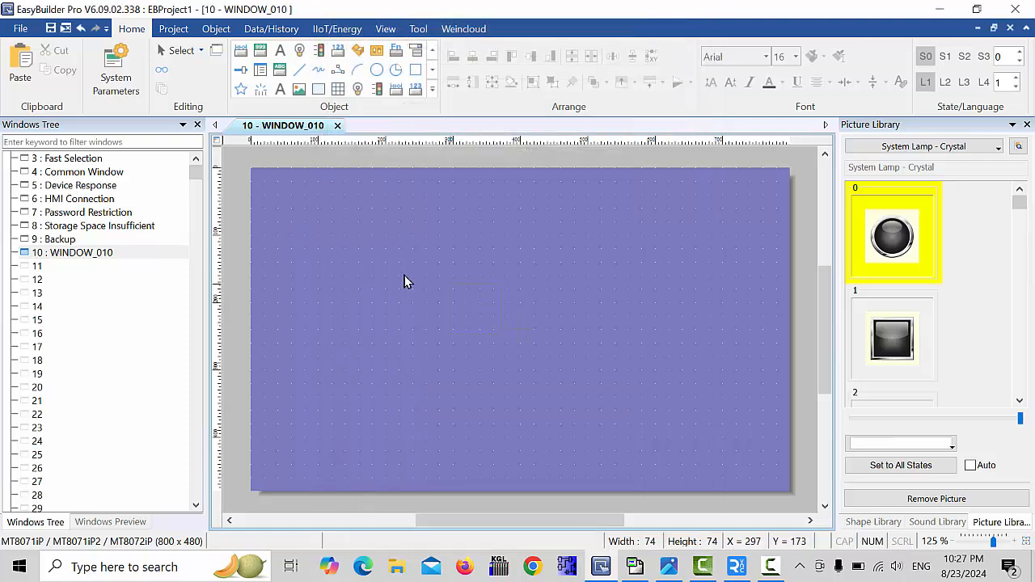
pyautogui.click(334, 224)
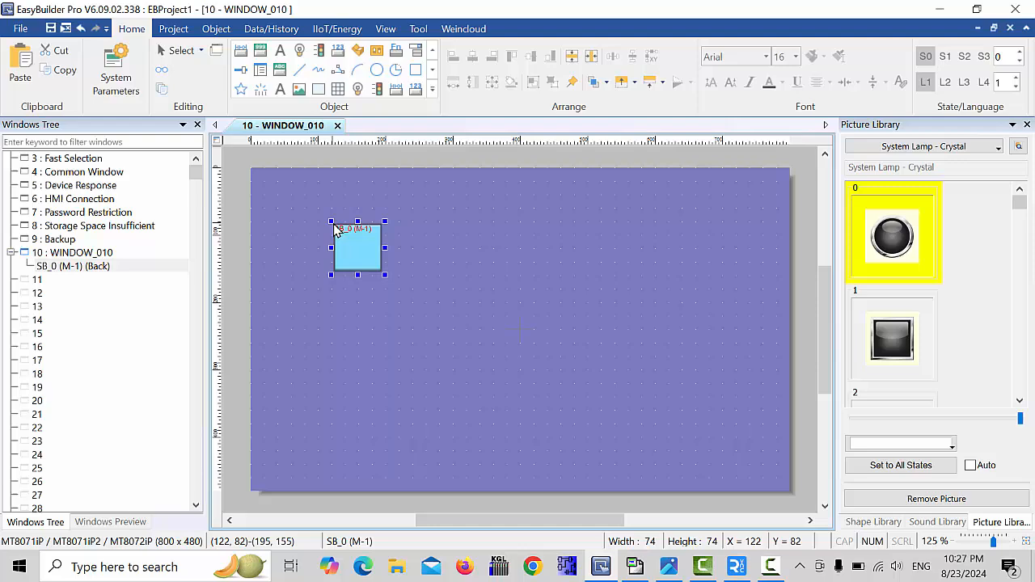
# - Change the write address of the placed Set Bit button to M 0, keeping the Toggle style
pyautogui.doubleClick(376, 259)
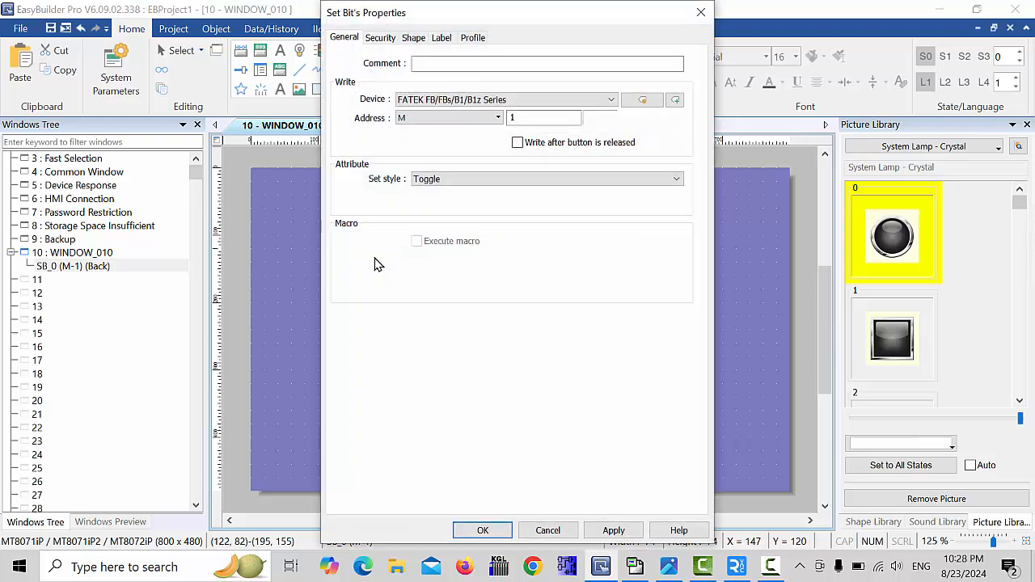
pyautogui.click(520, 117)
pyautogui.doubleClick(520, 117)
pyautogui.write('0')
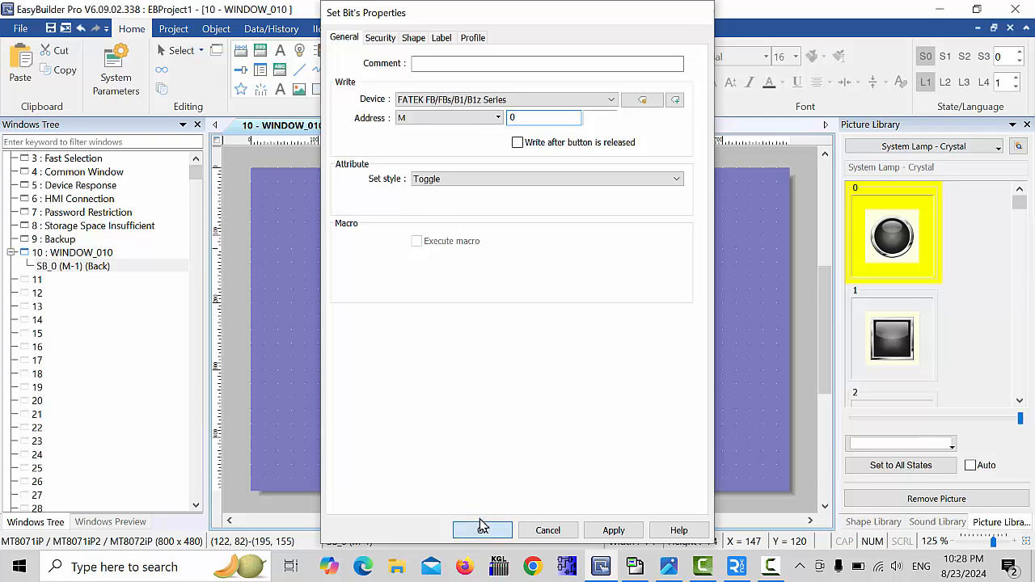
pyautogui.click(482, 529)
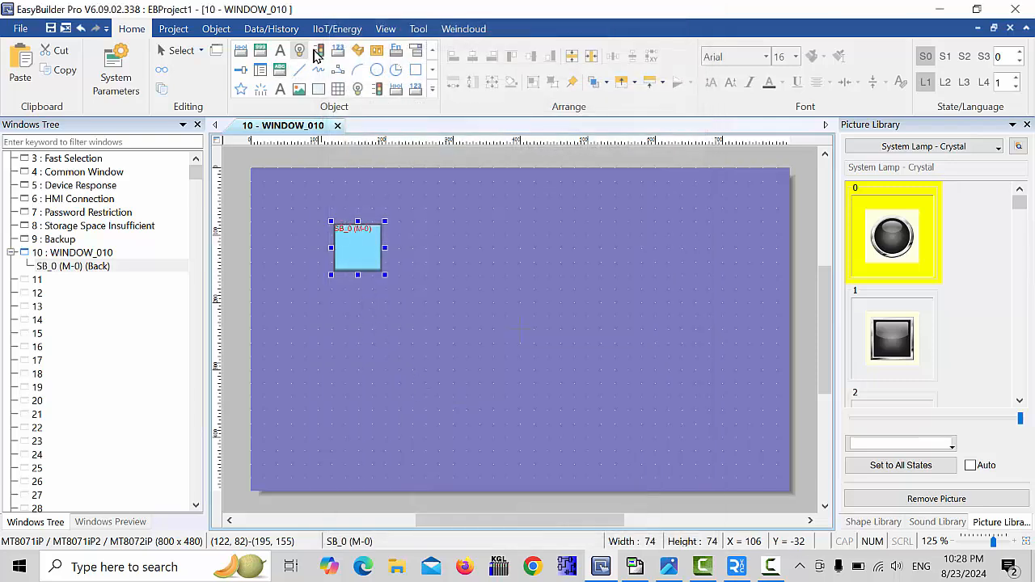
# - Add a second toggle-style Set Bit button for M 1 and align it directly below the M0 button
pyautogui.click(246, 55)
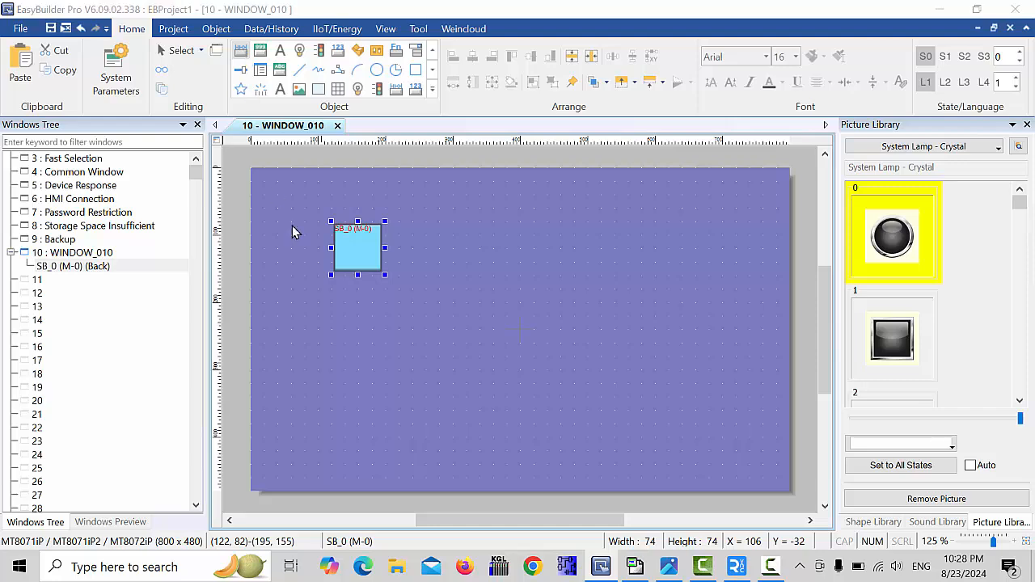
pyautogui.click(522, 119)
pyautogui.doubleClick(522, 119)
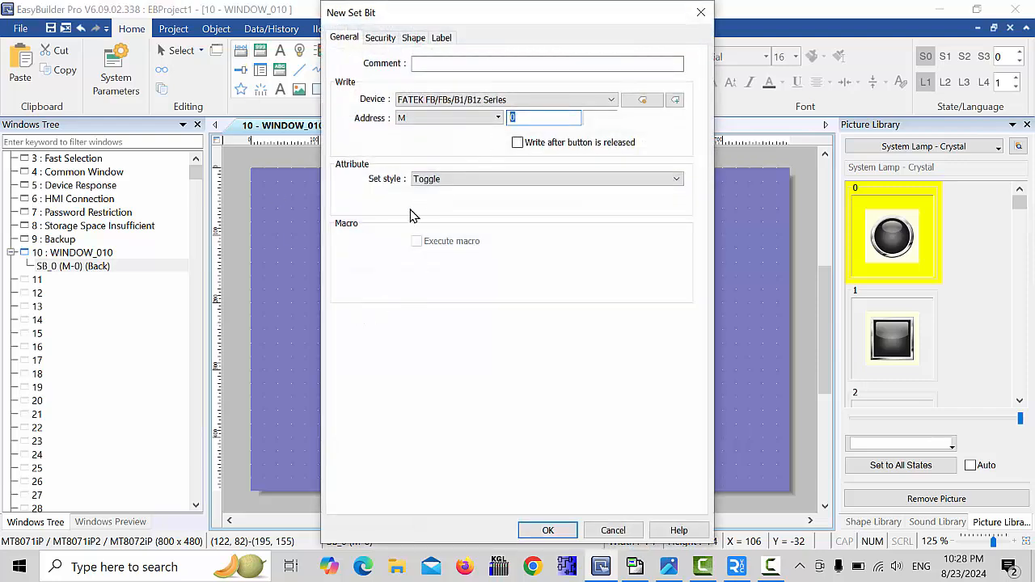
pyautogui.write('1')
pyautogui.click(548, 531)
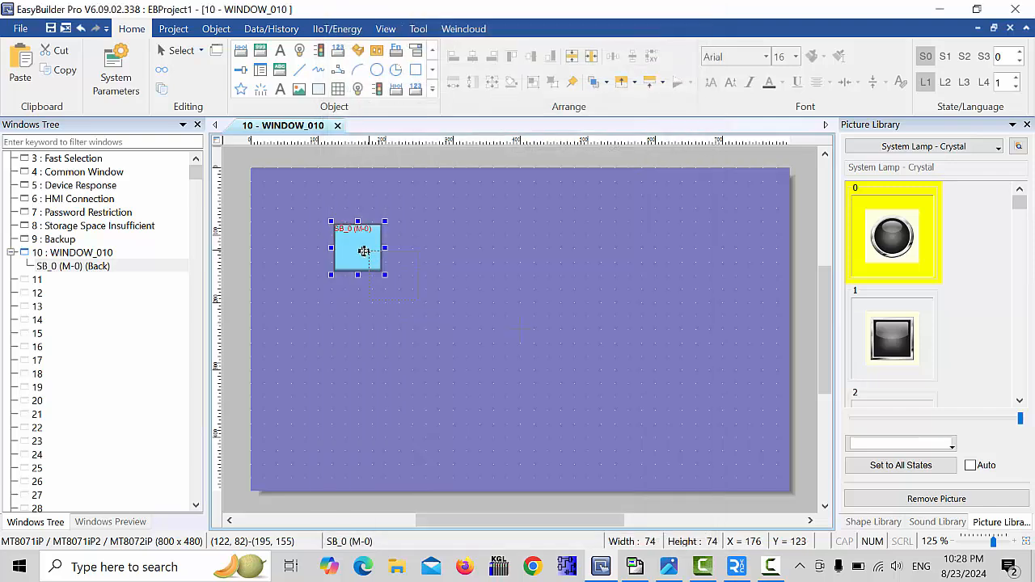
pyautogui.click(343, 314)
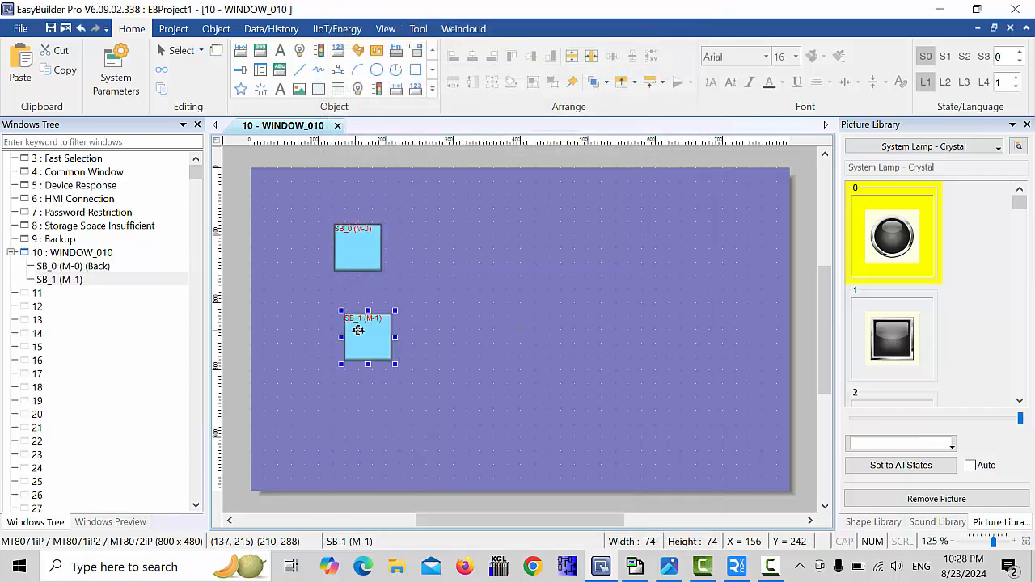
pyautogui.moveTo(368, 338); pyautogui.dragTo(355, 320)
pyautogui.click(290, 358)
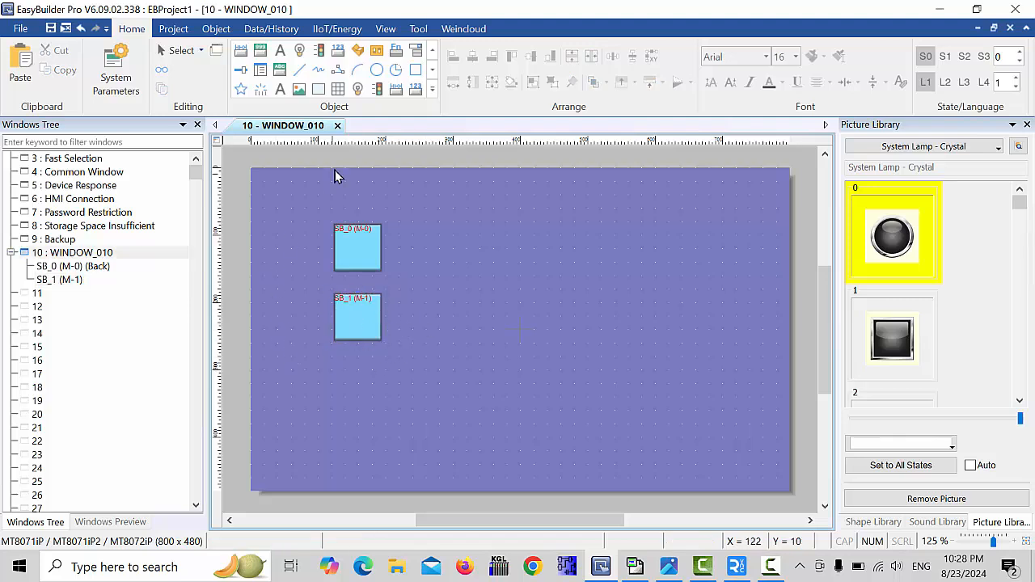
# - Check the start and stop bits of the ladder in WinProLadder, and back in EasyBuilder Pro label the M0 button "start"
pyautogui.click(635, 566)
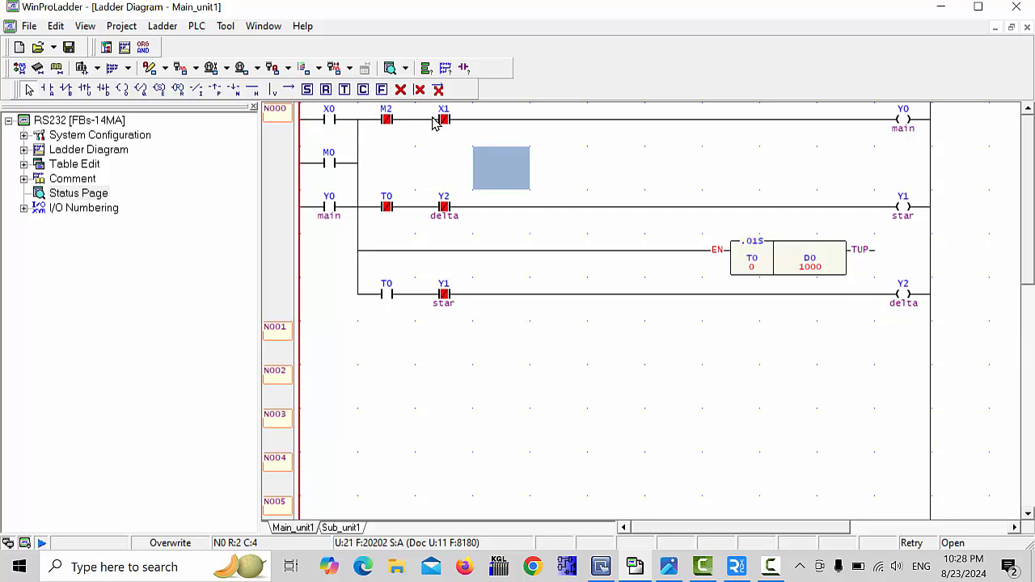
pyautogui.click(600, 566)
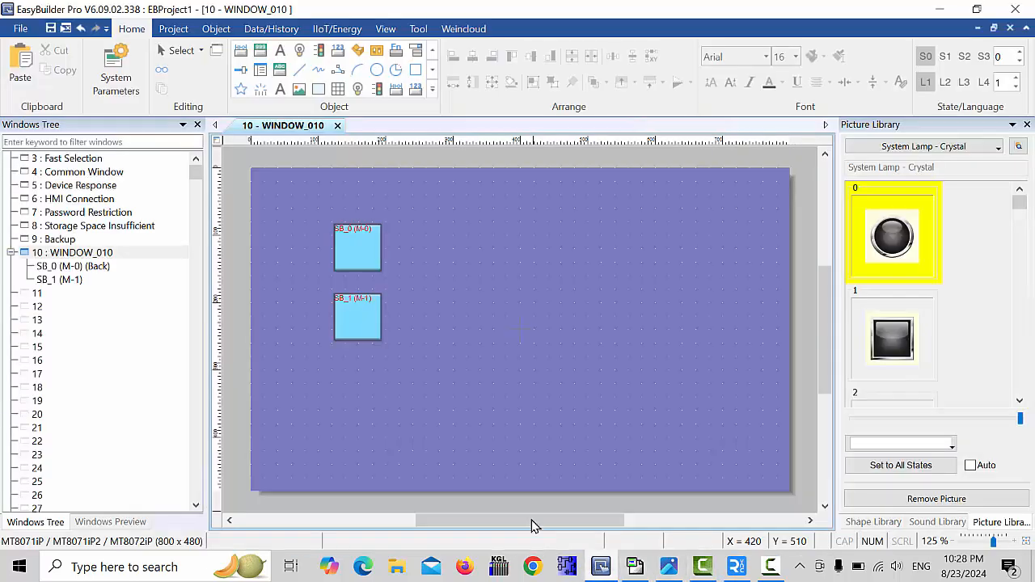
pyautogui.doubleClick(360, 259)
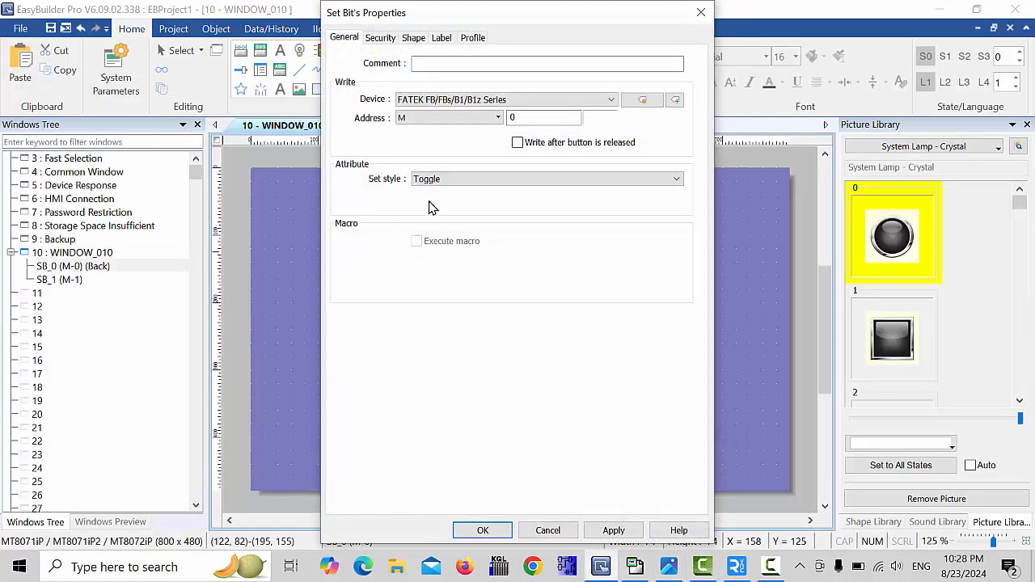
pyautogui.click(442, 41)
pyautogui.click(346, 65)
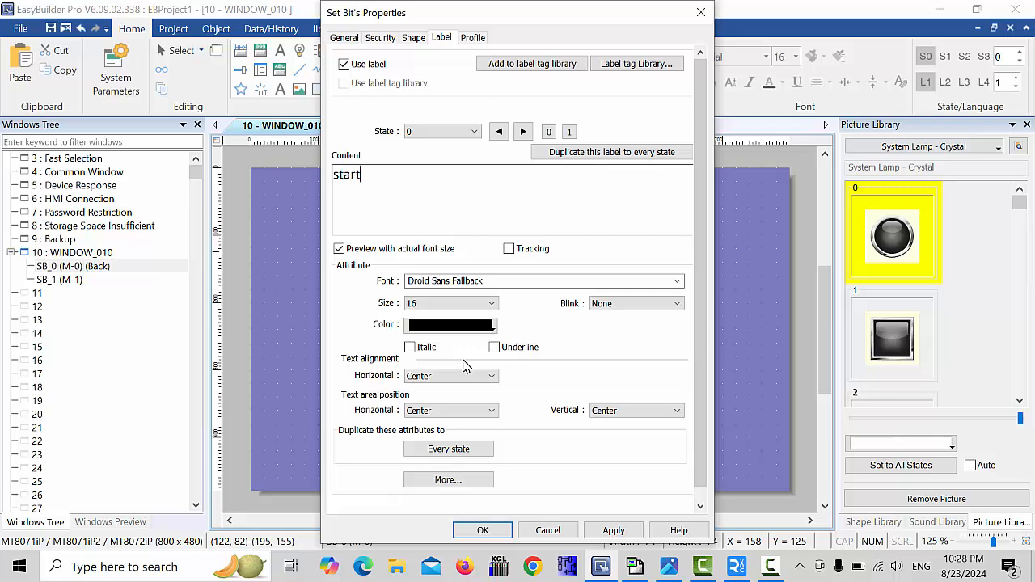
pyautogui.click(479, 530)
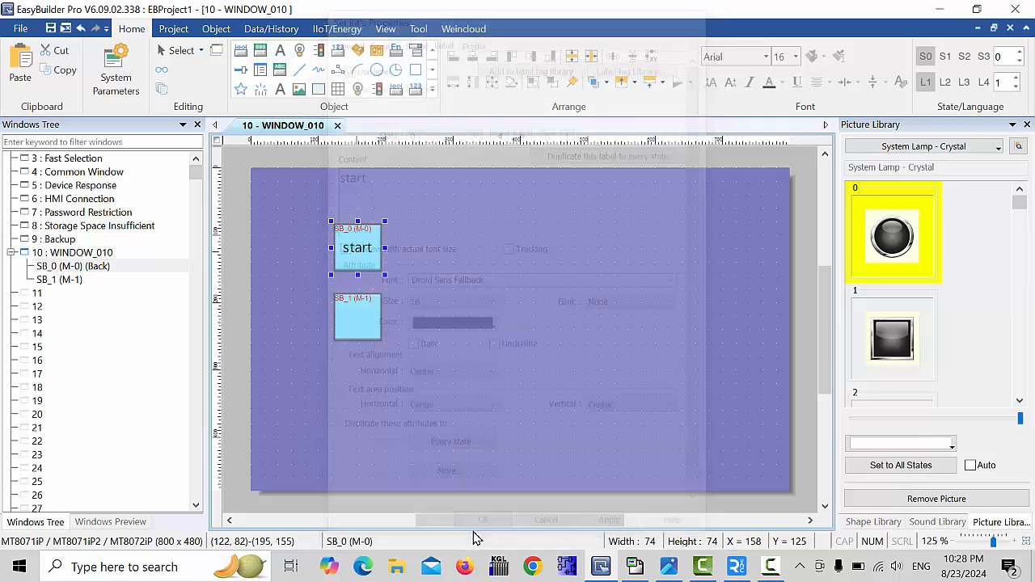
# - Enable the label of the M1 button and set its text to "stop"
pyautogui.doubleClick(351, 322)
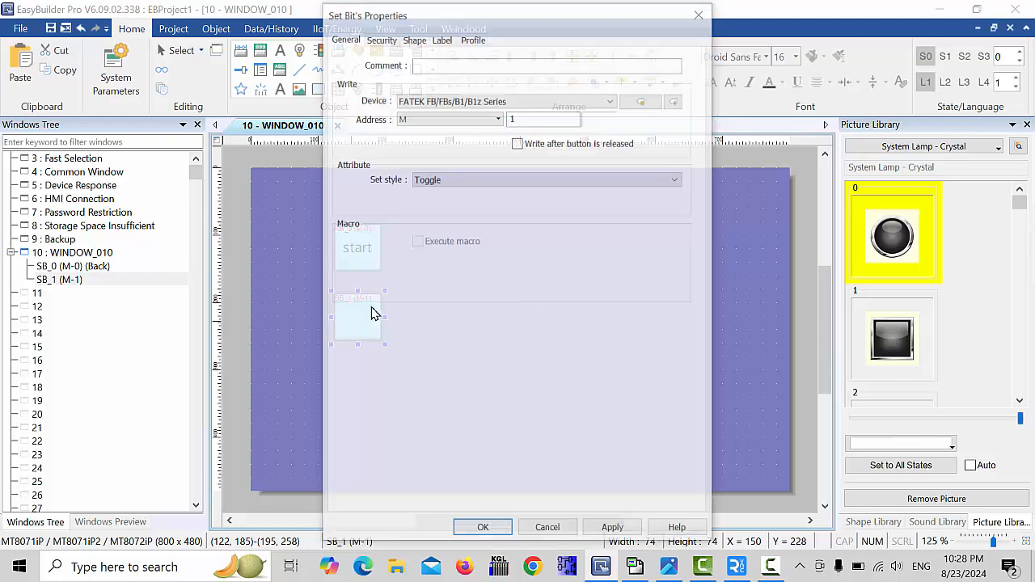
pyautogui.click(438, 39)
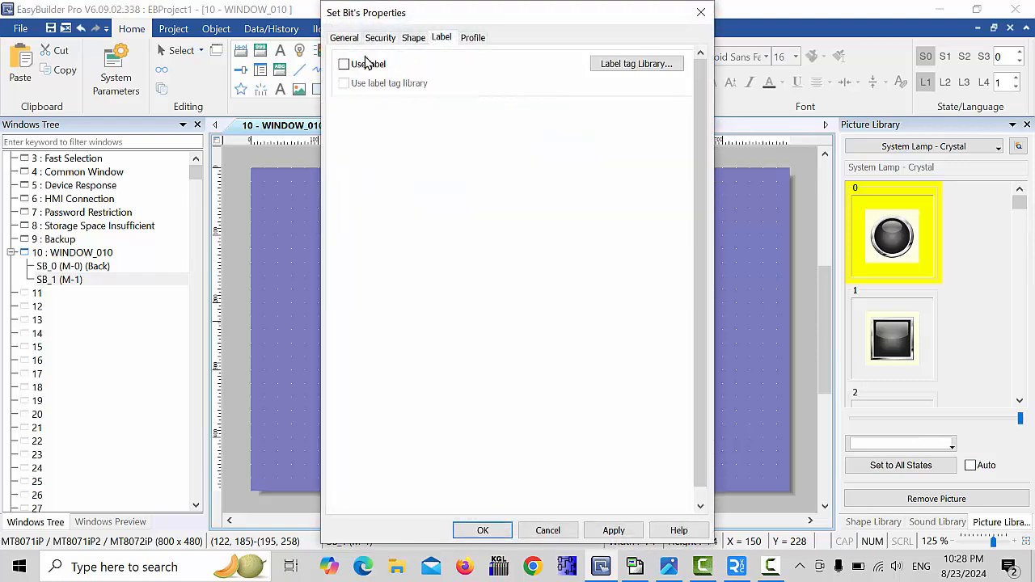
pyautogui.click(344, 64)
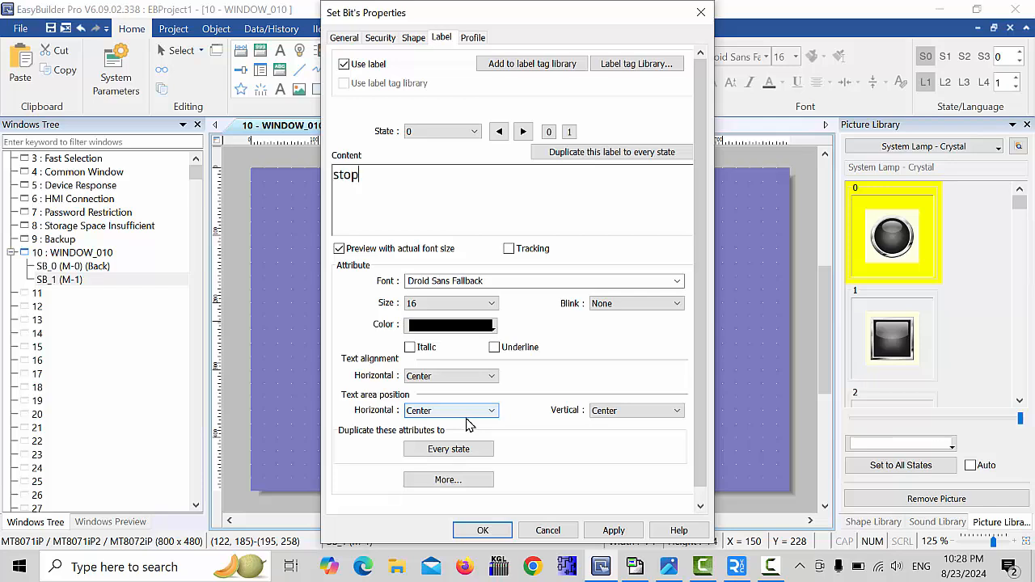
pyautogui.click(482, 531)
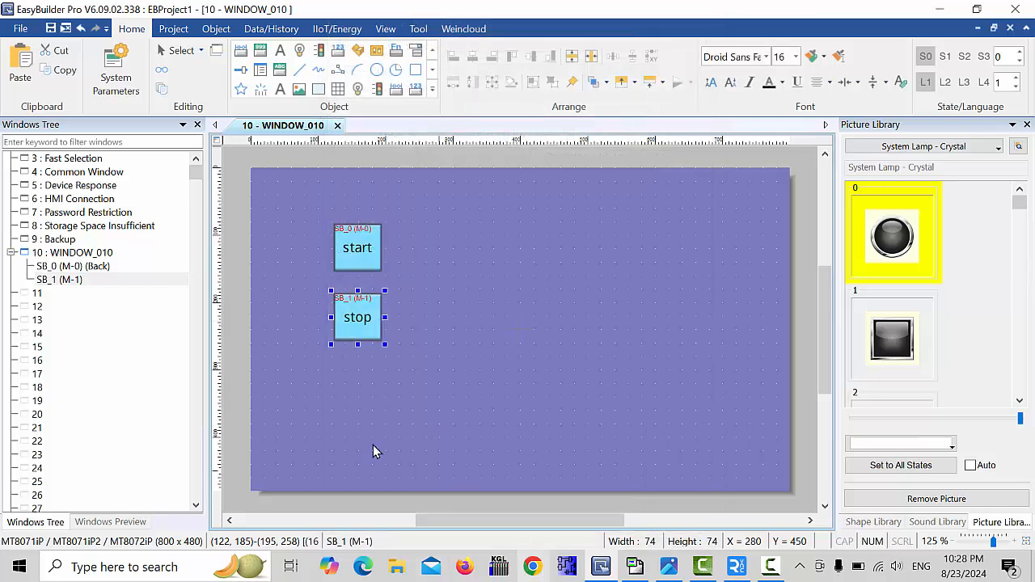
pyautogui.click(451, 296)
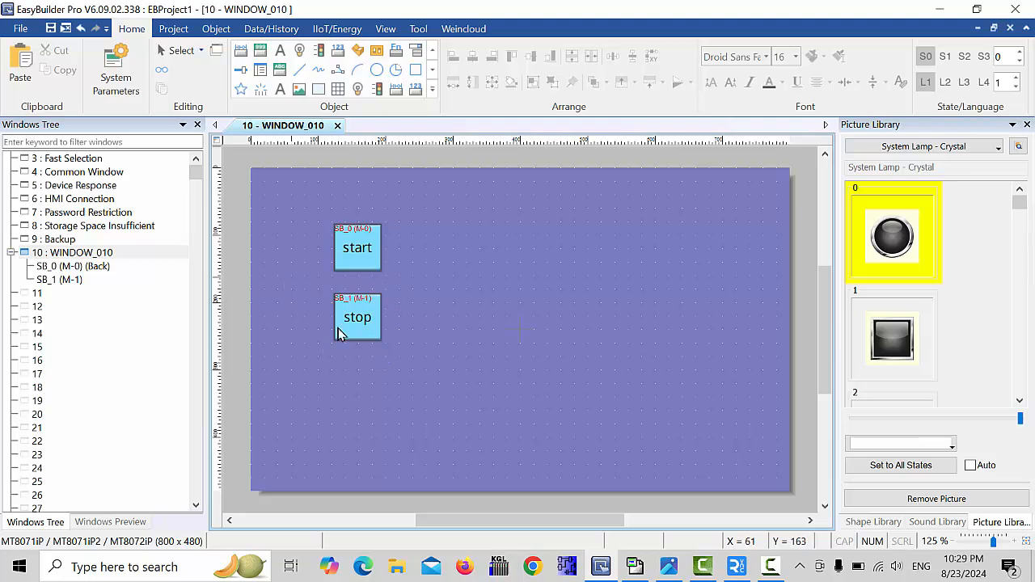
# - Create a bit lamp reading Y 0 that uses the square Lamp - Crystal picture from the System Lamp - Crystal library
pyautogui.click(299, 53)
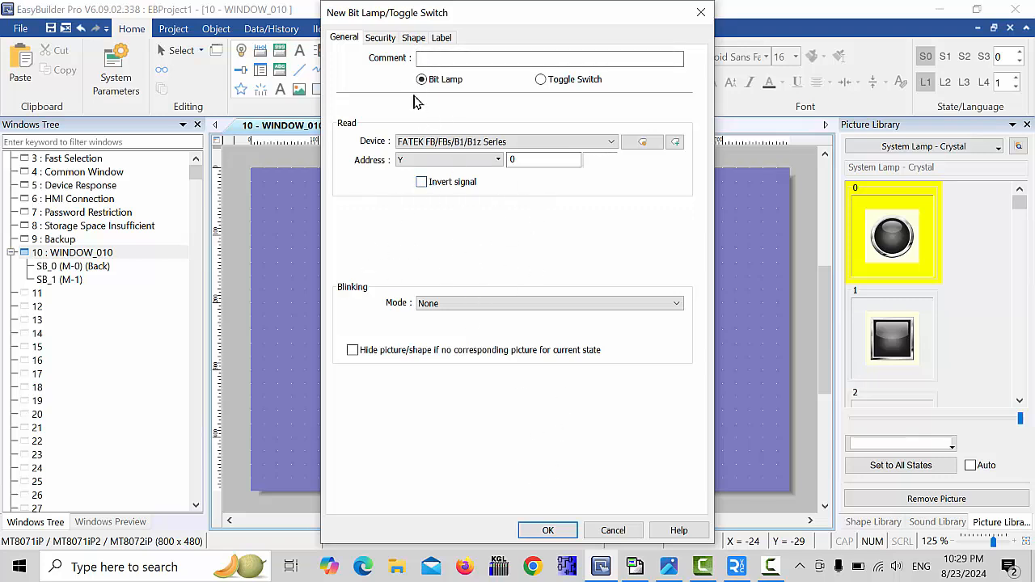
pyautogui.click(413, 40)
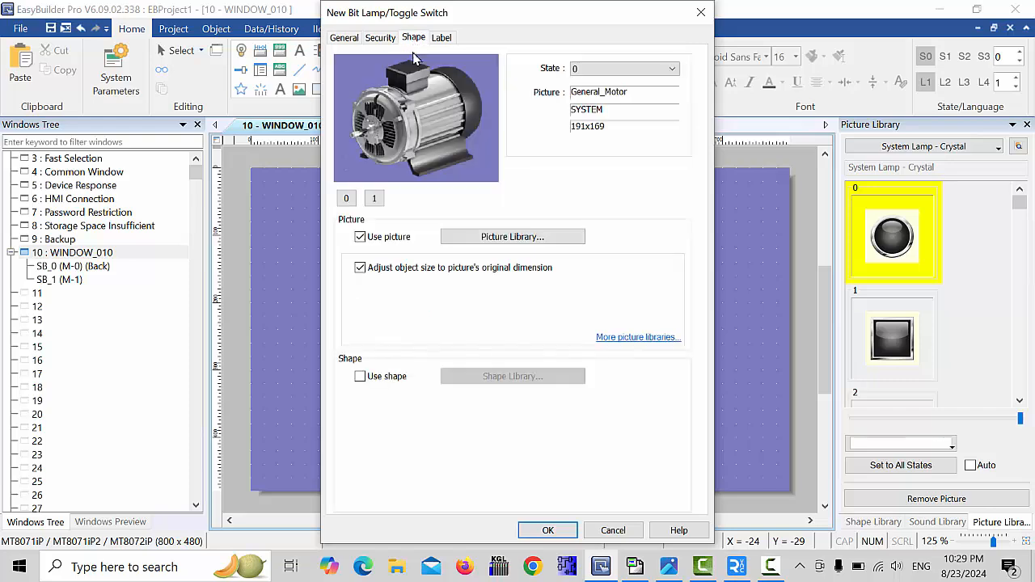
pyautogui.click(507, 236)
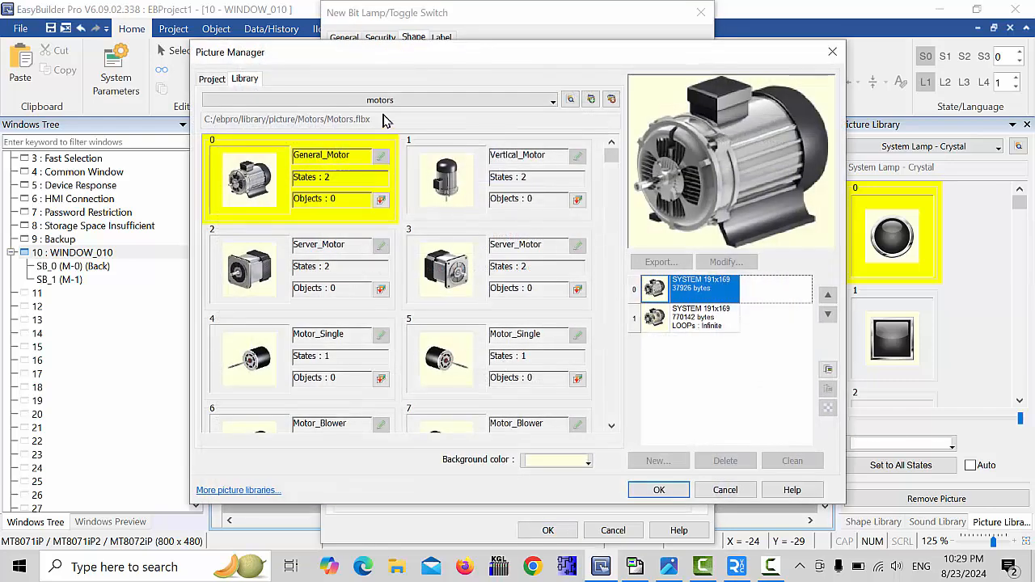
pyautogui.click(380, 99)
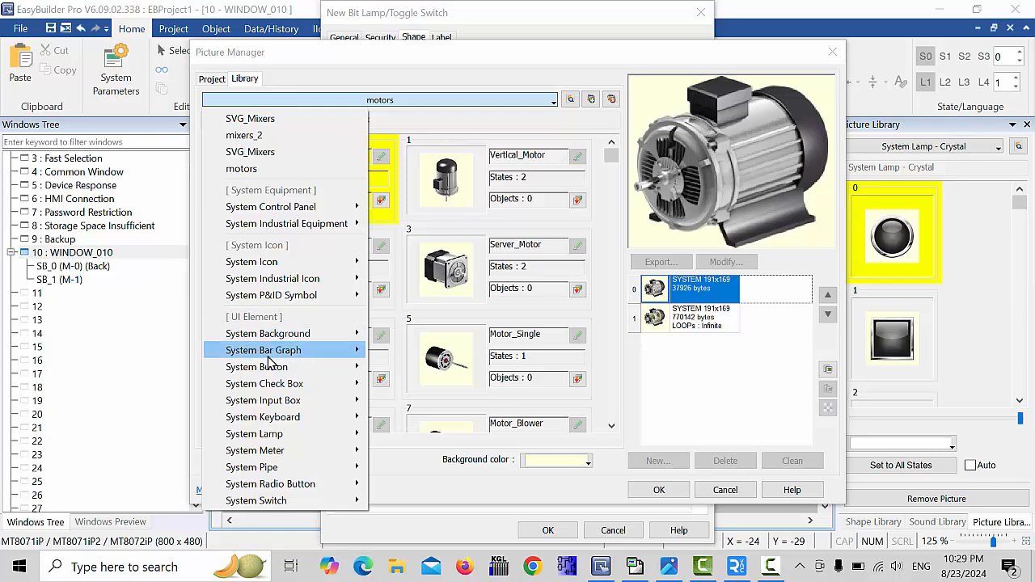
pyautogui.moveTo(261, 455)
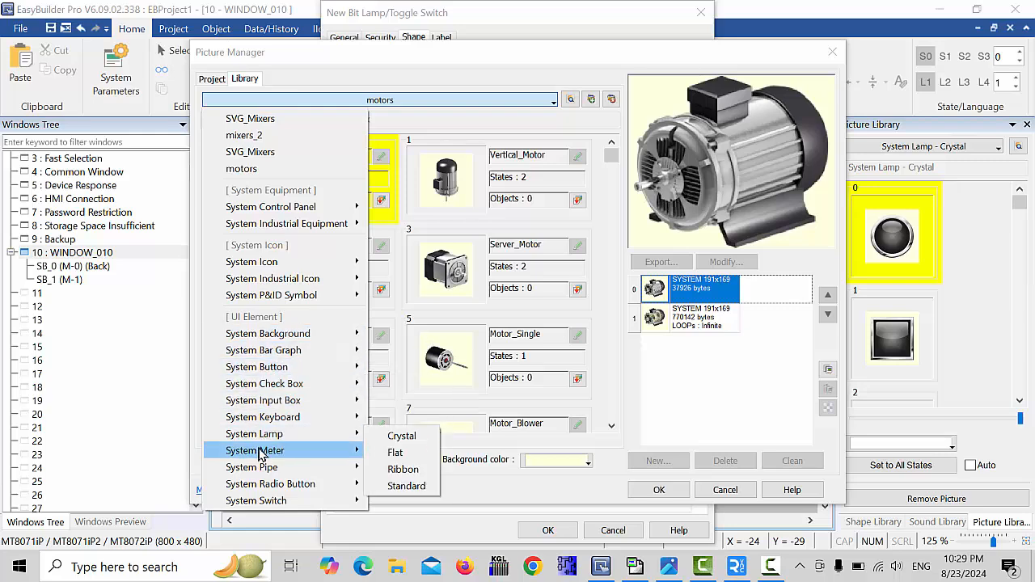
pyautogui.moveTo(267, 434)
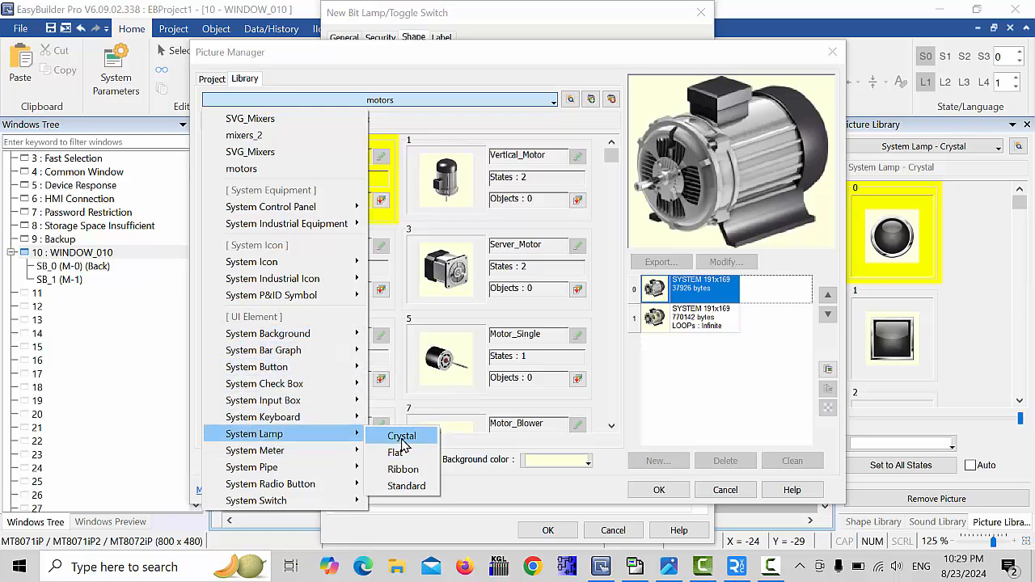
pyautogui.click(402, 436)
pyautogui.click(447, 202)
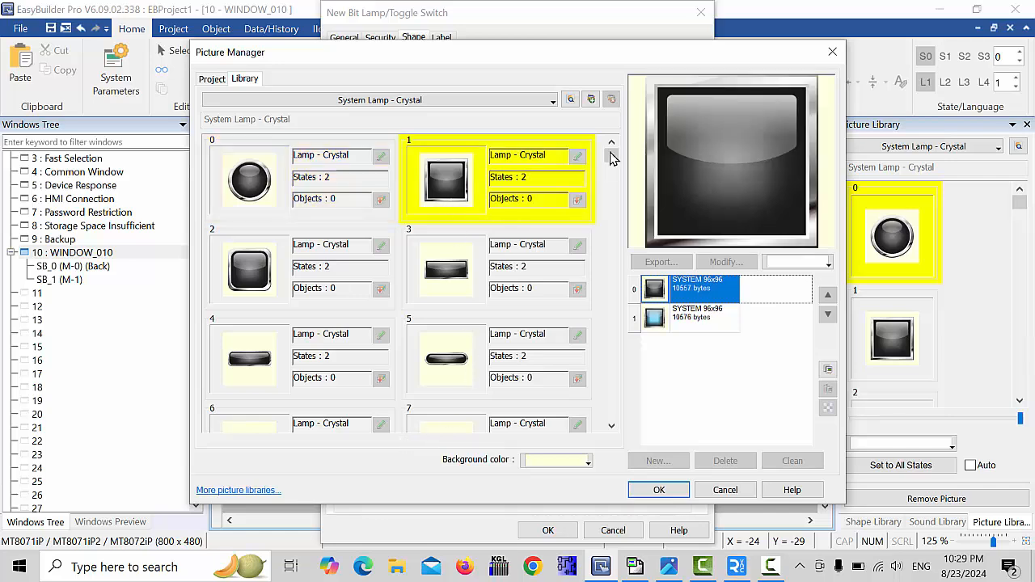
pyautogui.click(659, 490)
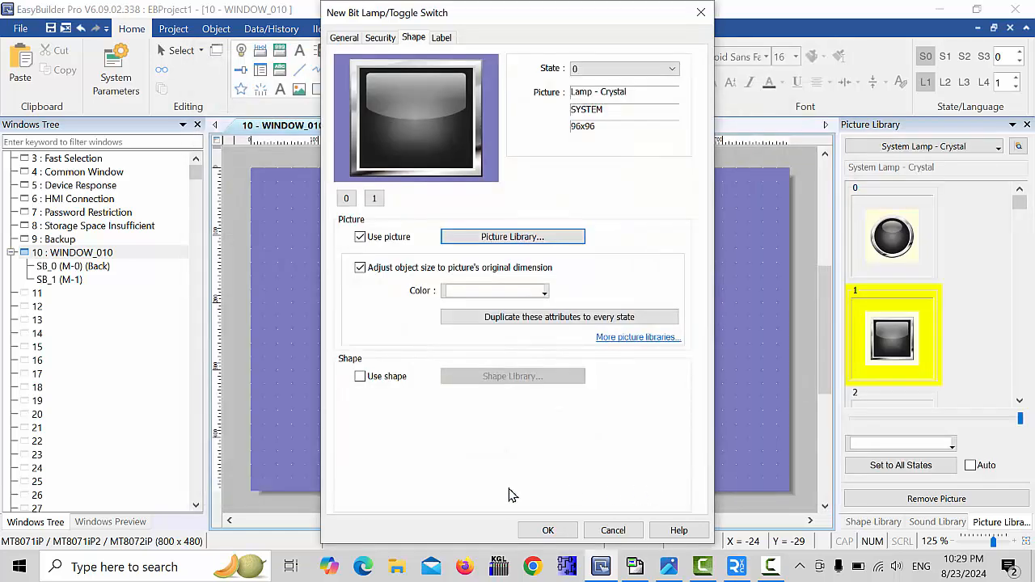
pyautogui.click(547, 530)
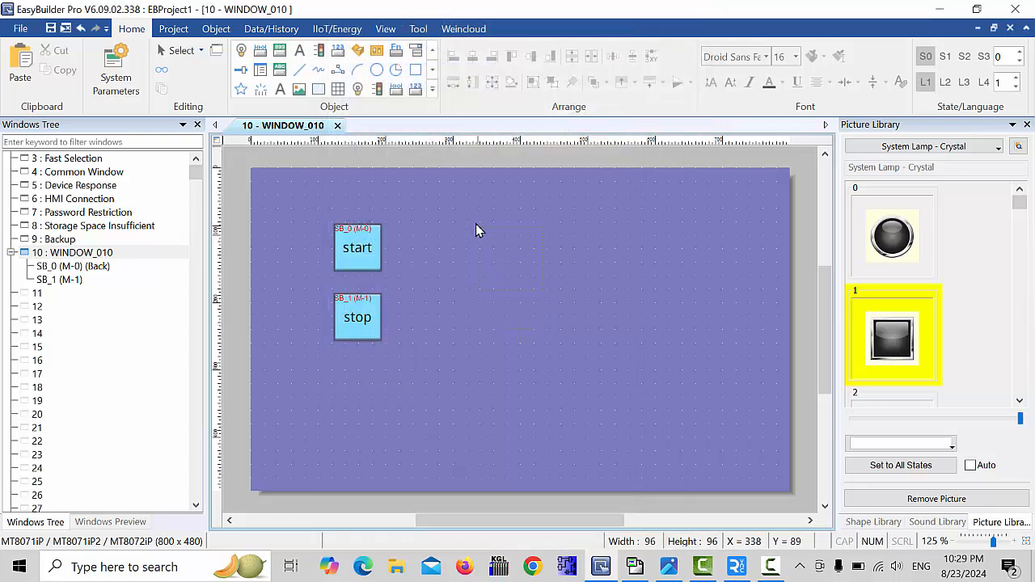
# - Place the Y0 lamp to the right of the start button and move it up to about X 340, Y 44
pyautogui.click(478, 212)
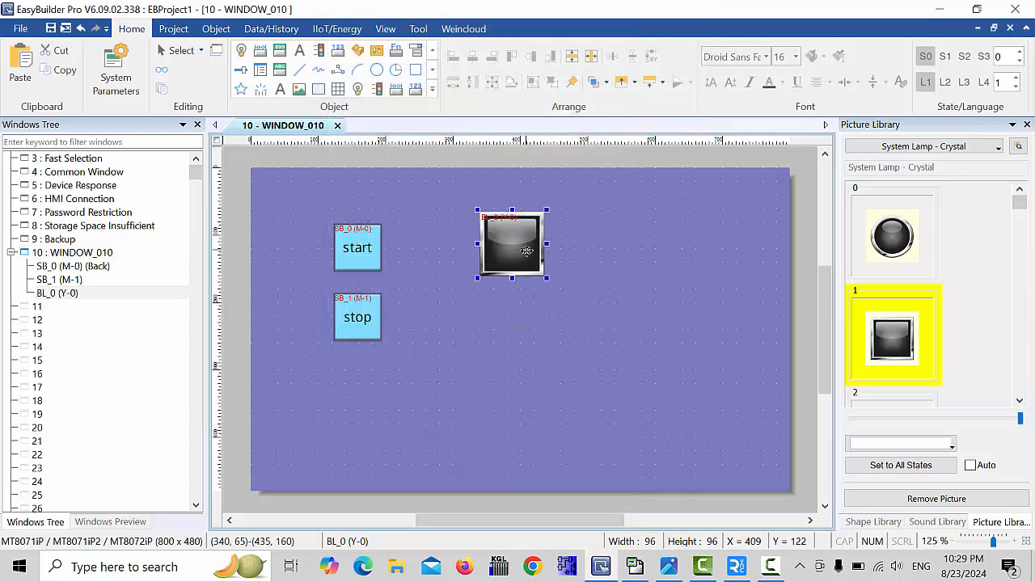
pyautogui.click(518, 331)
pyautogui.click(502, 263)
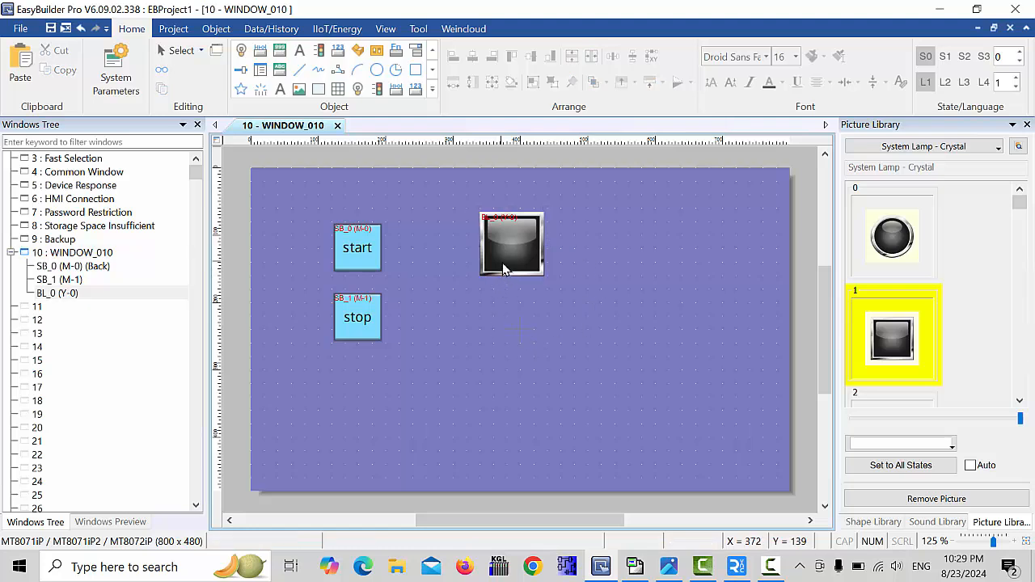
pyautogui.moveTo(497, 264); pyautogui.dragTo(504, 225)
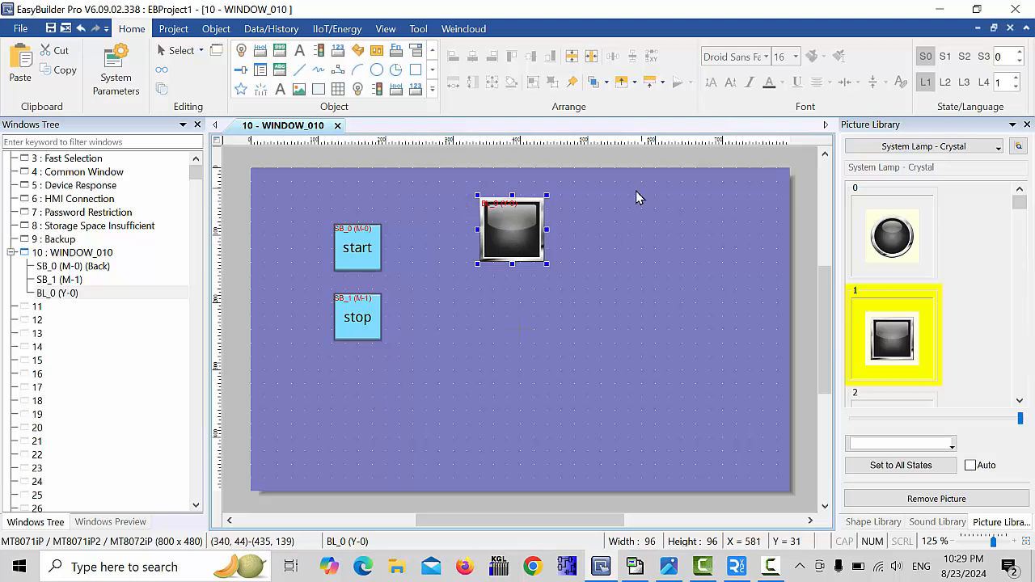
# - Paste two copies of the Y 0 lamp and spread them out in a row to the right of the original
pyautogui.click(606, 267)
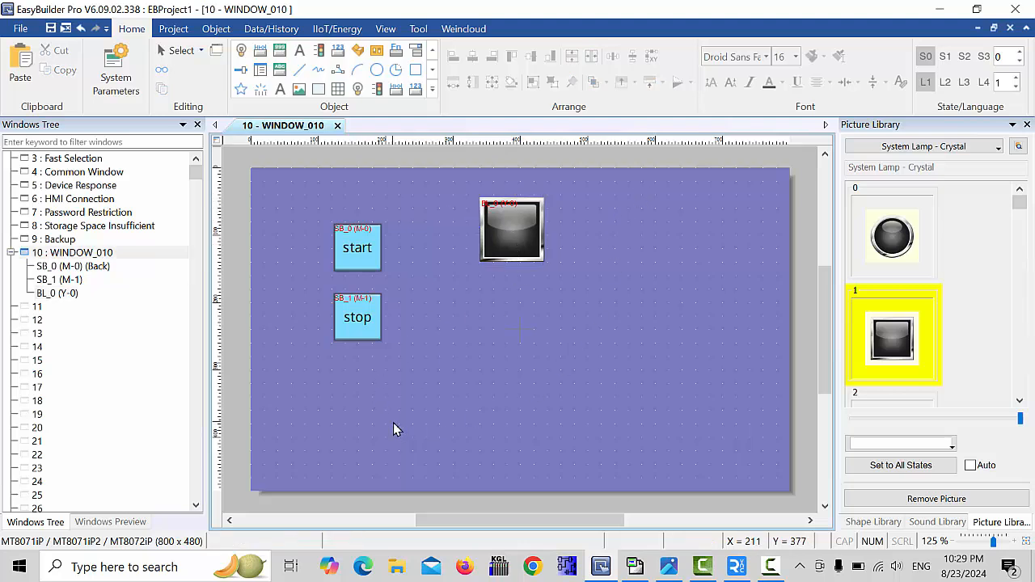
pyautogui.hotkey('ctrl', 'v')
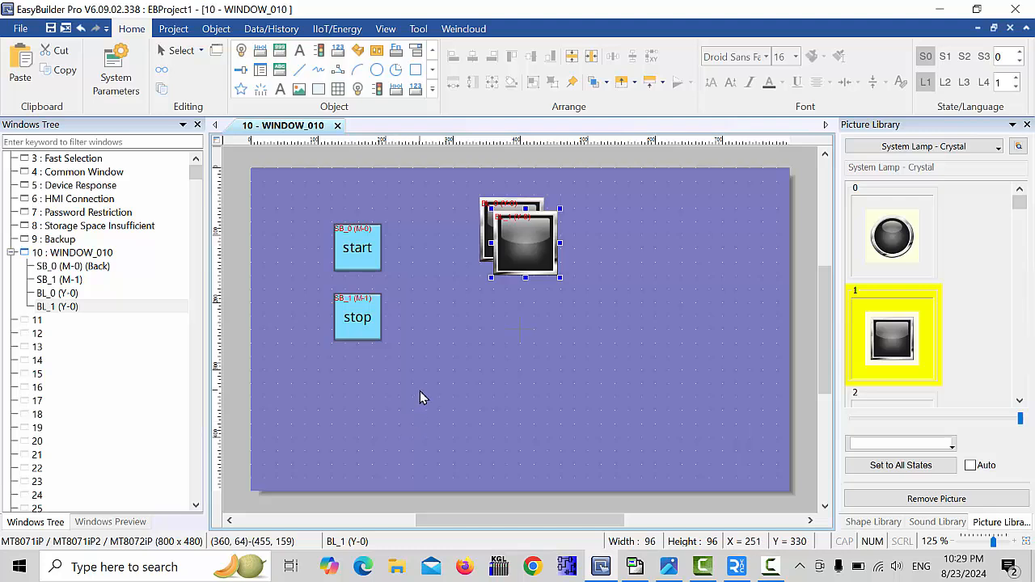
pyautogui.hotkey('ctrl', 'v')
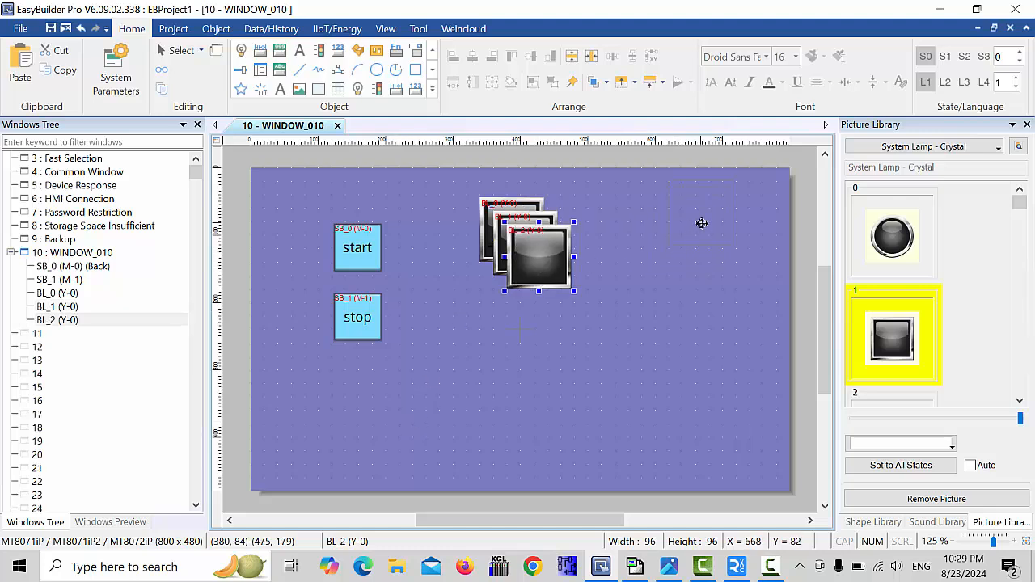
pyautogui.moveTo(702, 223); pyautogui.dragTo(716, 255)
pyautogui.moveTo(513, 239); pyautogui.dragTo(594, 229)
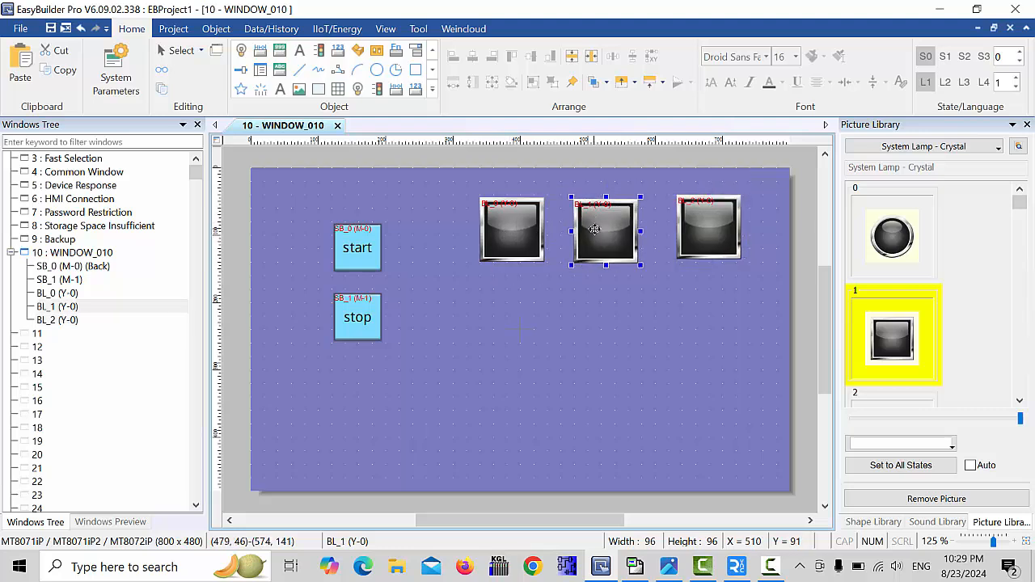
# - Nudge the three square lamps into an even horizontal row at about Y 43
pyautogui.moveTo(702, 226); pyautogui.dragTo(705, 230)
pyautogui.moveTo(512, 246); pyautogui.dragTo(509, 243)
pyautogui.moveTo(585, 231); pyautogui.dragTo(588, 236)
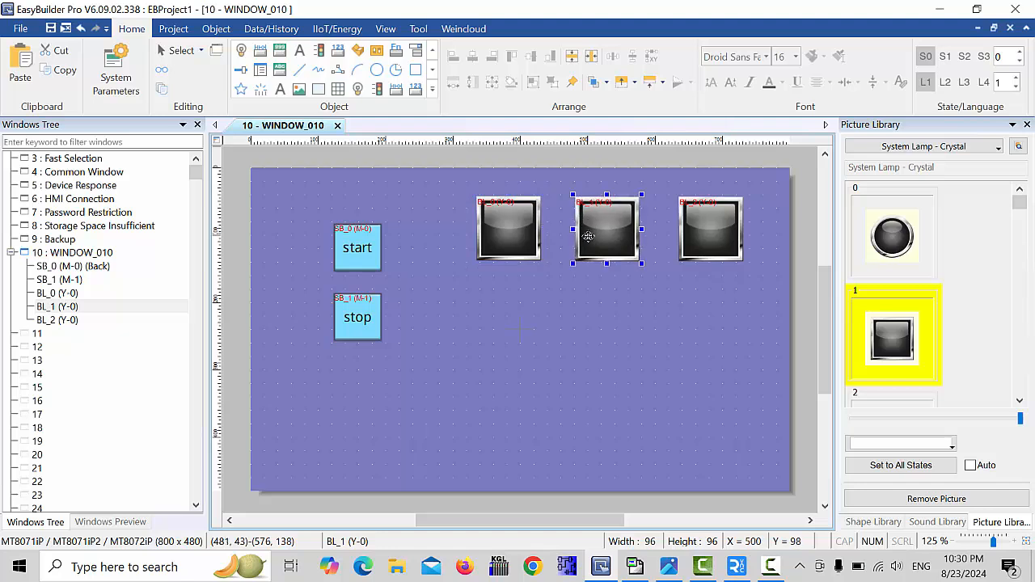
pyautogui.click(583, 324)
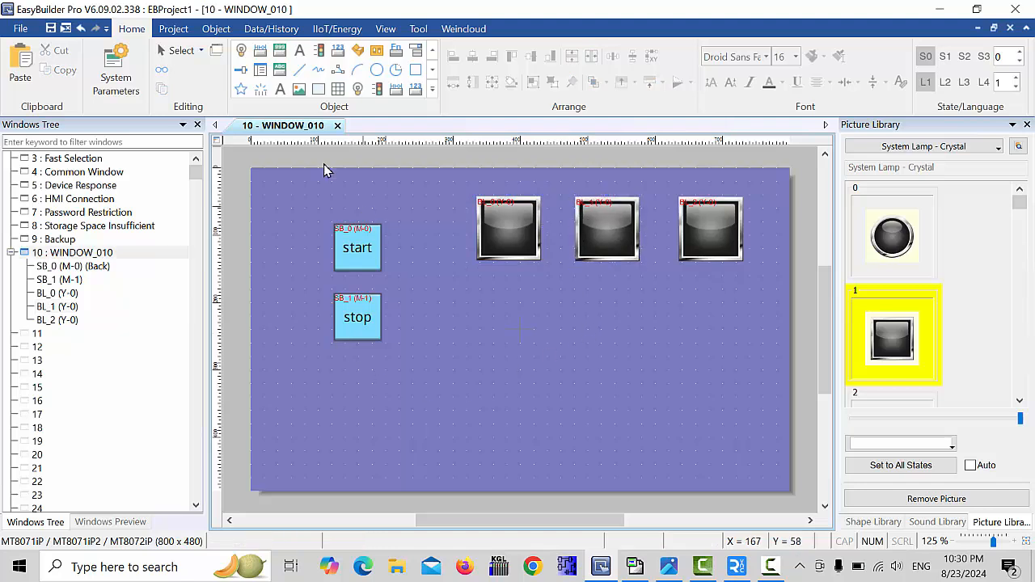
# - Start a new bit lamp and give it the General_Motor picture from the motors library
pyautogui.click(241, 52)
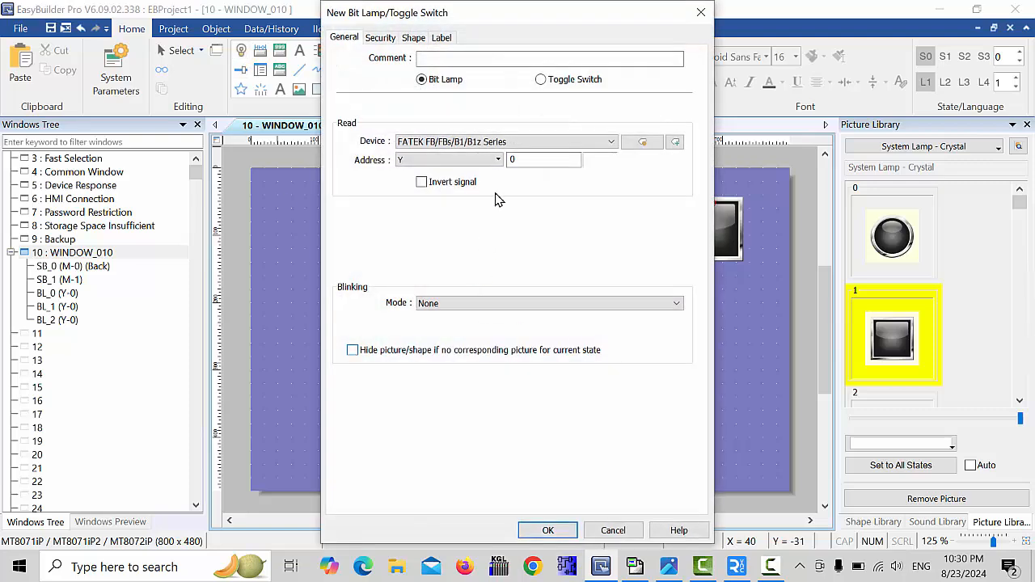
pyautogui.click(413, 37)
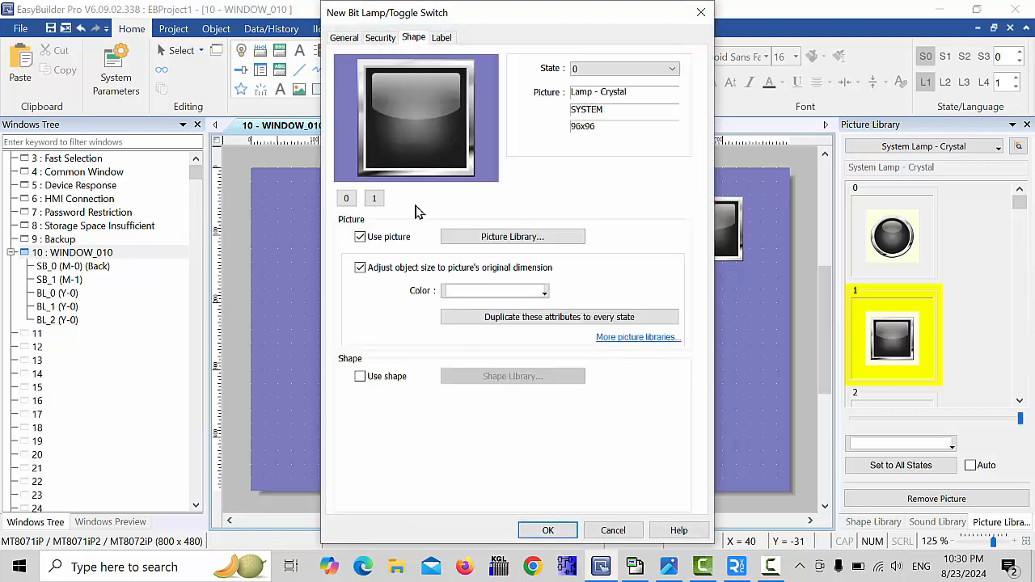
pyautogui.click(501, 237)
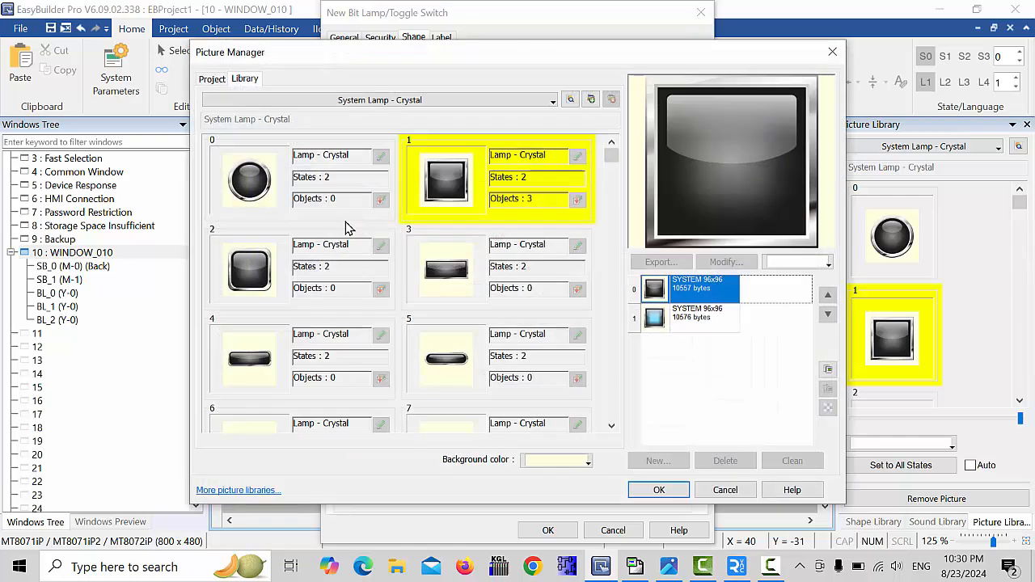
pyautogui.click(380, 100)
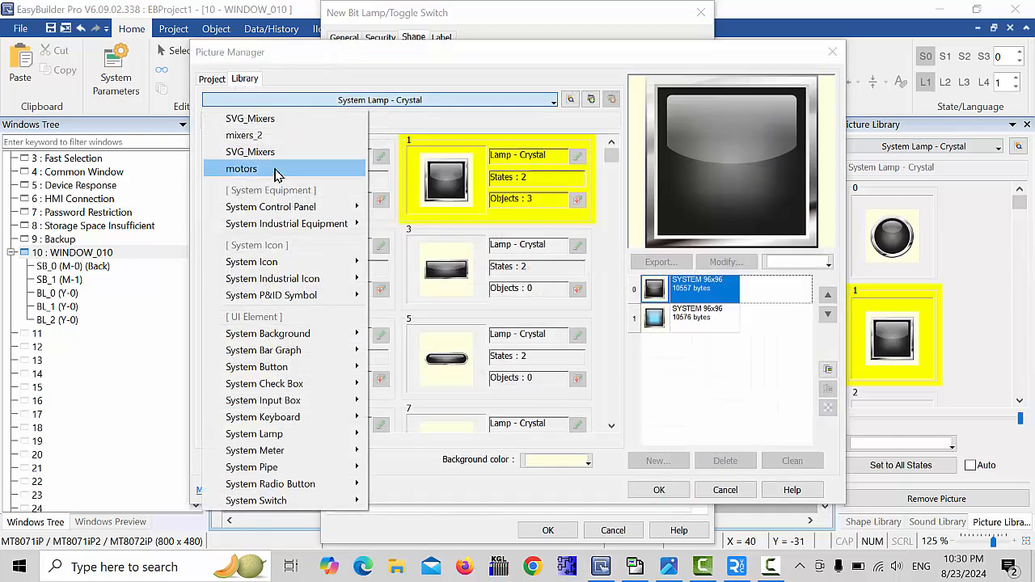
pyautogui.moveTo(277, 208)
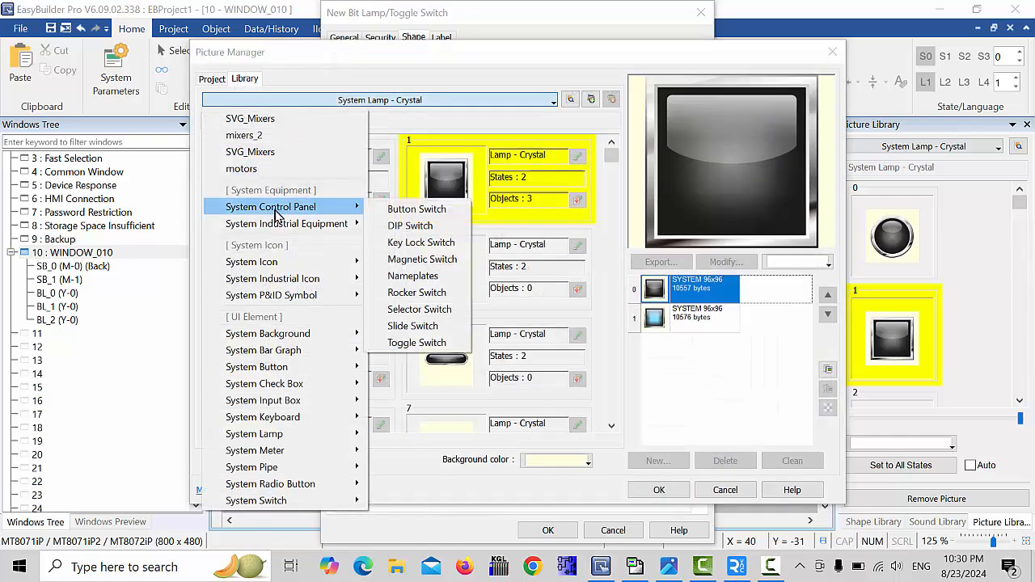
pyautogui.click(400, 225)
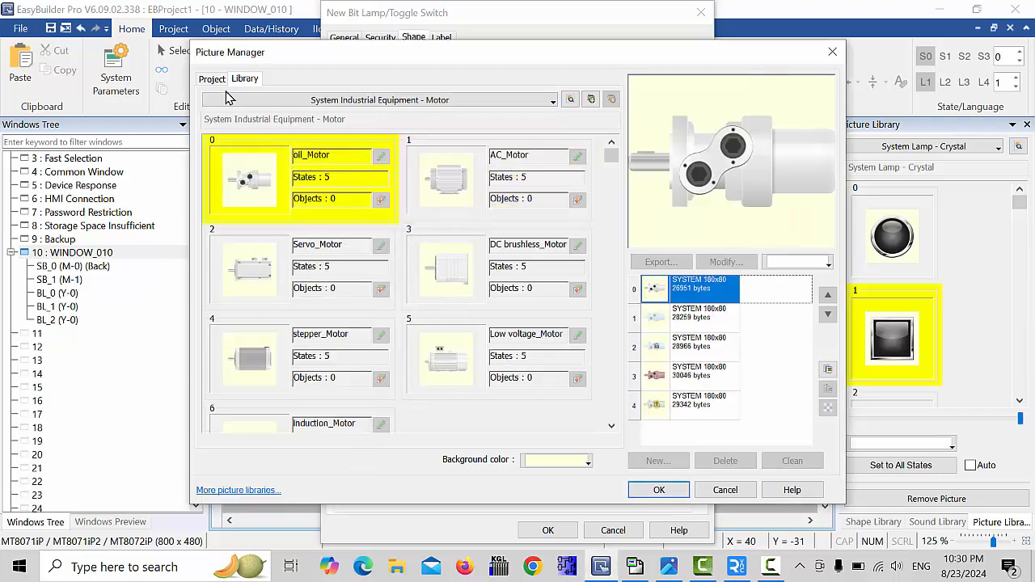
pyautogui.click(375, 104)
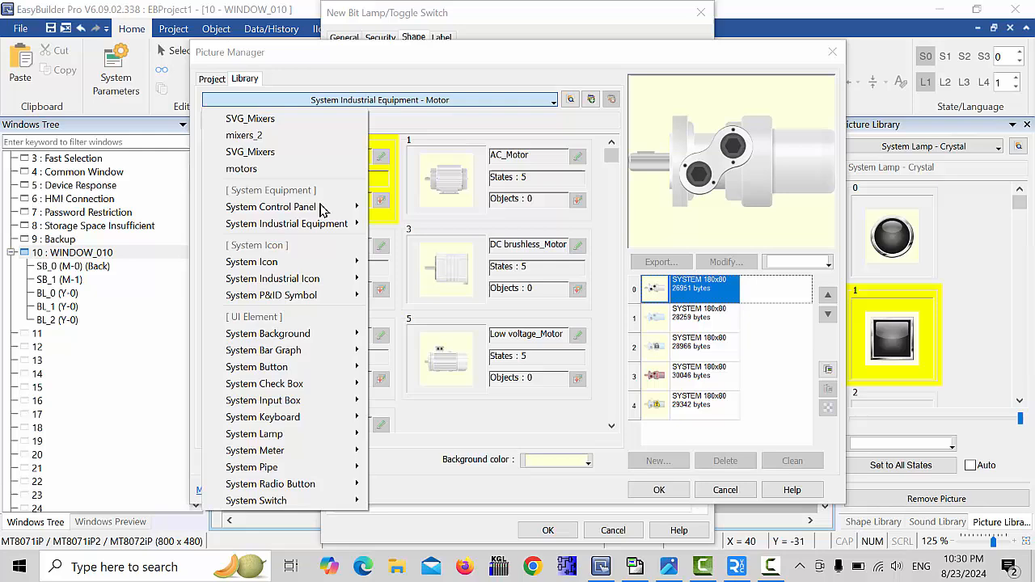
pyautogui.click(266, 169)
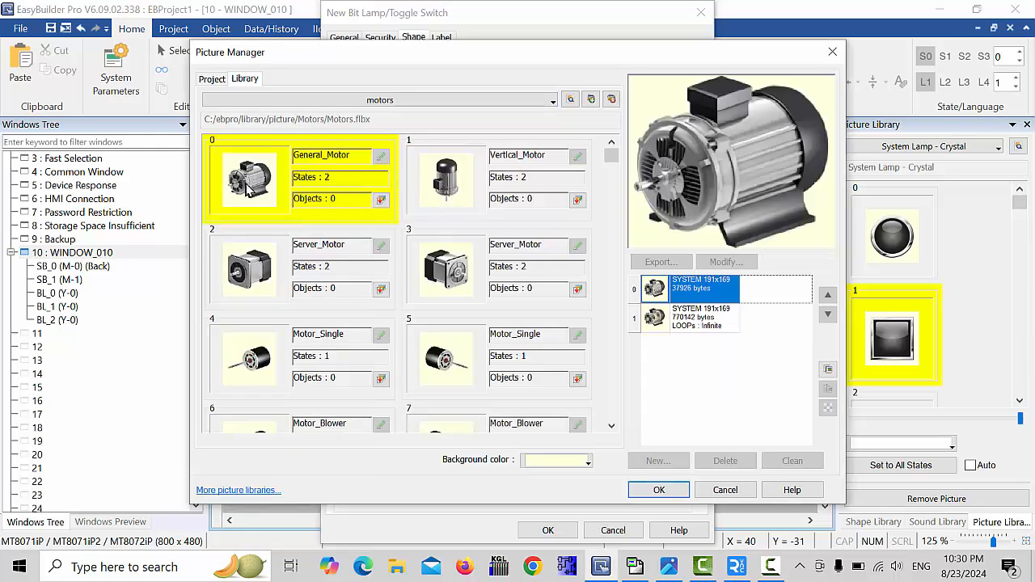
pyautogui.click(650, 489)
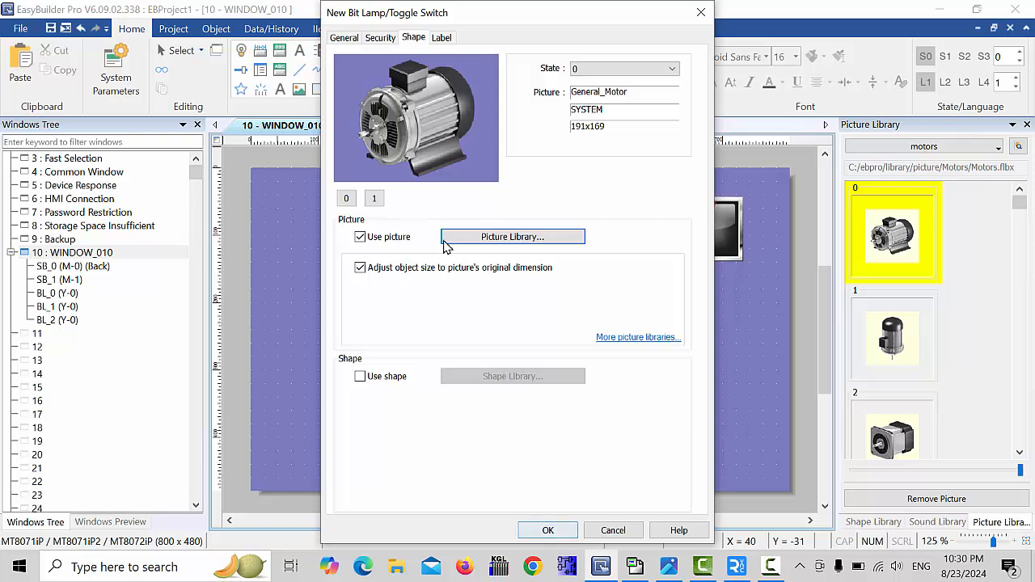
# - Create the motor lamp with read address Y 0 and place it below the lamp row at about X 555, Y 252
pyautogui.click(343, 38)
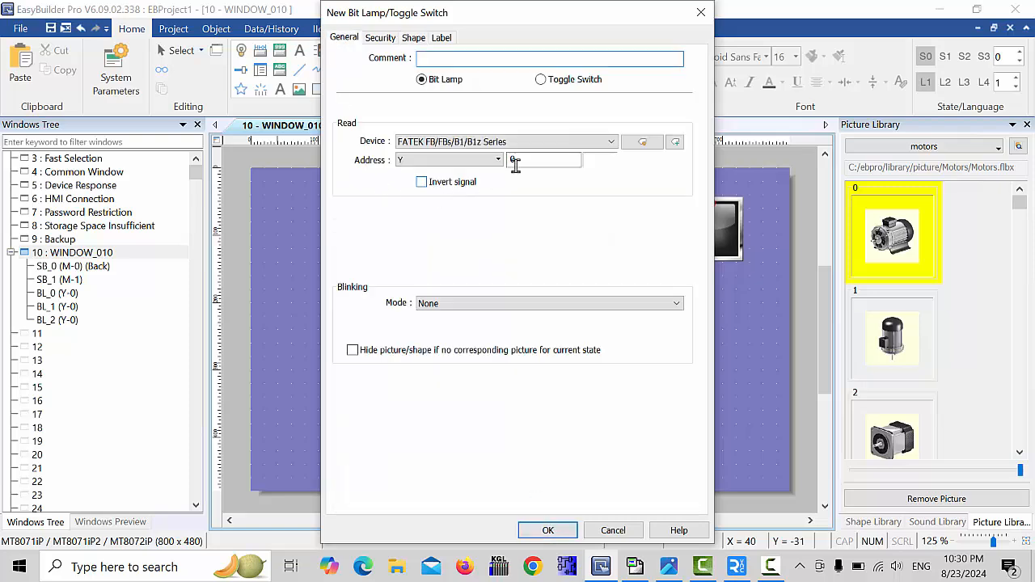
pyautogui.click(547, 530)
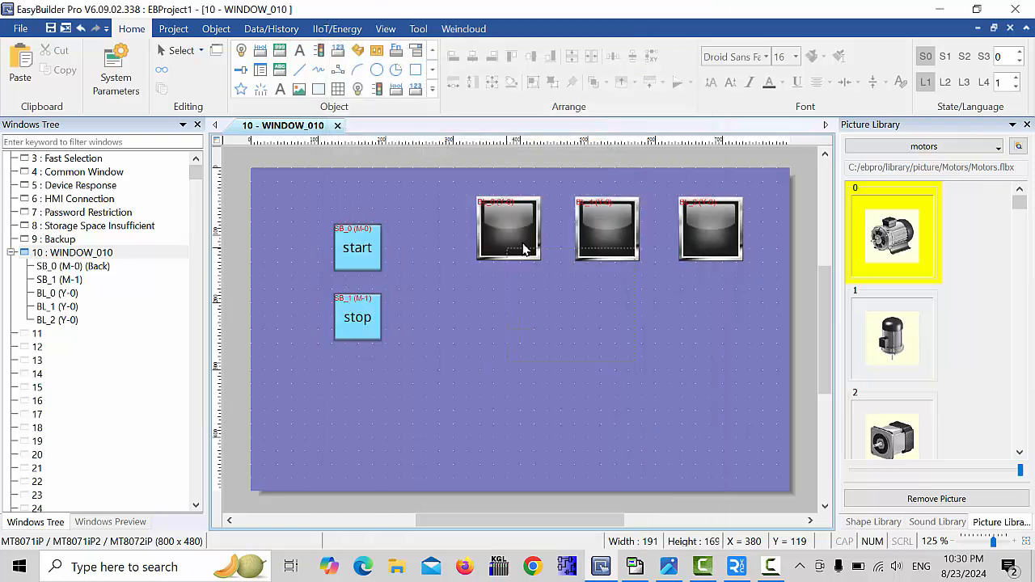
pyautogui.click(606, 334)
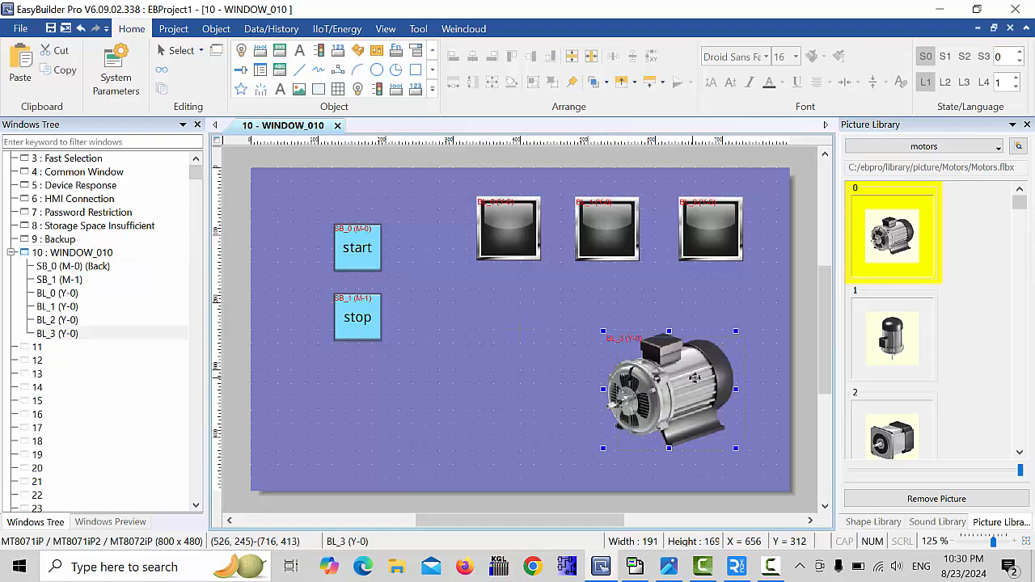
pyautogui.moveTo(695, 378); pyautogui.dragTo(663, 372)
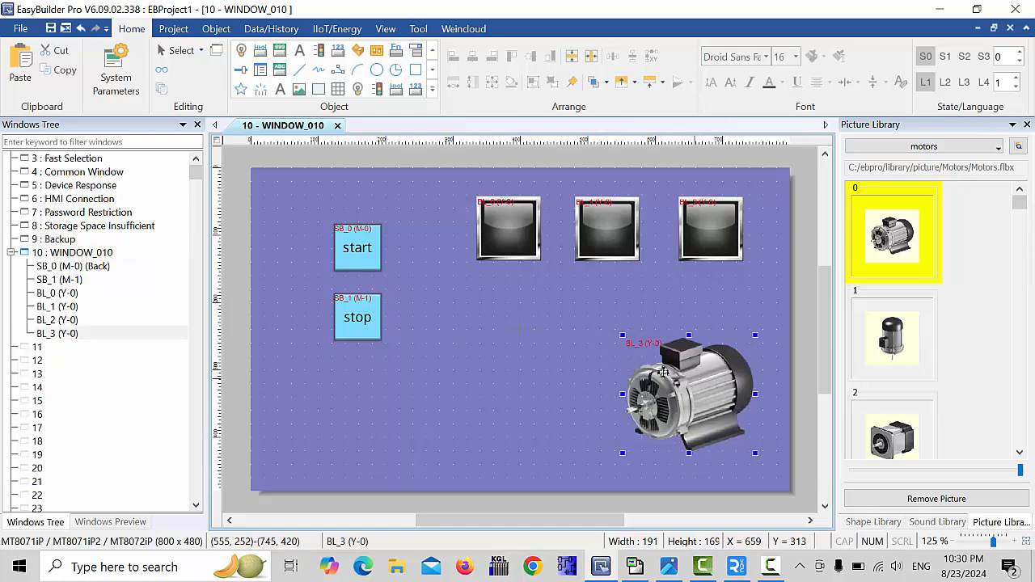
pyautogui.click(499, 256)
pyautogui.doubleClick(498, 256)
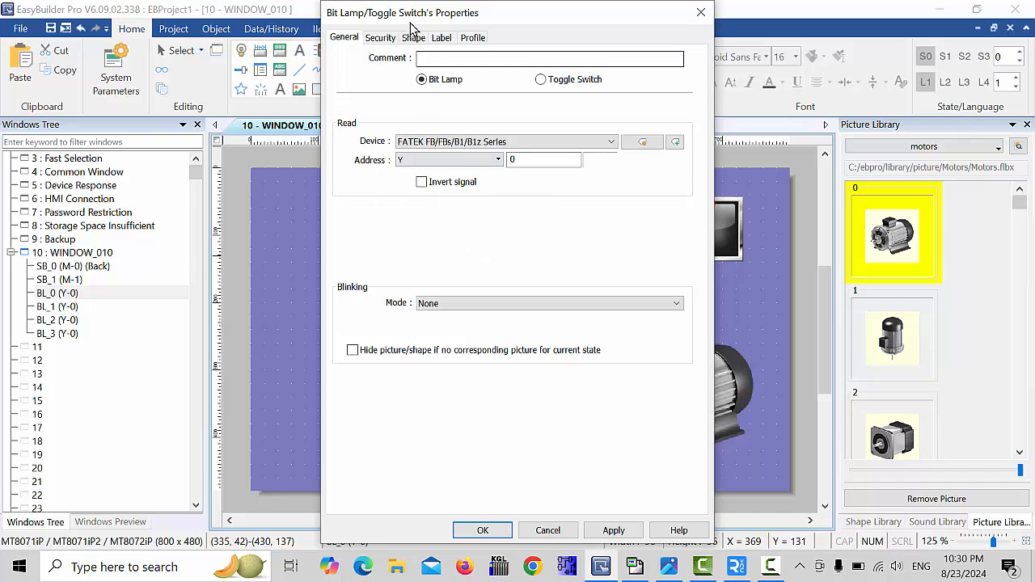
pyautogui.click(440, 37)
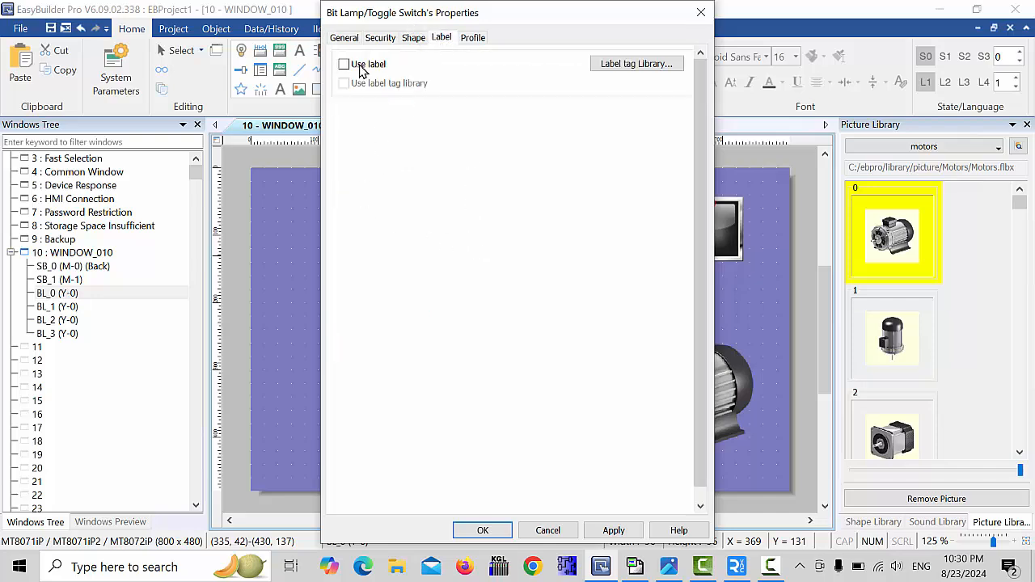
pyautogui.click(699, 13)
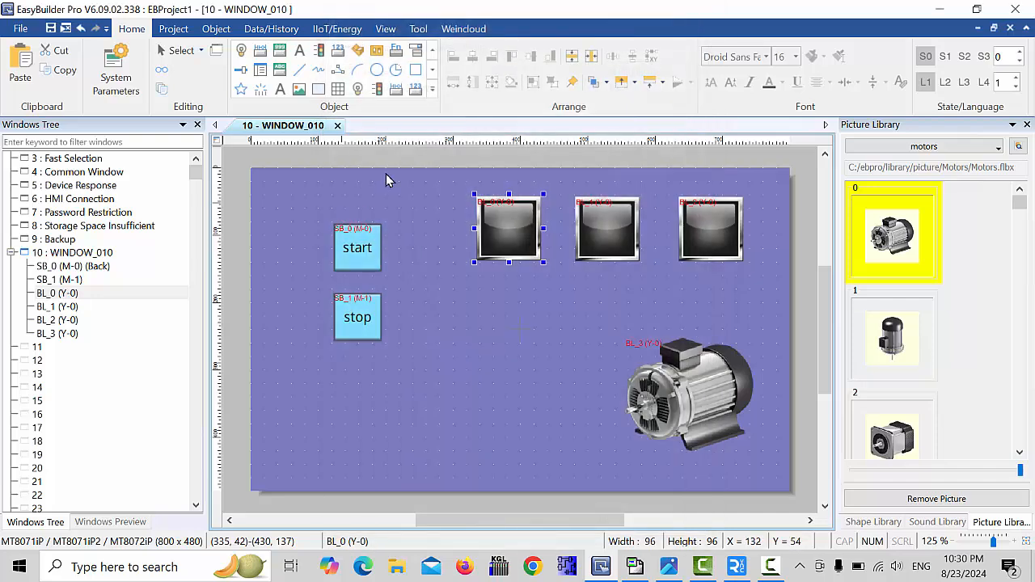
# - Add the text "delta contacter" in size 15 and place it under the rightmost lamp at about X 625, Y 160
pyautogui.click(279, 89)
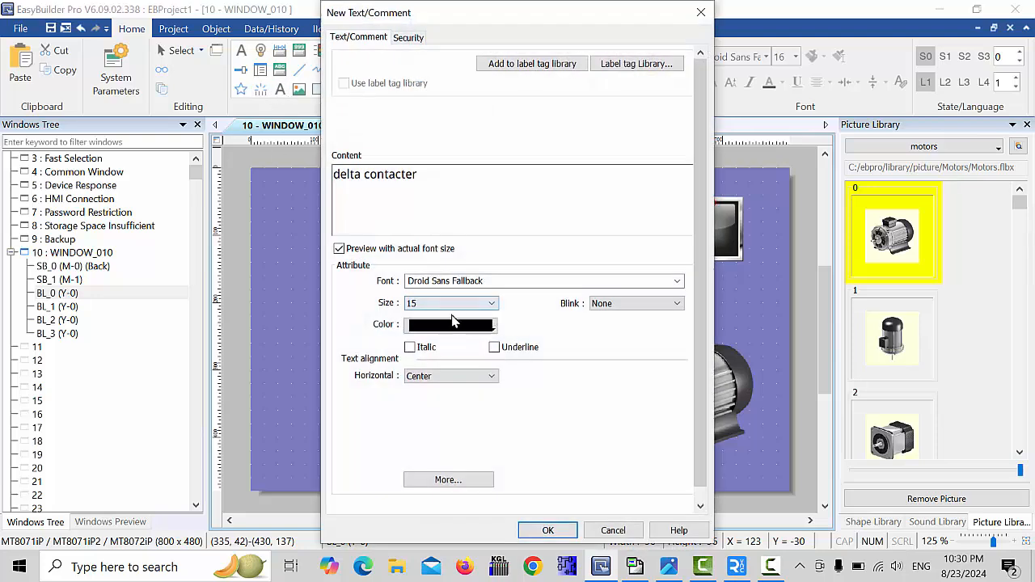
pyautogui.click(547, 529)
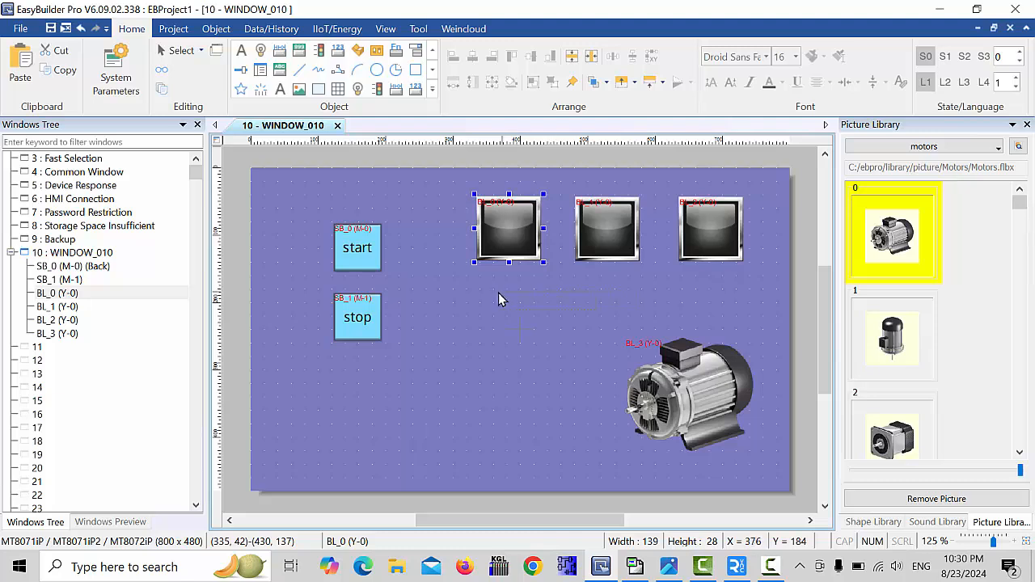
pyautogui.click(698, 291)
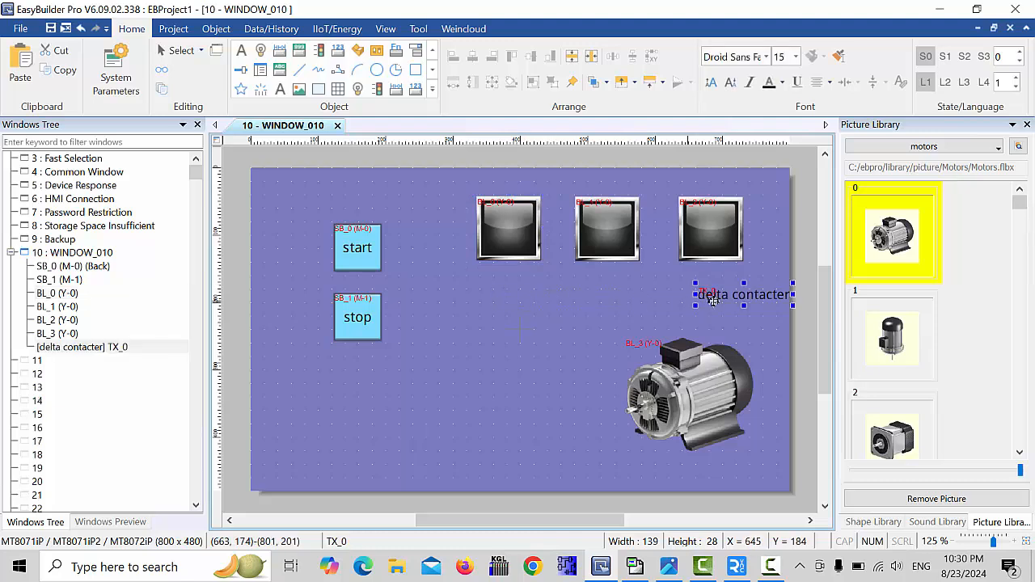
pyautogui.moveTo(715, 292)
pyautogui.mouseDown()
pyautogui.moveTo(686, 285)
pyautogui.moveTo(708, 286)
pyautogui.mouseUp()
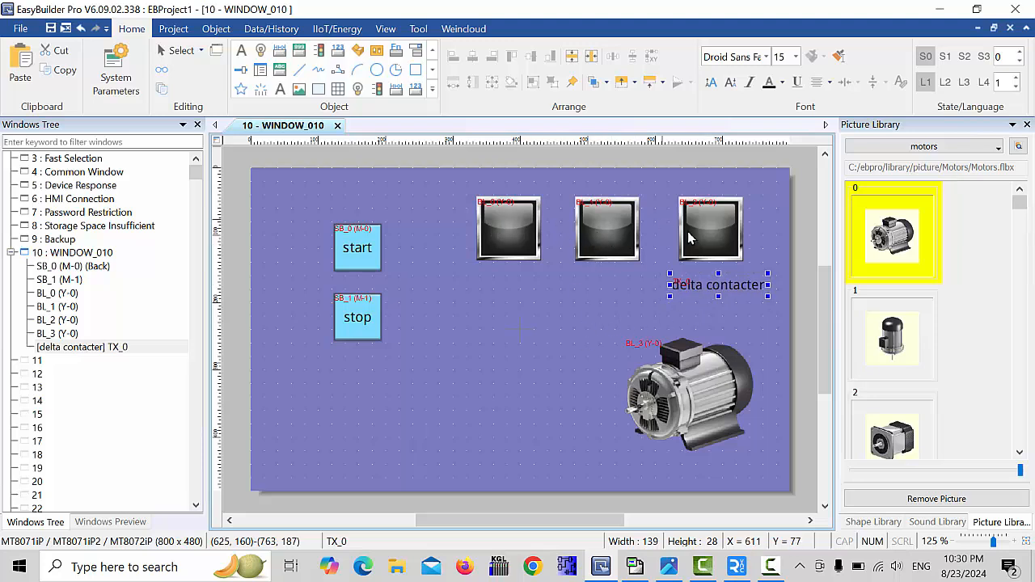
# - Set the read address of the rightmost square lamp to Y 2 and of the middle one to Y 1
pyautogui.click(720, 229)
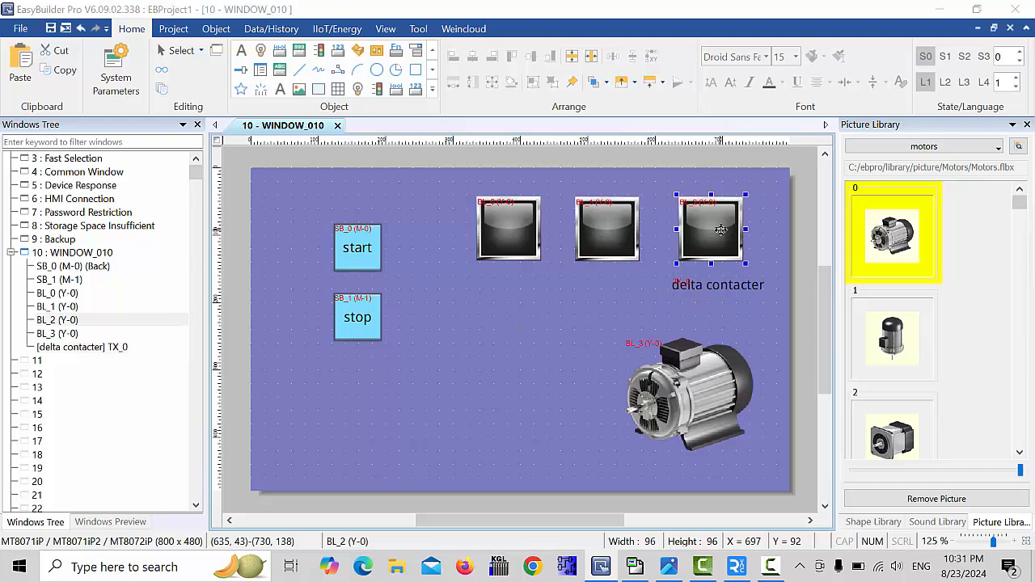
pyautogui.doubleClick(720, 229)
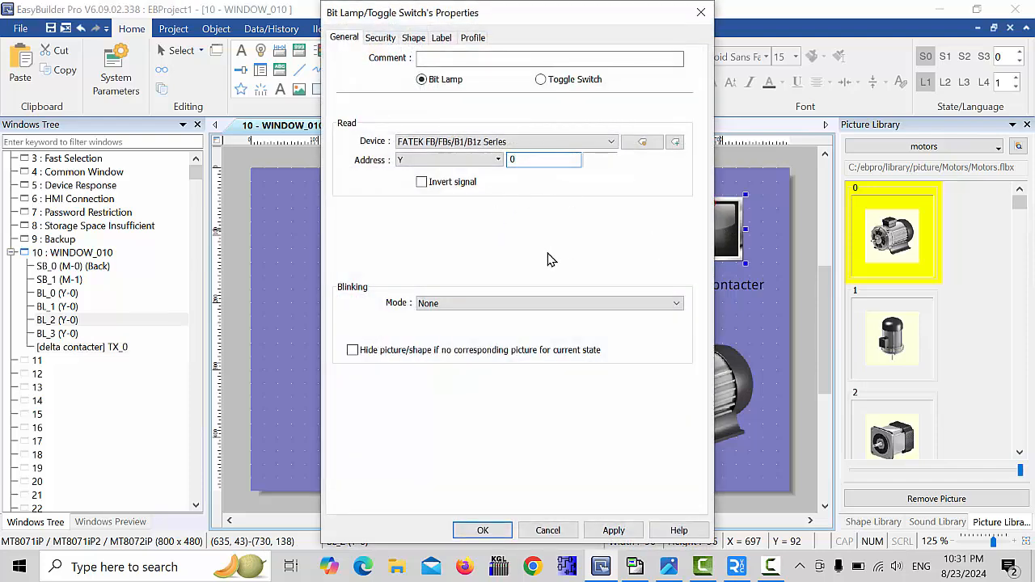
pyautogui.click(481, 531)
pyautogui.click(616, 252)
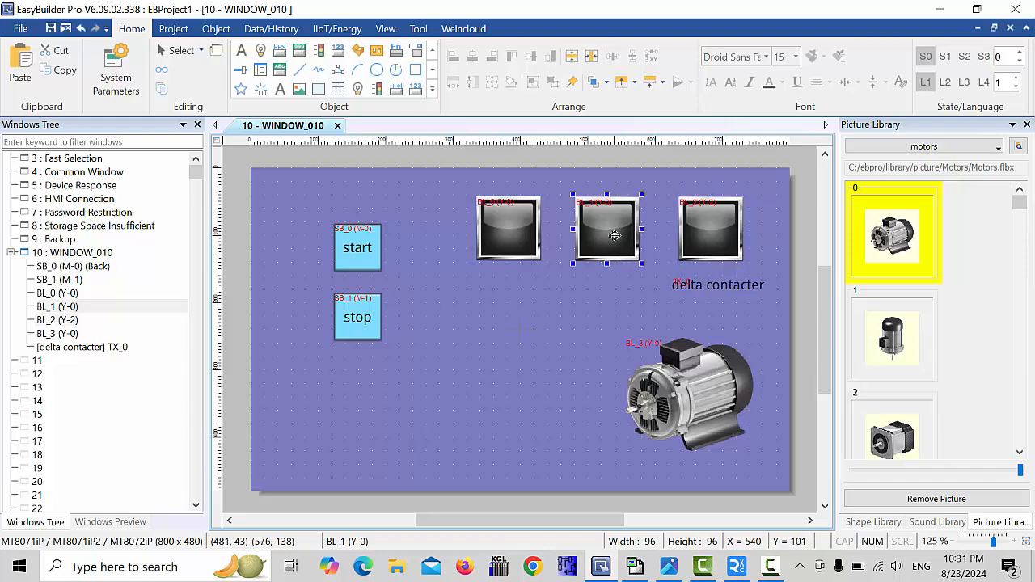
pyautogui.doubleClick(614, 235)
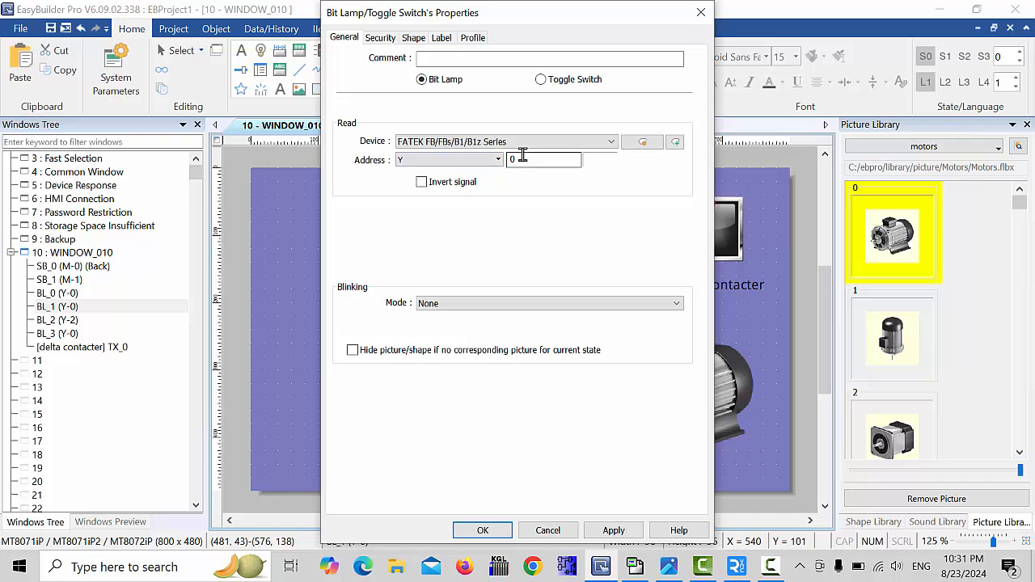
pyautogui.click(482, 530)
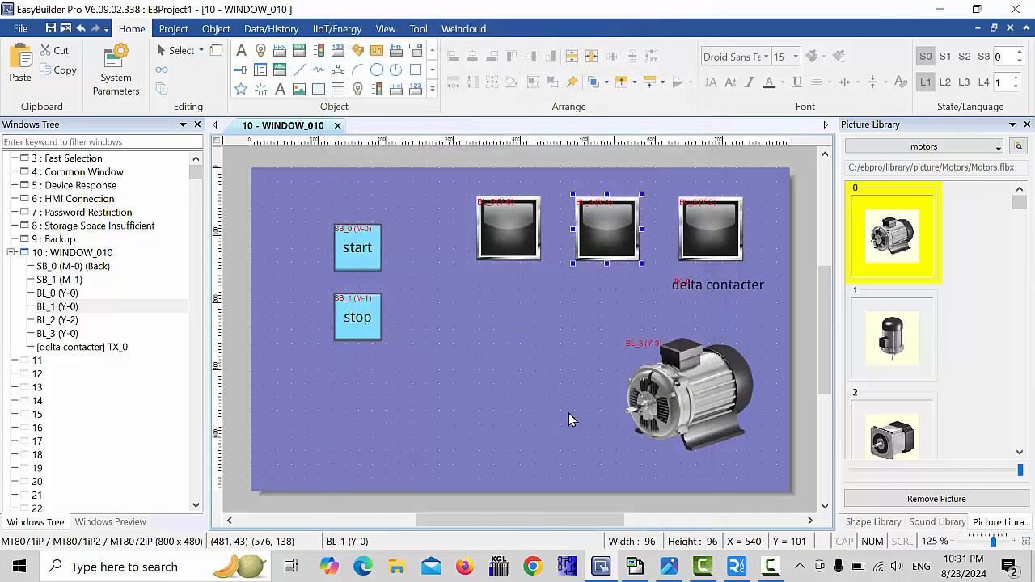
# - Add the text "star contacter" in size 15 and place it under the middle lamp at about X 466, Y 157
pyautogui.click(280, 89)
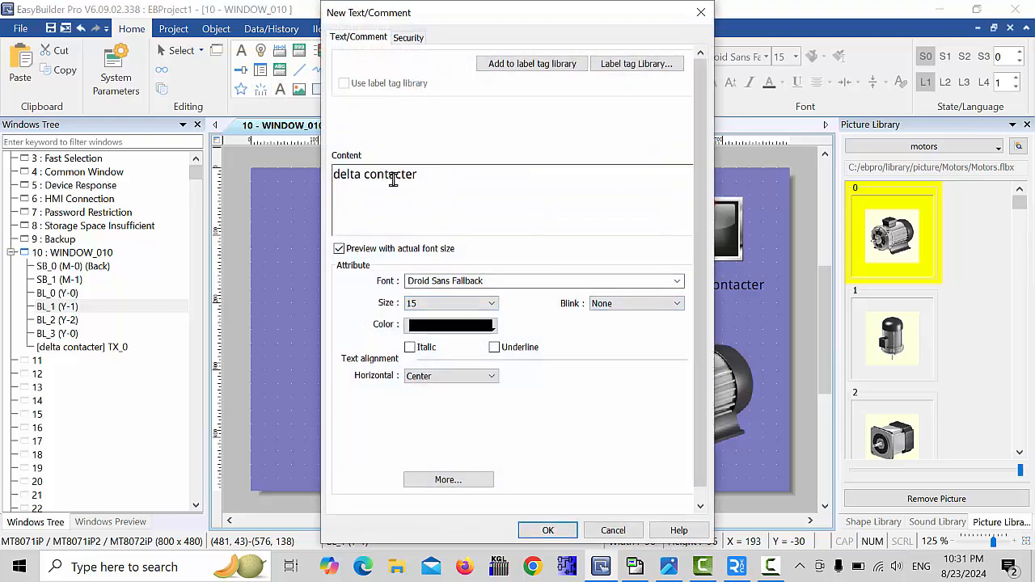
pyautogui.press('BackSpace')
pyautogui.press('BackSpace')
pyautogui.press('BackSpace')
pyautogui.press('BackSpace')
pyautogui.press('BackSpace')
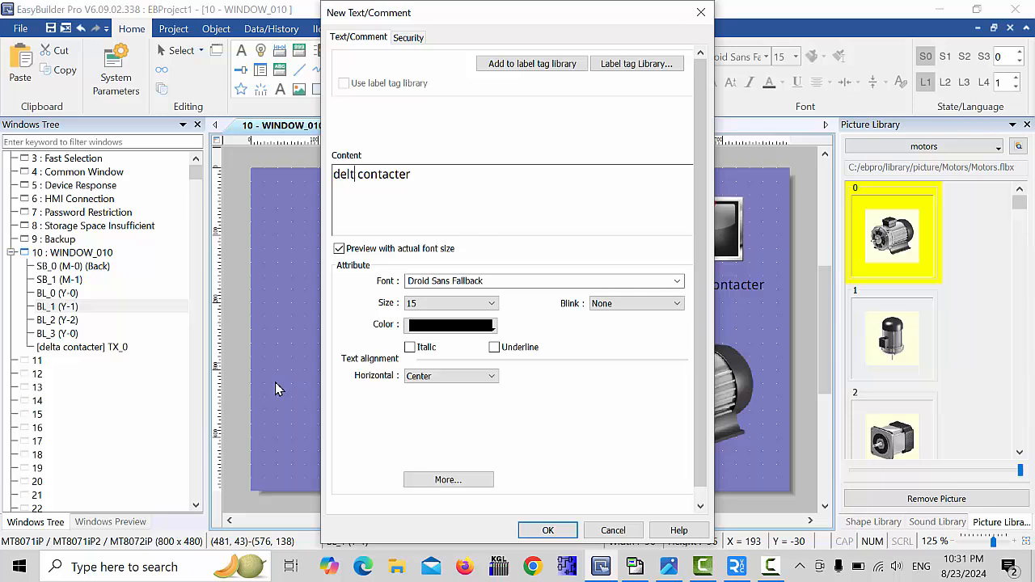
pyautogui.write('star')
pyautogui.click(546, 530)
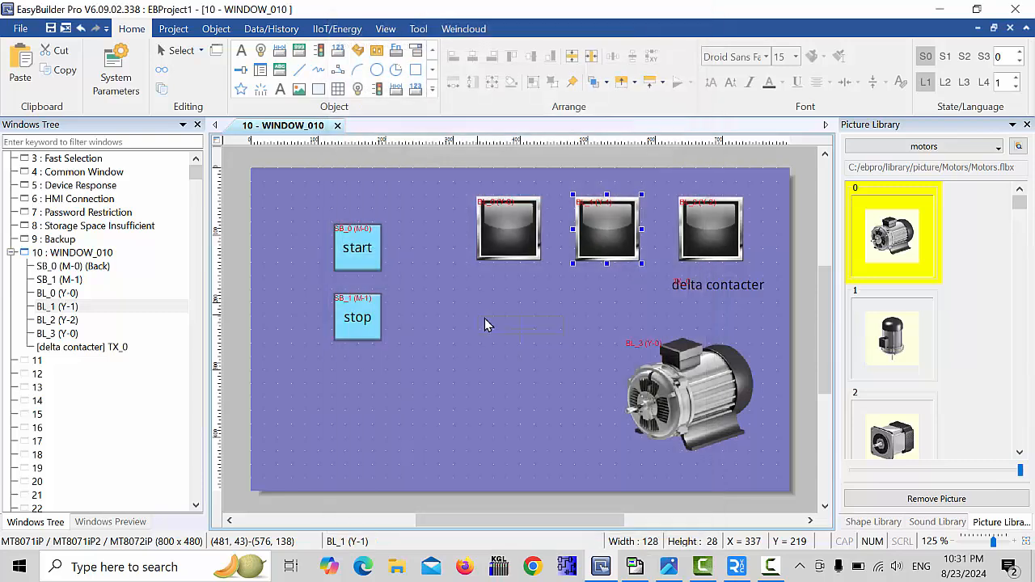
pyautogui.click(606, 288)
pyautogui.moveTo(639, 288); pyautogui.dragTo(596, 282)
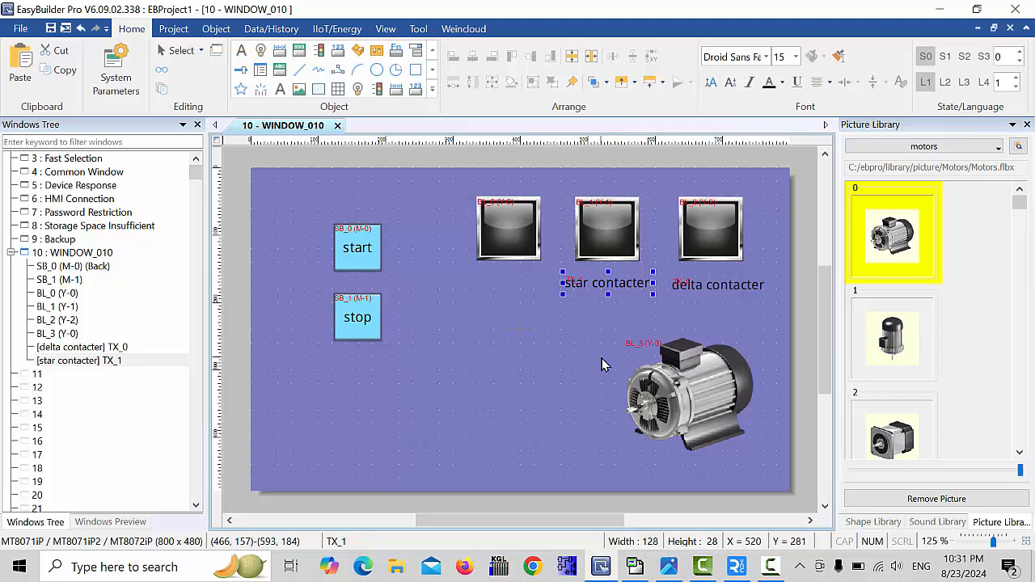
# - Nudge the "star contacter" label down and to the right to about X 474, Y 160
pyautogui.press('Down')
pyautogui.press('Down')
pyautogui.press('Down')
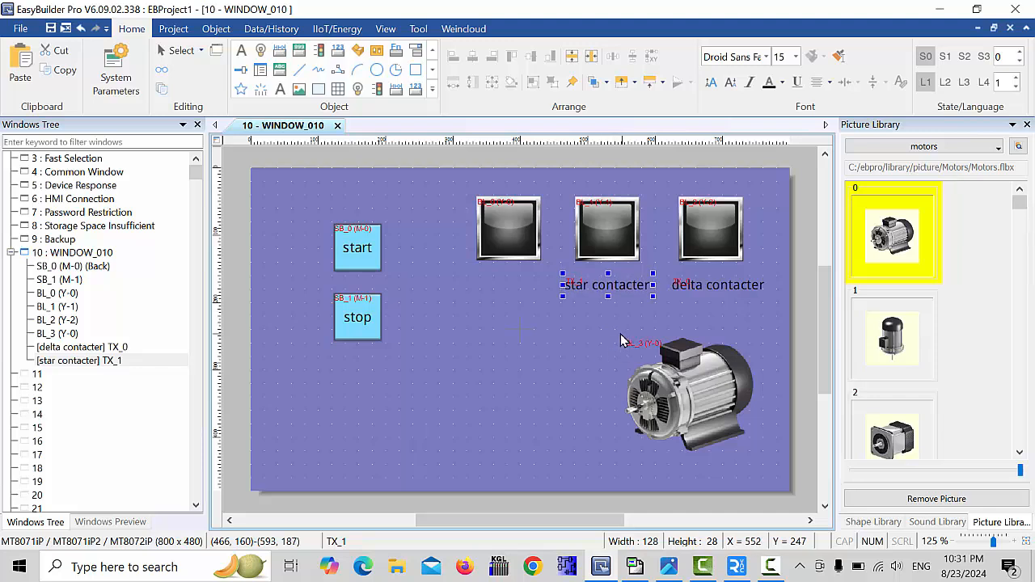
pyautogui.press('Right')
pyautogui.press('Right')
pyautogui.press('Right')
pyautogui.press('Right')
pyautogui.press('Right')
pyautogui.press('Right')
pyautogui.press('Right')
pyautogui.press('Right')
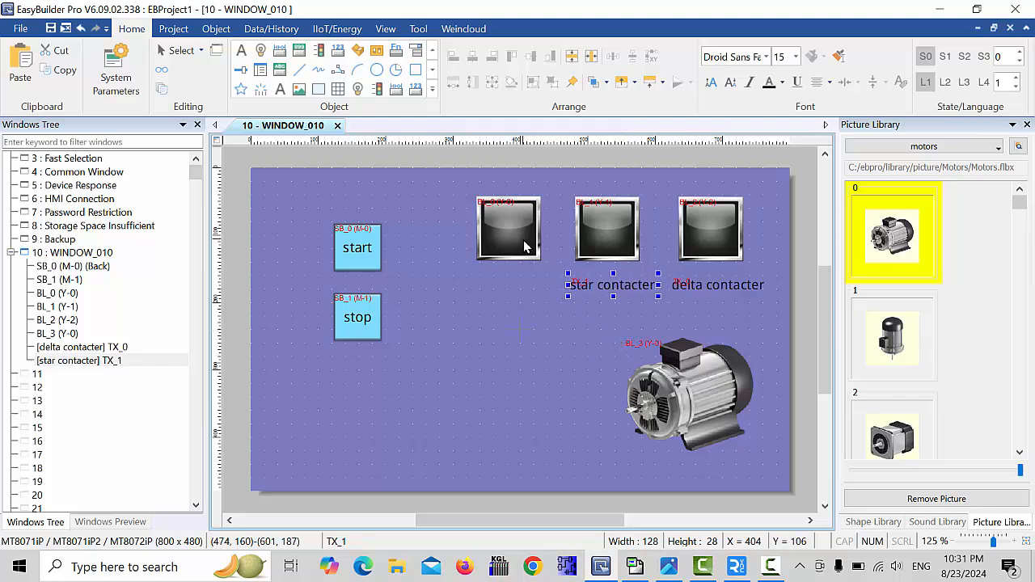
# - Check the main contactor lamp's read address, and add the text "main contacter" in size 15 below that lamp at about X 378, Y 173
pyautogui.doubleClick(524, 247)
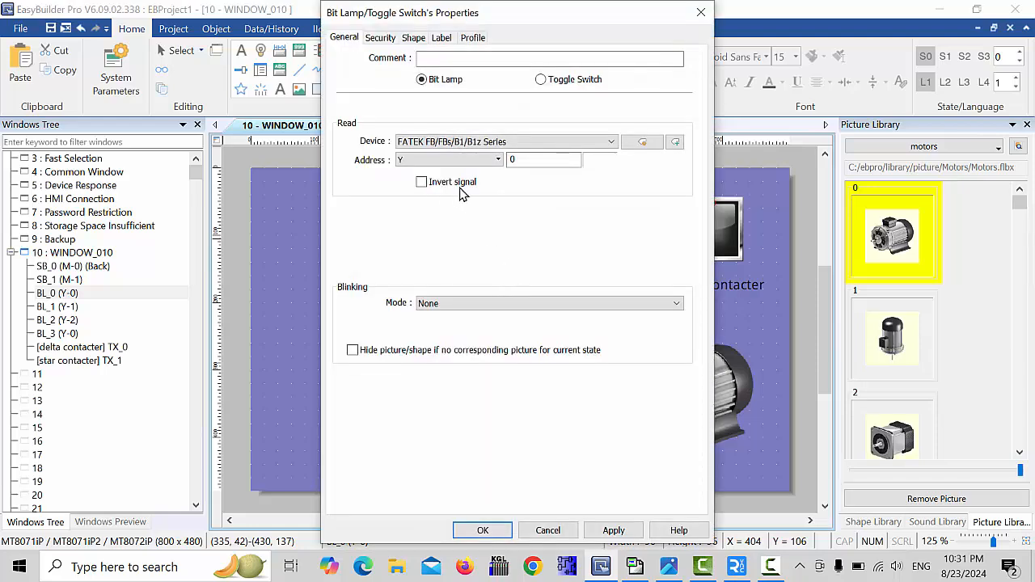
pyautogui.click(482, 530)
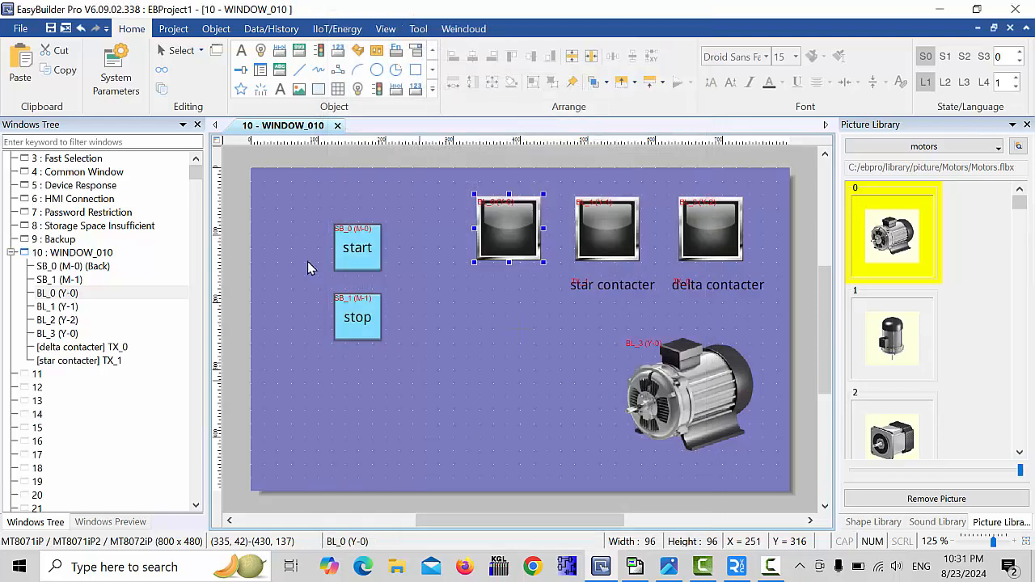
pyautogui.click(280, 95)
pyautogui.click(536, 327)
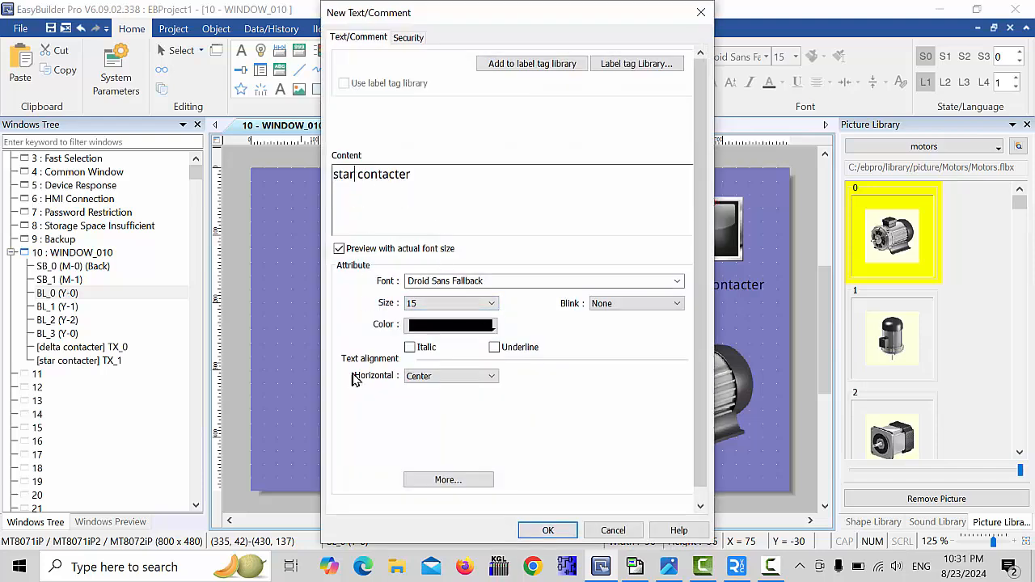
pyautogui.press('BackSpace')
pyautogui.press('BackSpace')
pyautogui.press('BackSpace')
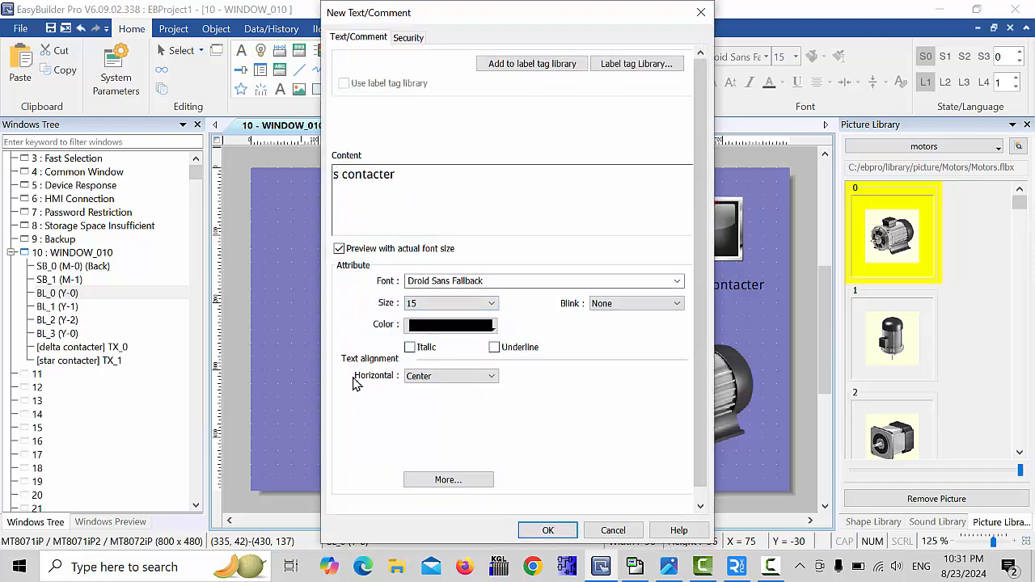
pyautogui.press('BackSpace')
pyautogui.write('main')
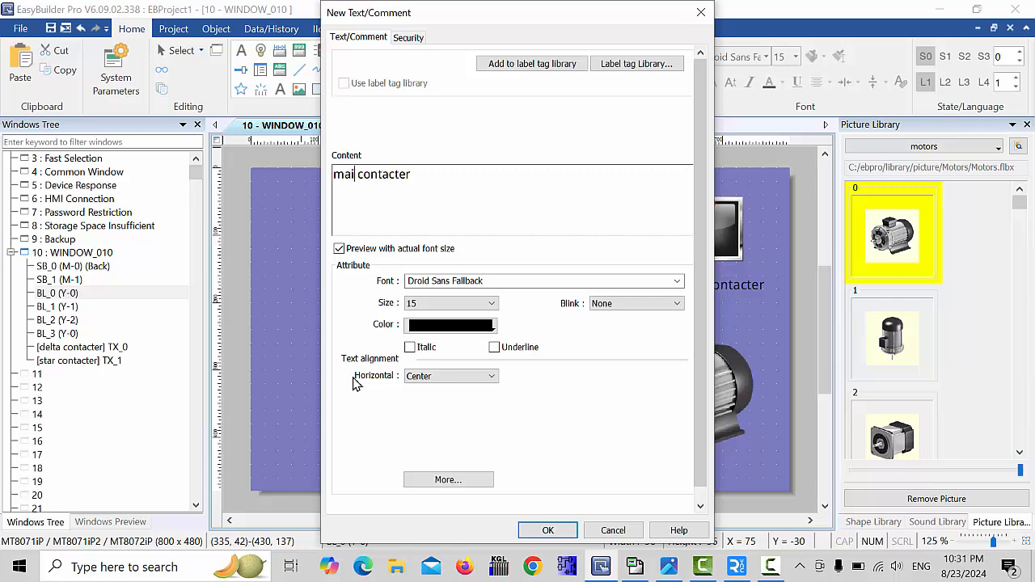
pyautogui.click(543, 531)
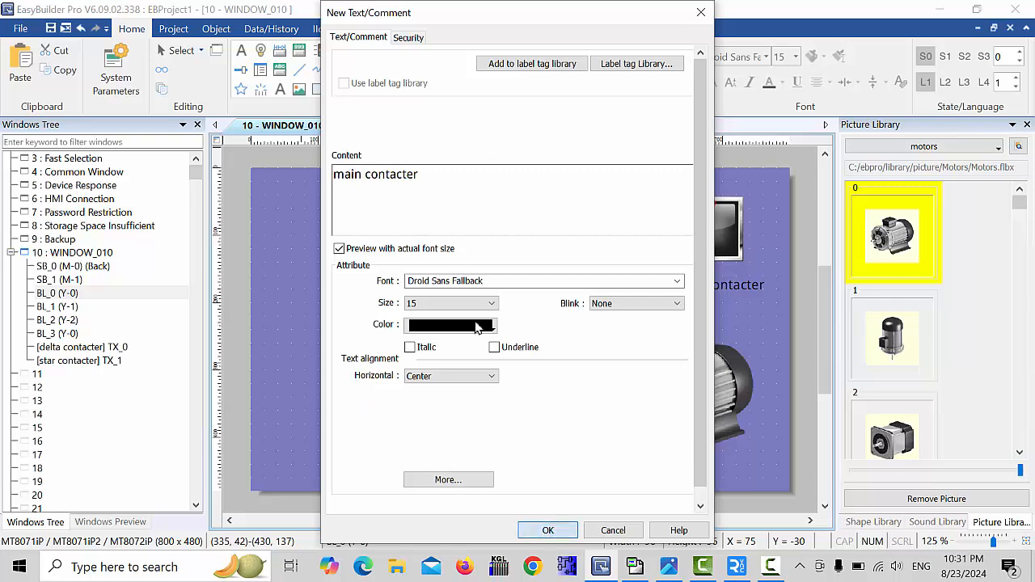
pyautogui.click(506, 287)
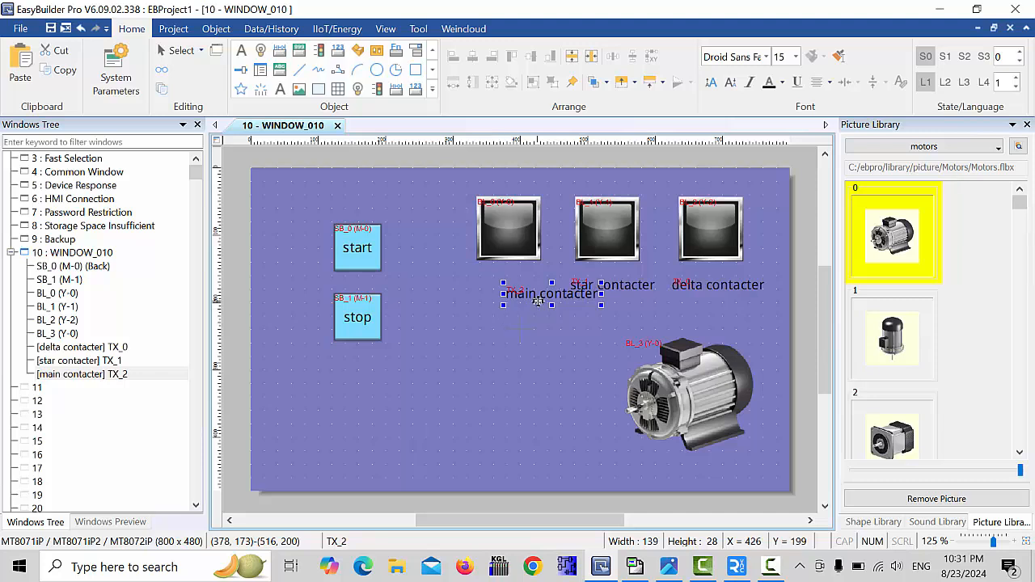
# - Move the "main contacter" label under the leftmost lamp to about X 312, Y 161, level with the other two labels
pyautogui.moveTo(488, 293); pyautogui.dragTo(438, 278)
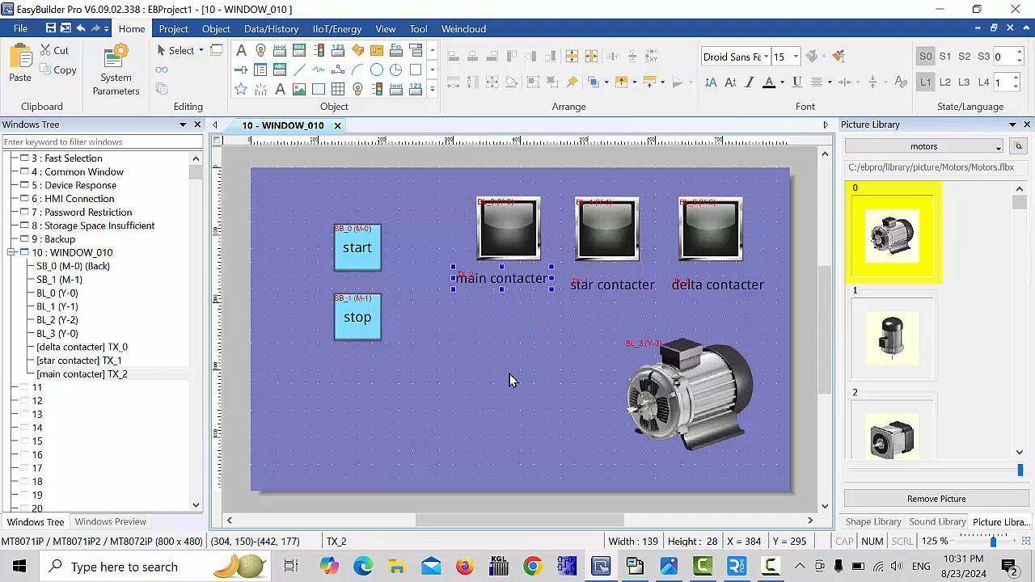
pyautogui.press('Down')
pyautogui.press('Down')
pyautogui.press('Down')
pyautogui.press('Down')
pyautogui.press('Down')
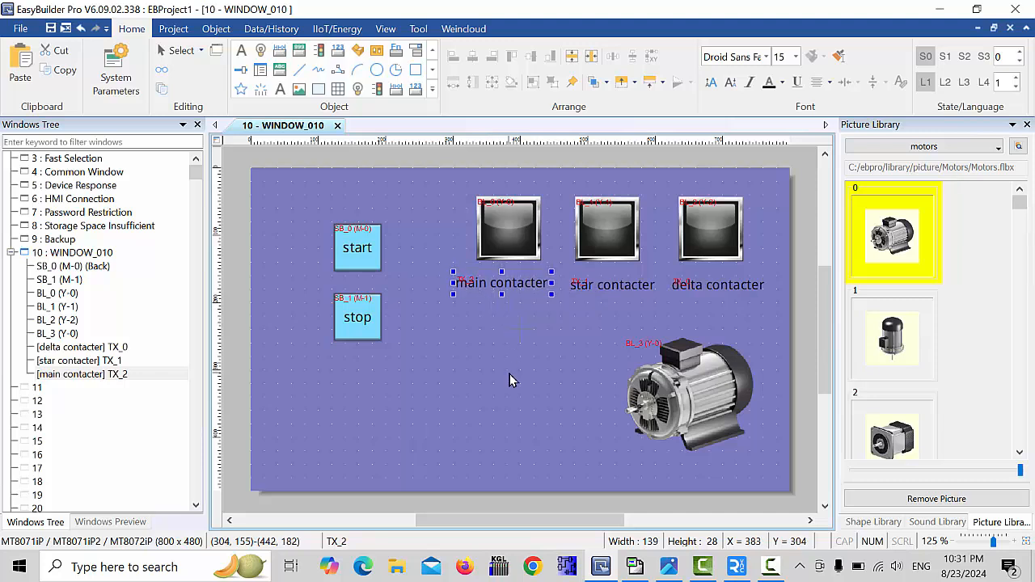
pyautogui.press('Down')
pyautogui.press('Down')
pyautogui.press('Down')
pyautogui.press('Down')
pyautogui.press('Down')
pyautogui.press('Down')
pyautogui.press('Right')
pyautogui.press('Right')
pyautogui.press('Right')
pyautogui.press('Right')
pyautogui.press('Right')
pyautogui.press('Right')
pyautogui.press('Right')
pyautogui.press('Right')
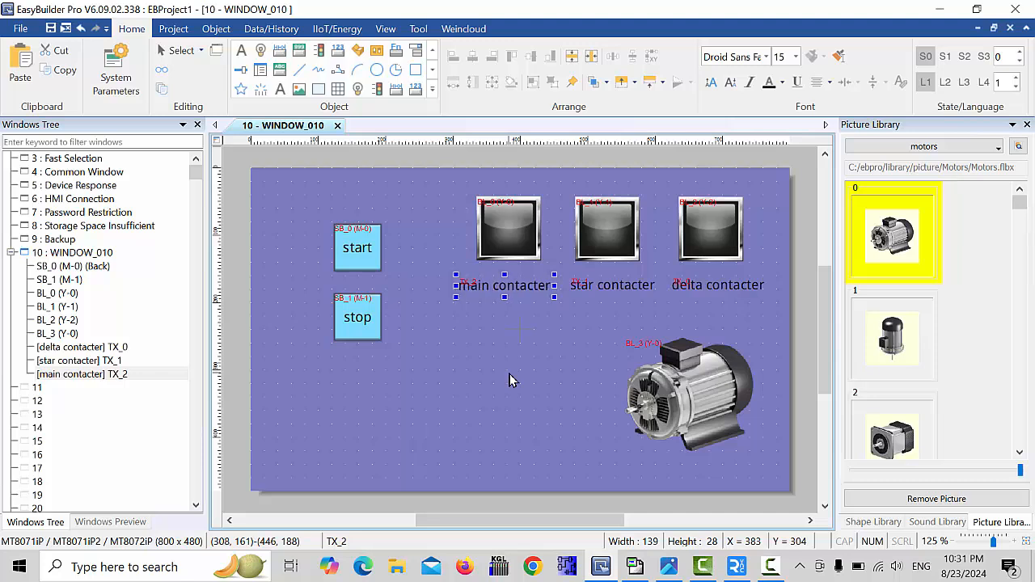
# - Duplicate the "main contacter" label and place the copy beneath the motor at about X 593, Y 430
pyautogui.click(692, 405)
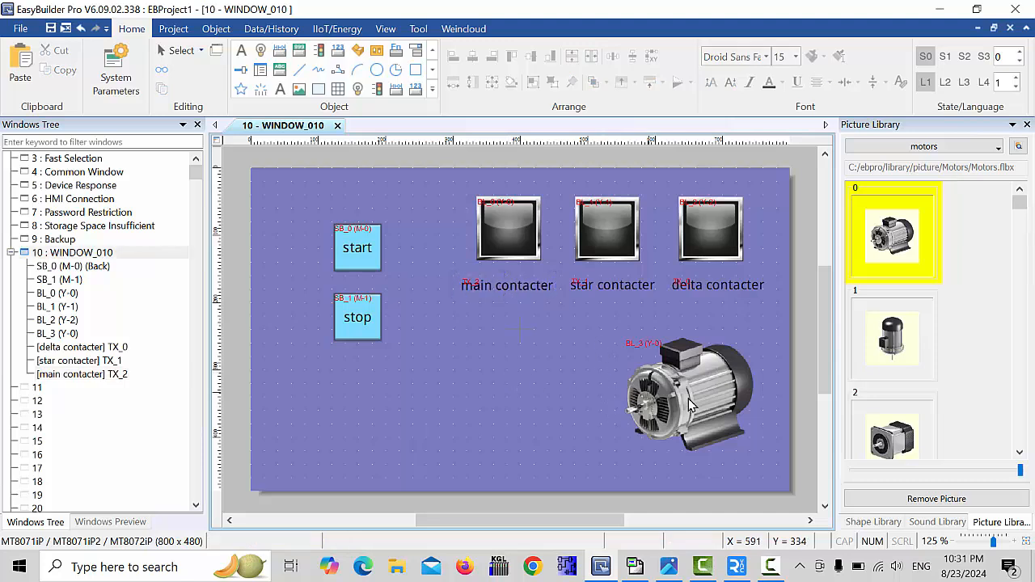
pyautogui.click(512, 285)
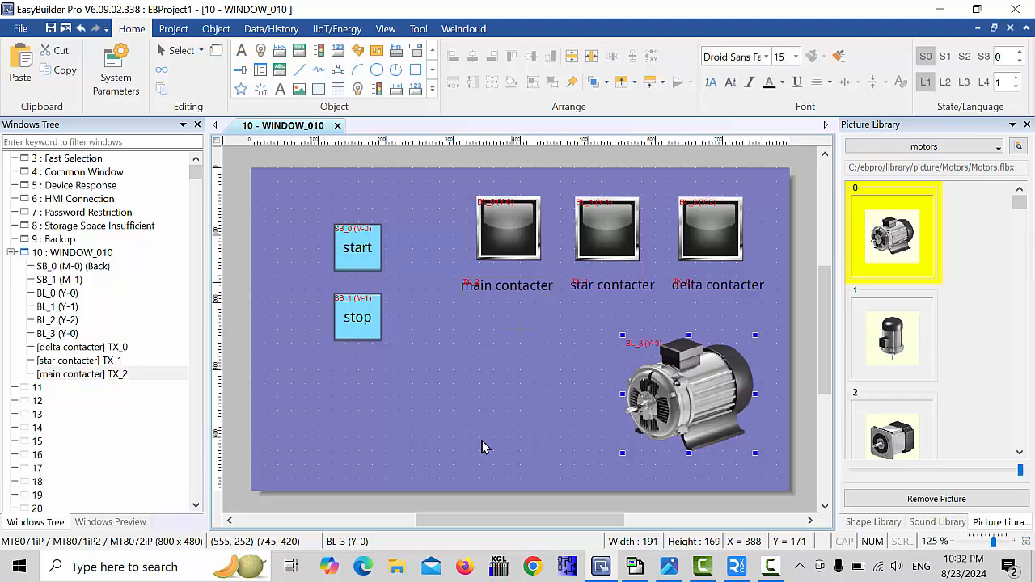
pyautogui.click(525, 347)
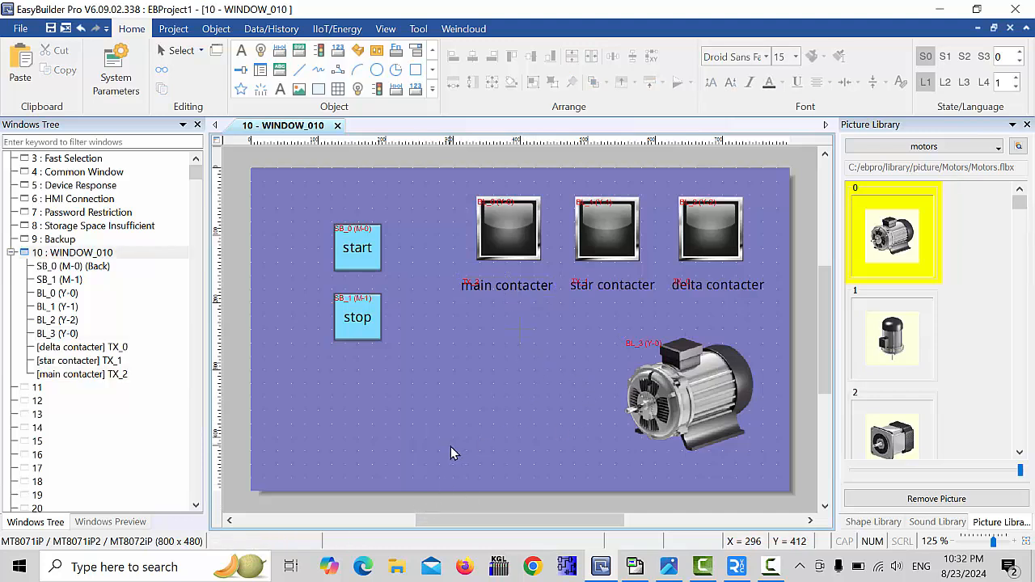
pyautogui.hotkey('ctrl', 'v')
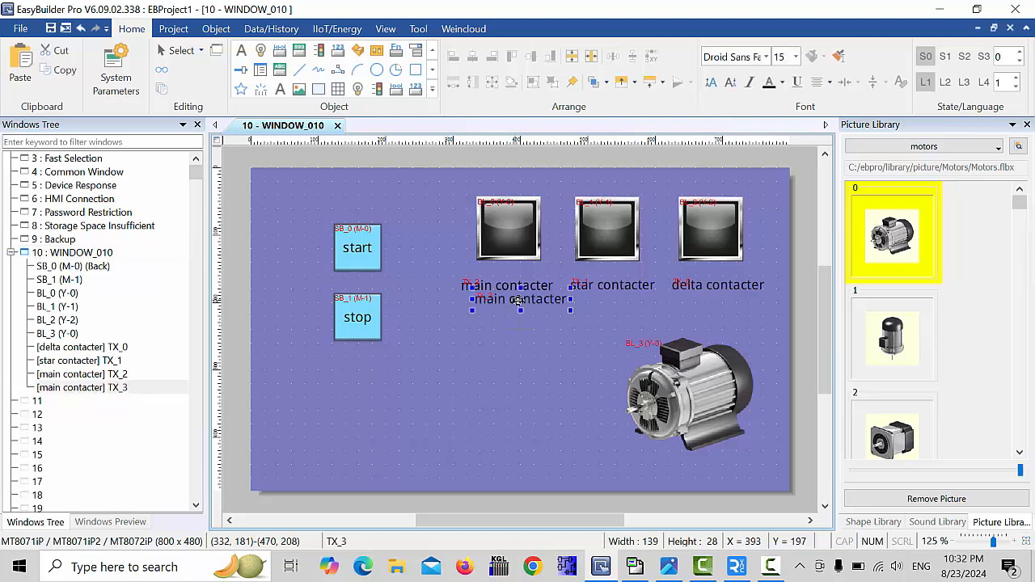
pyautogui.click(707, 327)
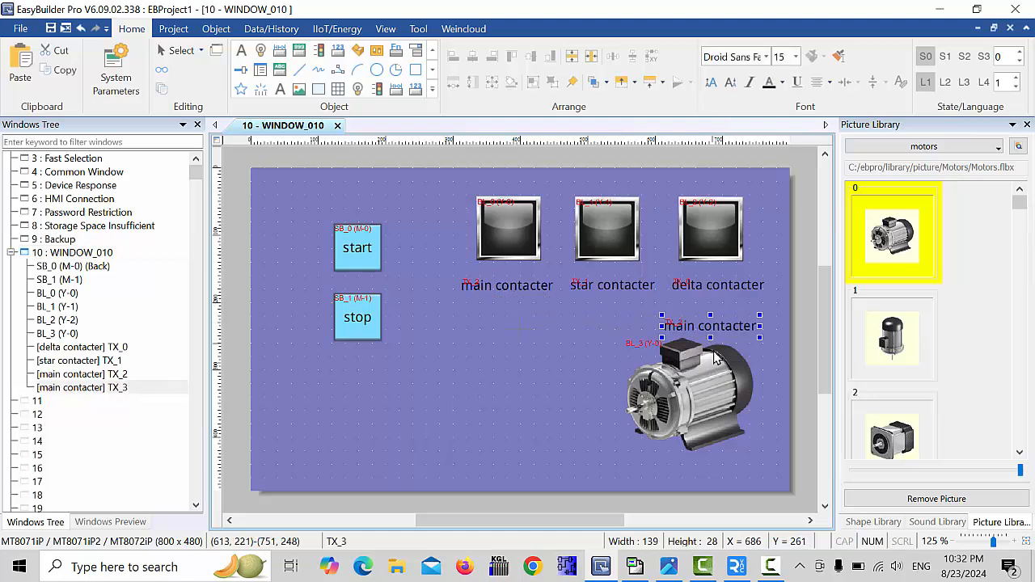
pyautogui.moveTo(708, 326); pyautogui.dragTo(697, 468)
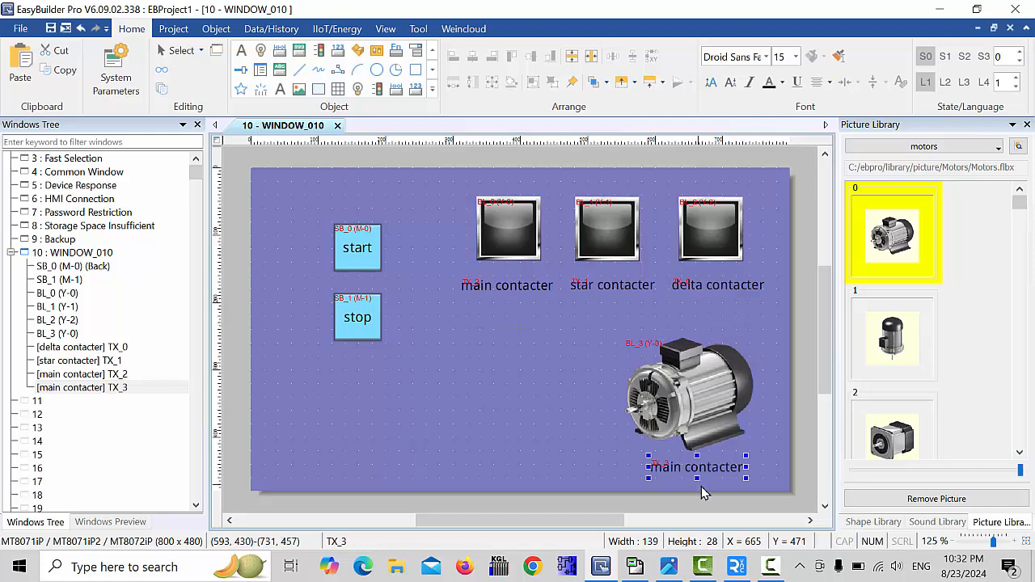
# - Change the text of the label beneath the motor to "main motor" and center it under the motor at about X 609, Y 429
pyautogui.doubleClick(697, 468)
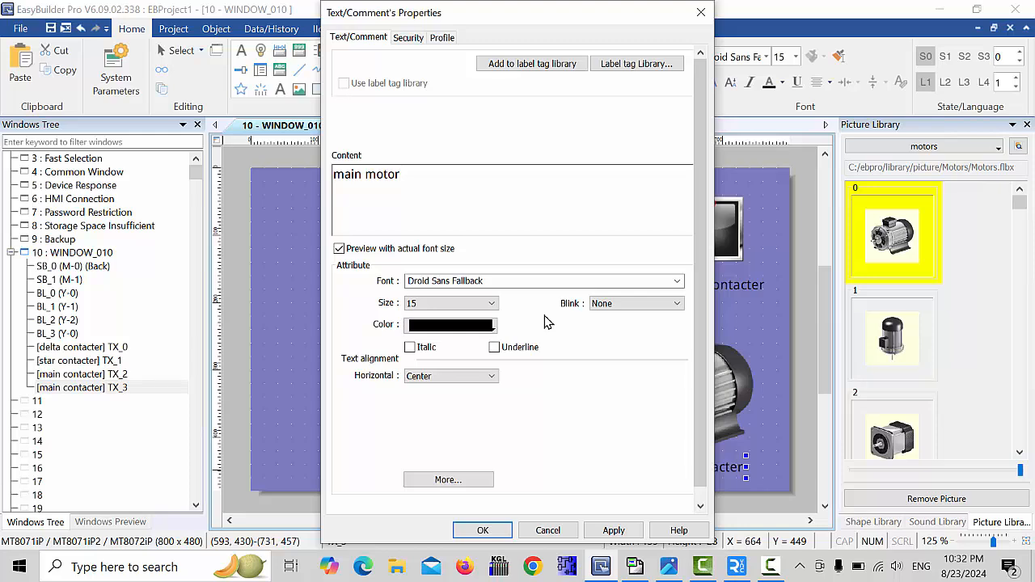
pyautogui.click(482, 529)
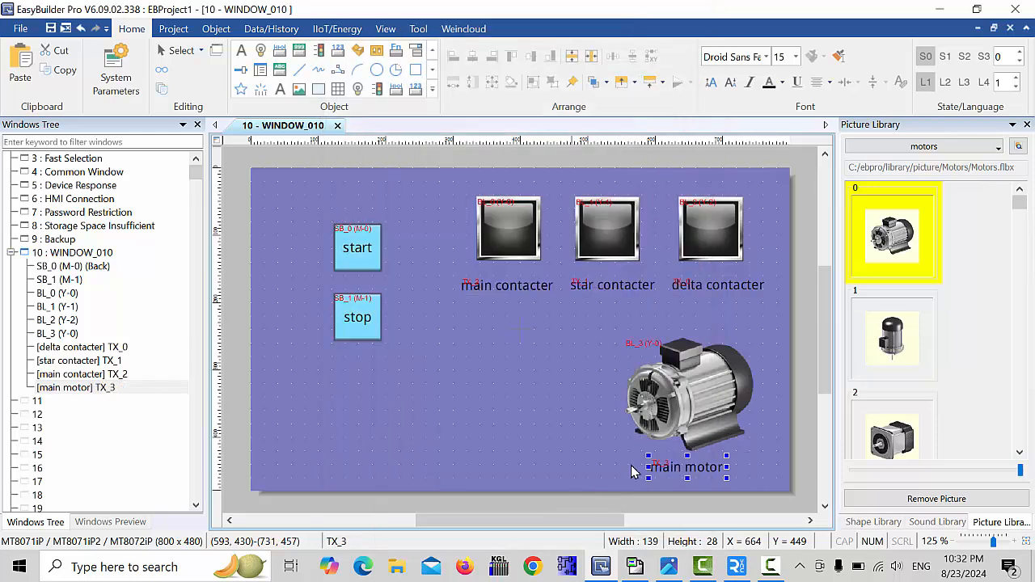
pyautogui.moveTo(691, 473); pyautogui.dragTo(701, 473)
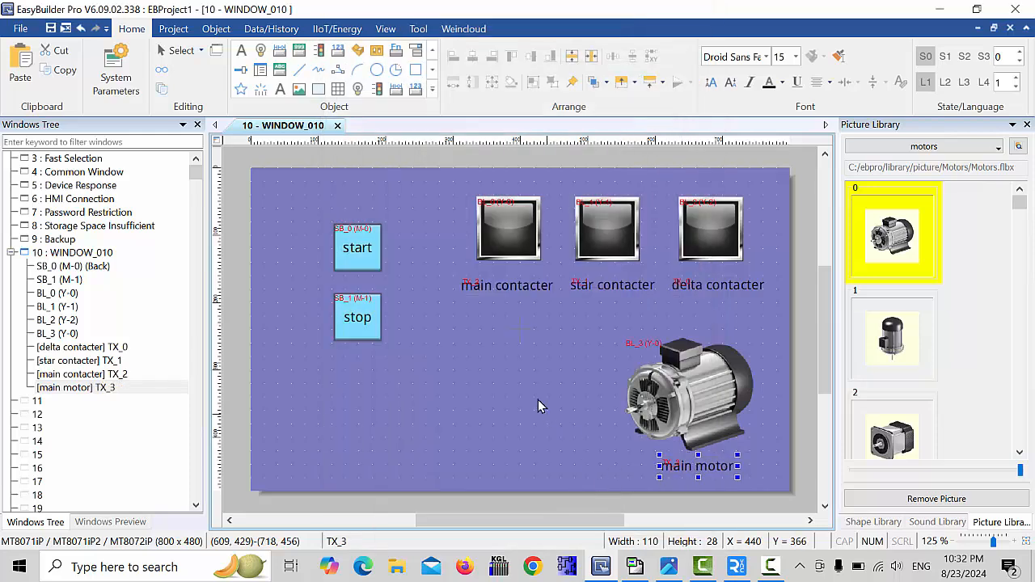
pyautogui.click(521, 349)
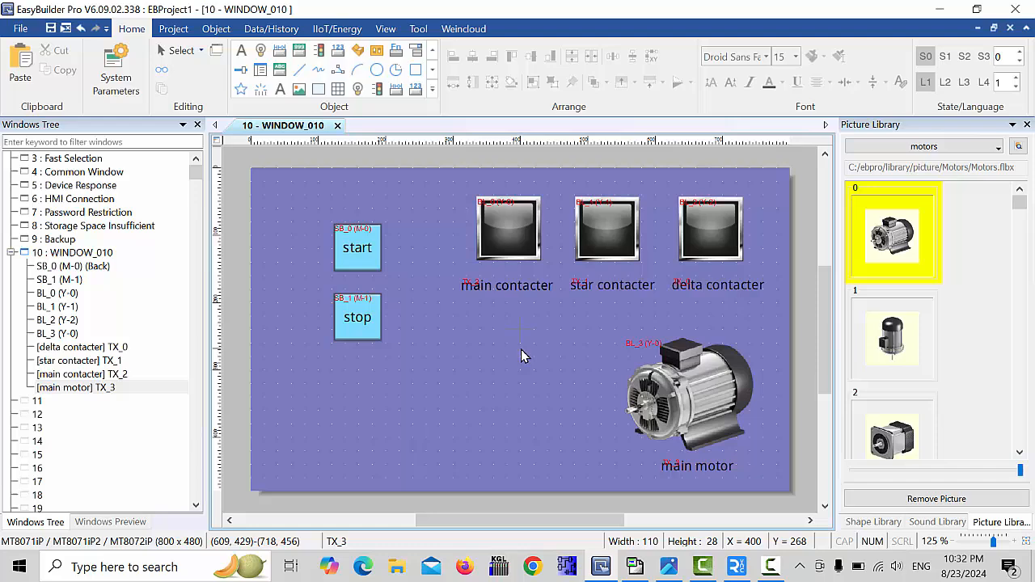
# - Add a numeric input object with read/write address D 0 and place it under the "main contacter" label at about X 335, Y 211
pyautogui.click(297, 51)
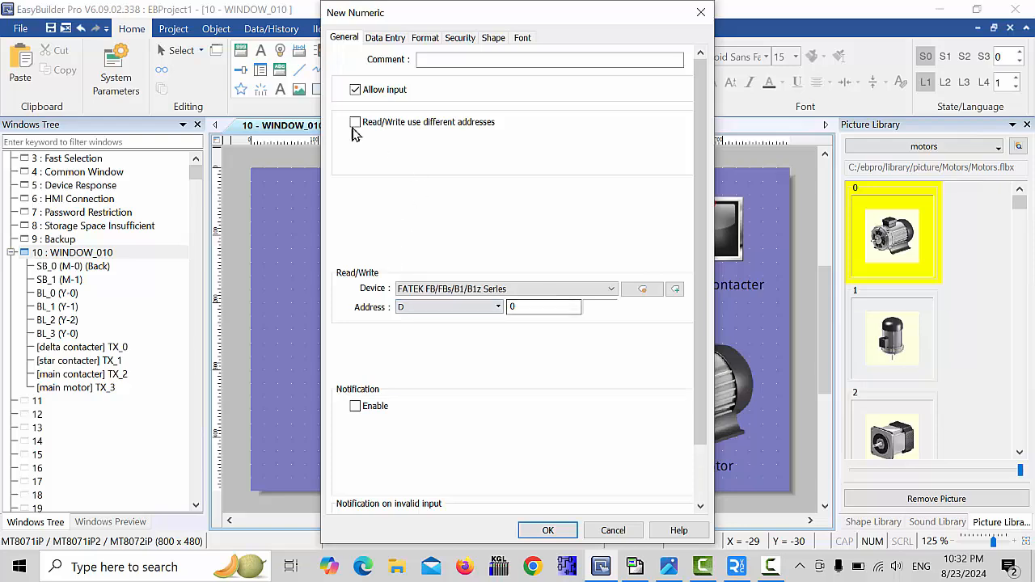
pyautogui.click(547, 529)
pyautogui.click(483, 332)
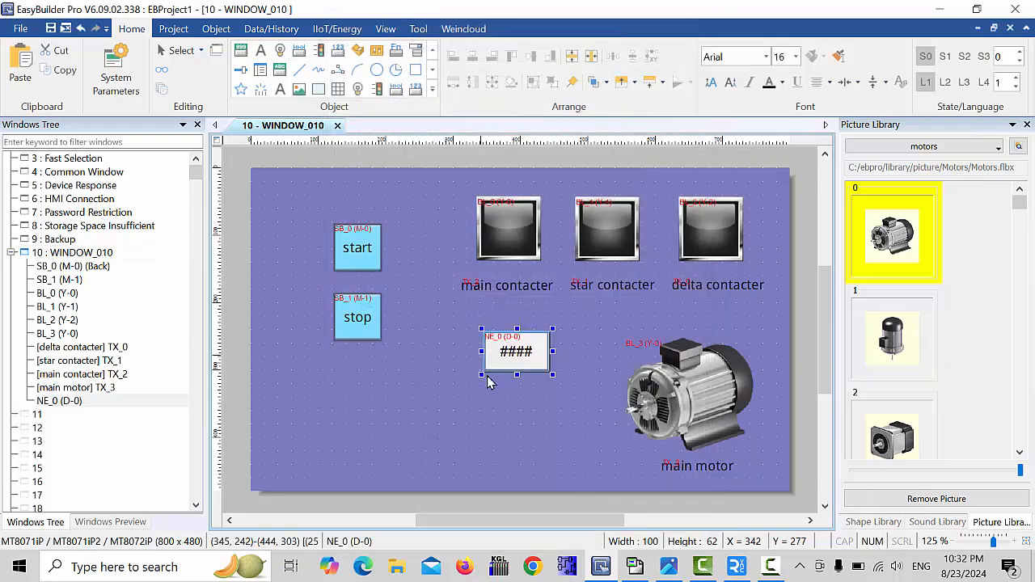
pyautogui.moveTo(505, 338); pyautogui.dragTo(499, 317)
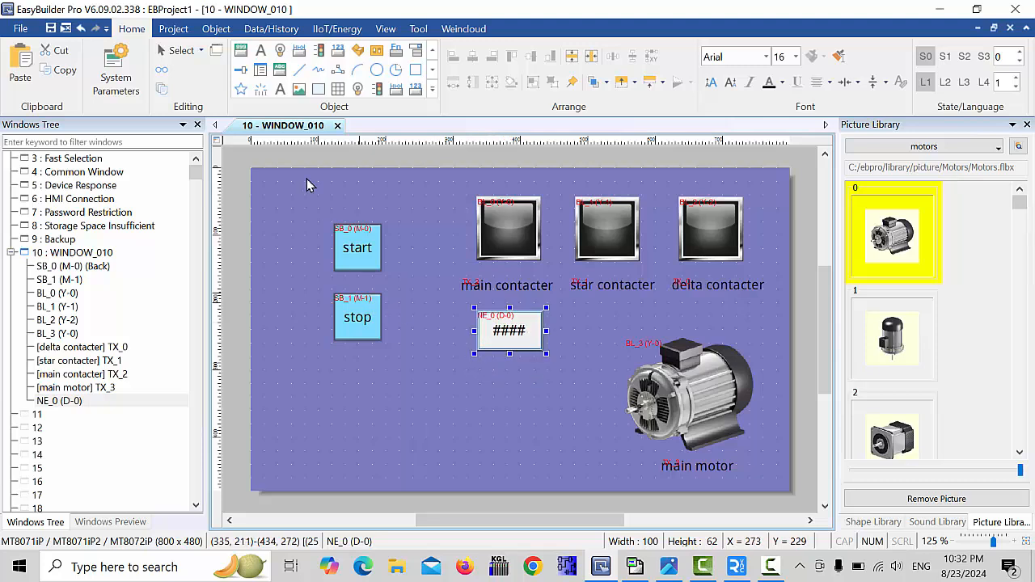
# - Switch to WinProLadder to check the preset register of timer T0, and return to EasyBuilder Pro to the numeric object
pyautogui.click(646, 575)
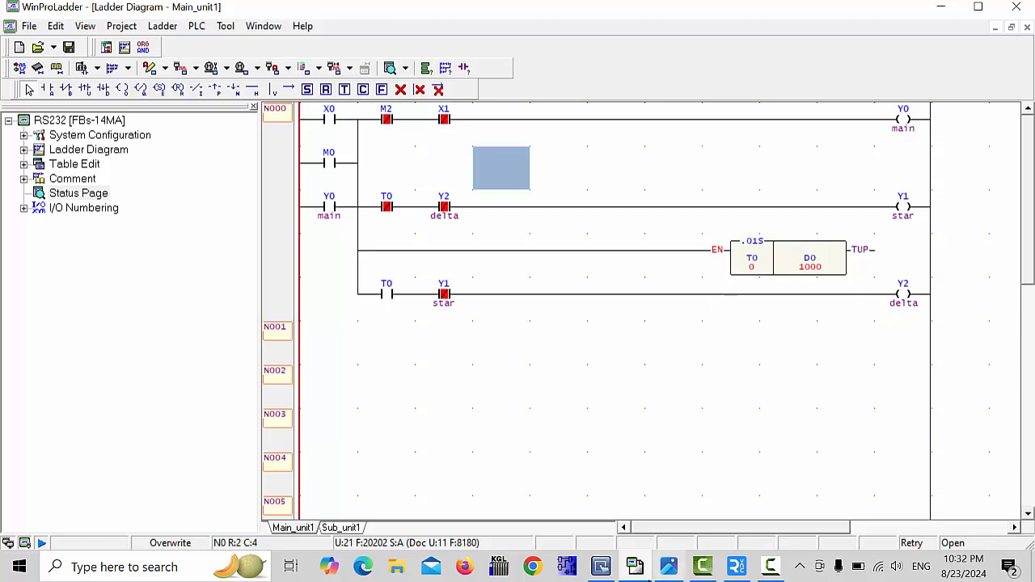
pyautogui.moveTo(811, 260)
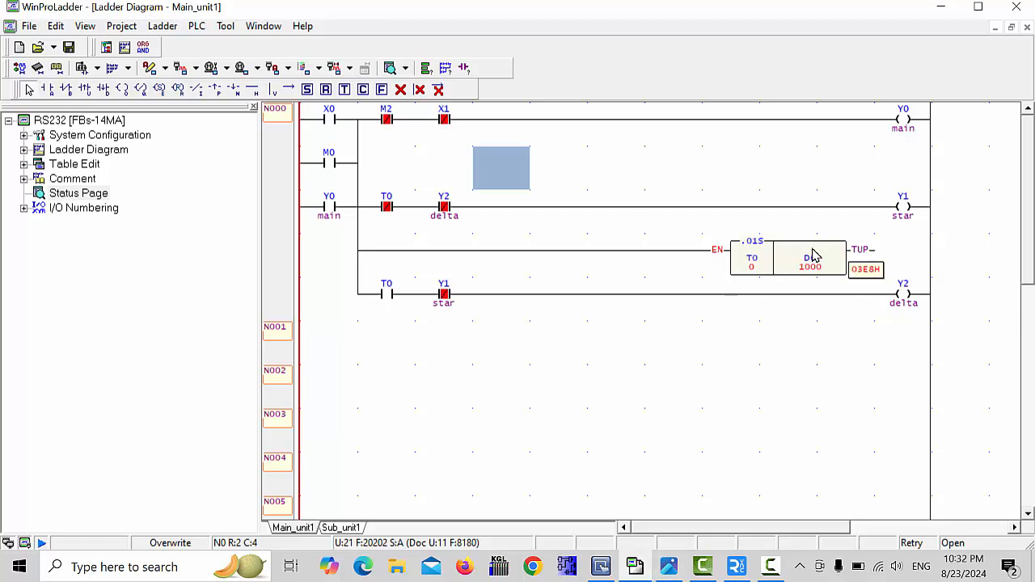
pyautogui.click(618, 570)
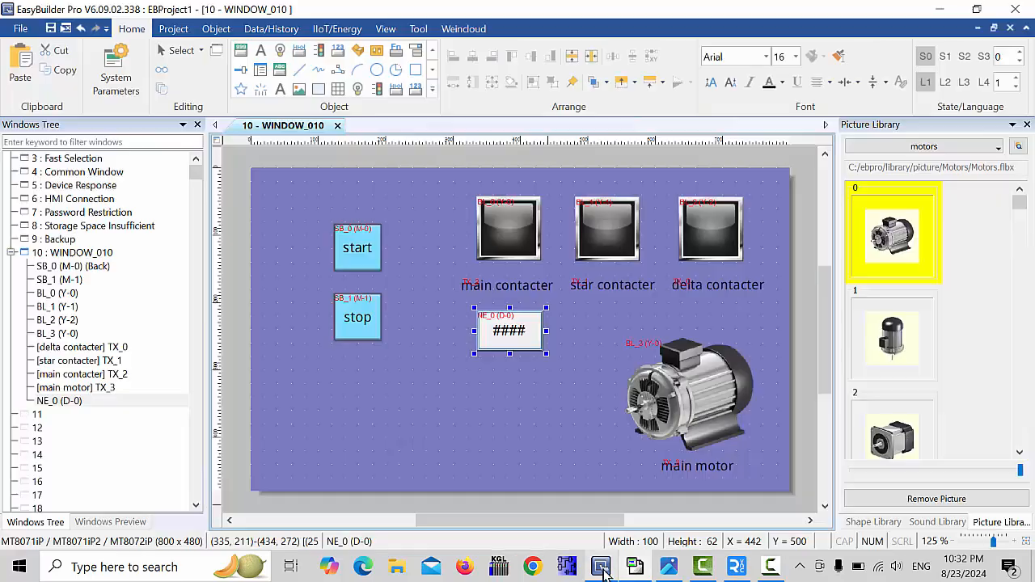
pyautogui.click(514, 334)
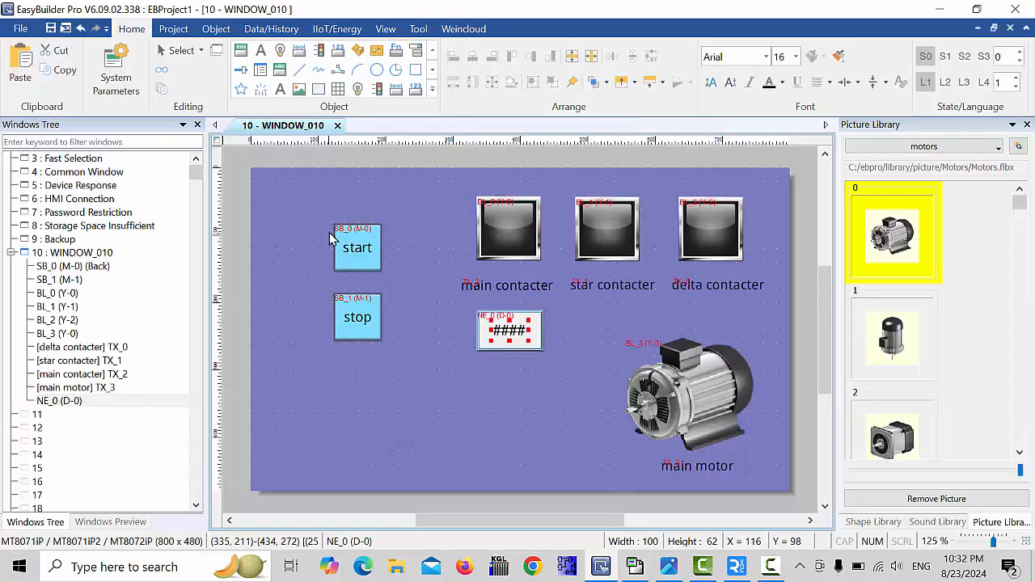
# - Add the text "Control for star delta" in size 30 and place it below the stop button at about X 118, Y 346
pyautogui.click(280, 90)
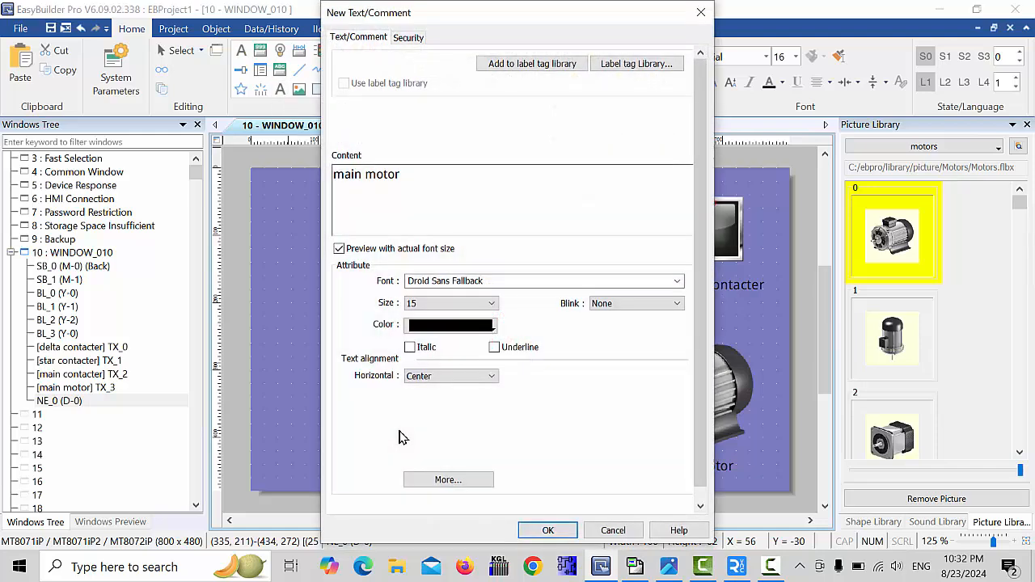
pyautogui.moveTo(407, 175); pyautogui.dragTo(113, 374)
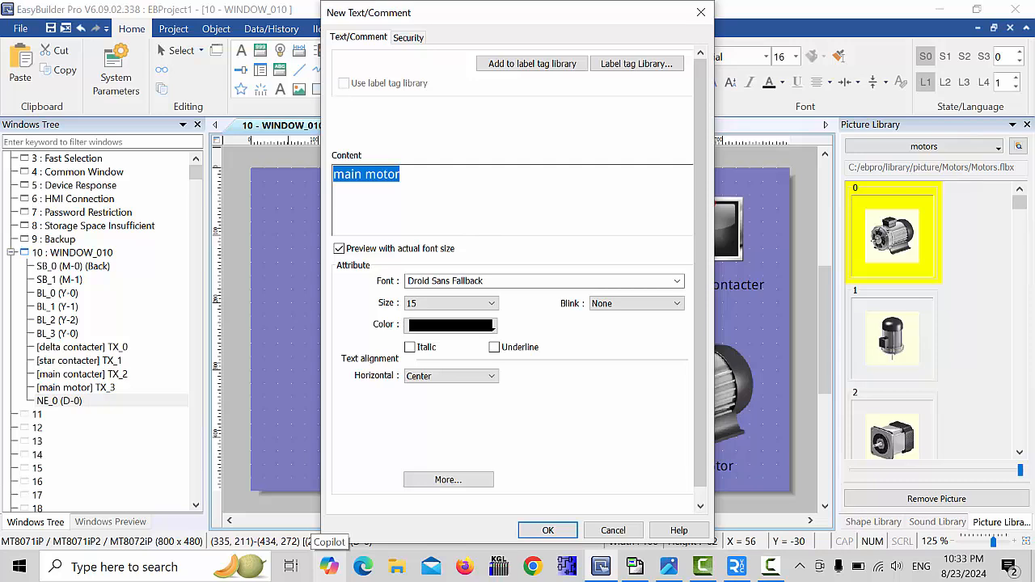
pyautogui.write('c')
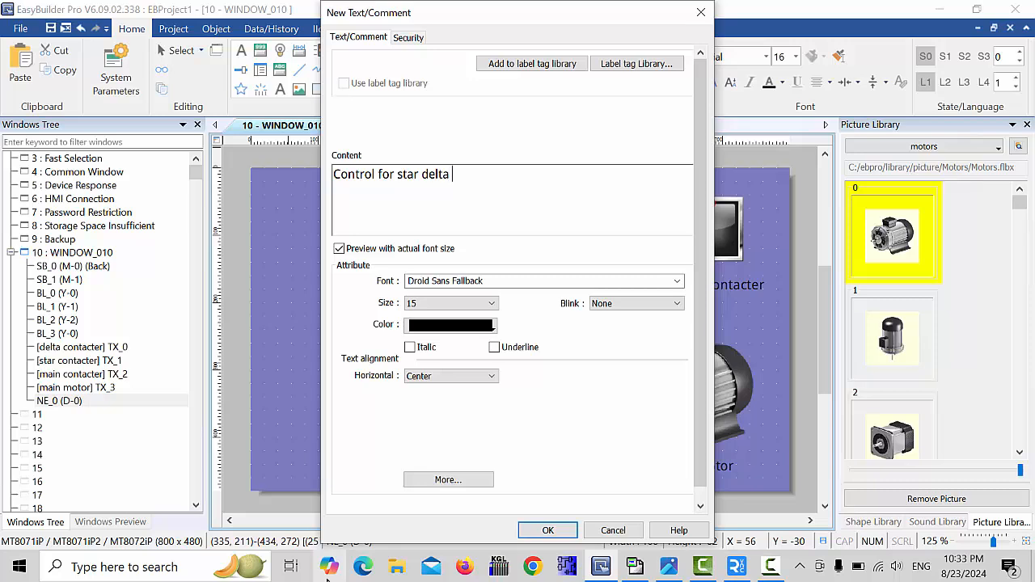
pyautogui.click(469, 304)
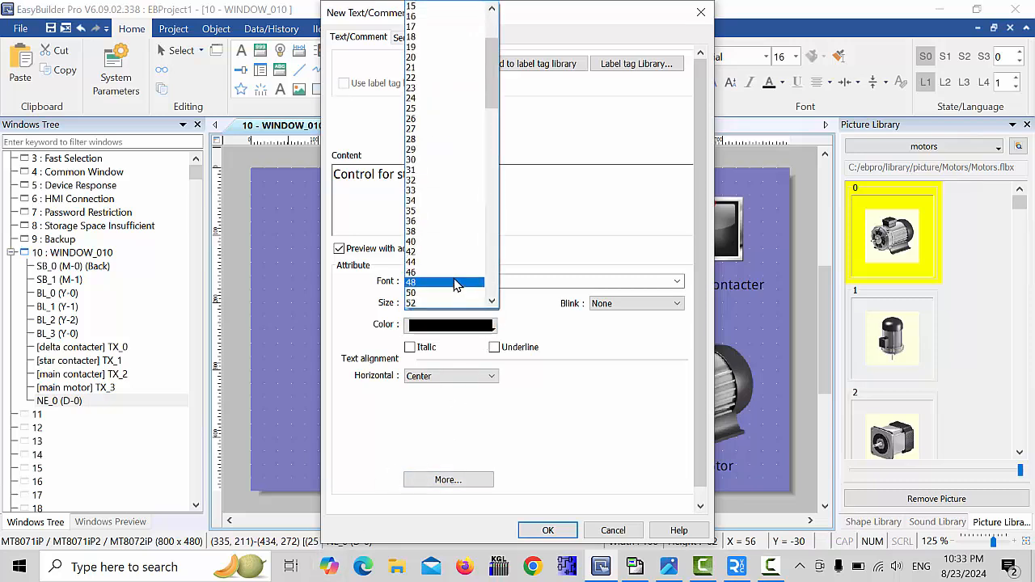
pyautogui.click(449, 160)
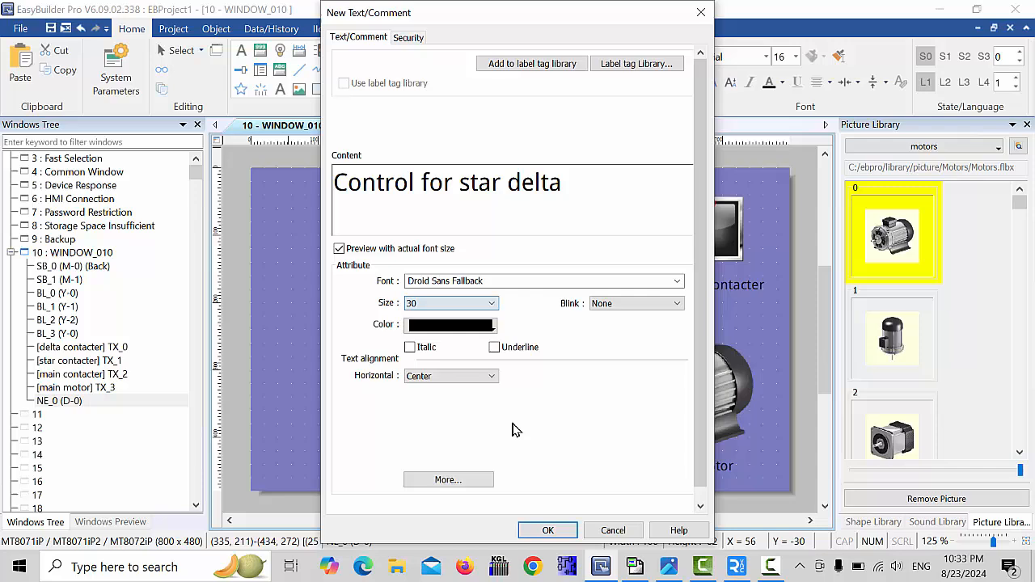
pyautogui.click(548, 530)
pyautogui.click(330, 405)
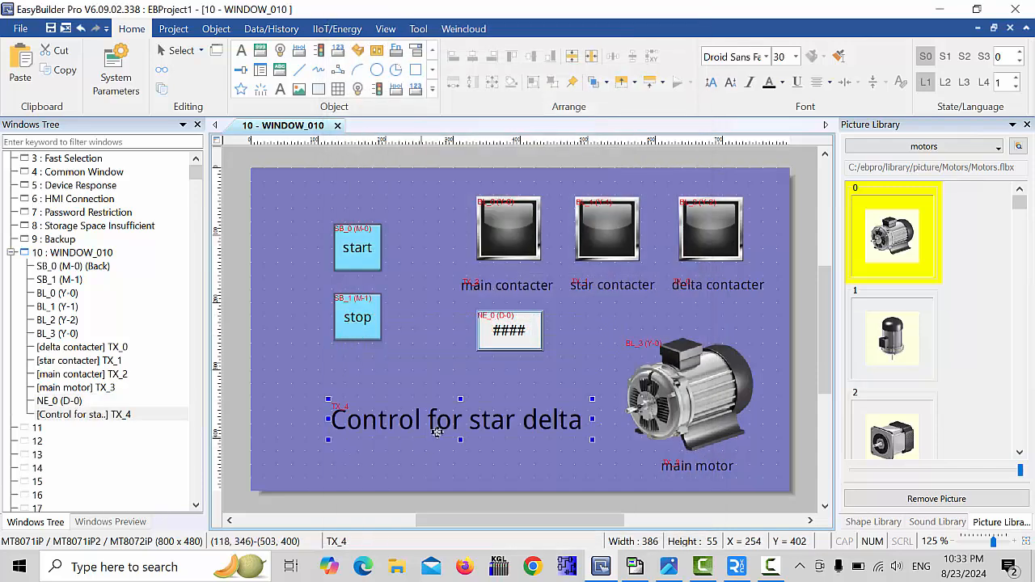
# - Move the "Control for star delta" title to about X 84, Y 315, beneath the stop button
pyautogui.moveTo(437, 430); pyautogui.dragTo(414, 409)
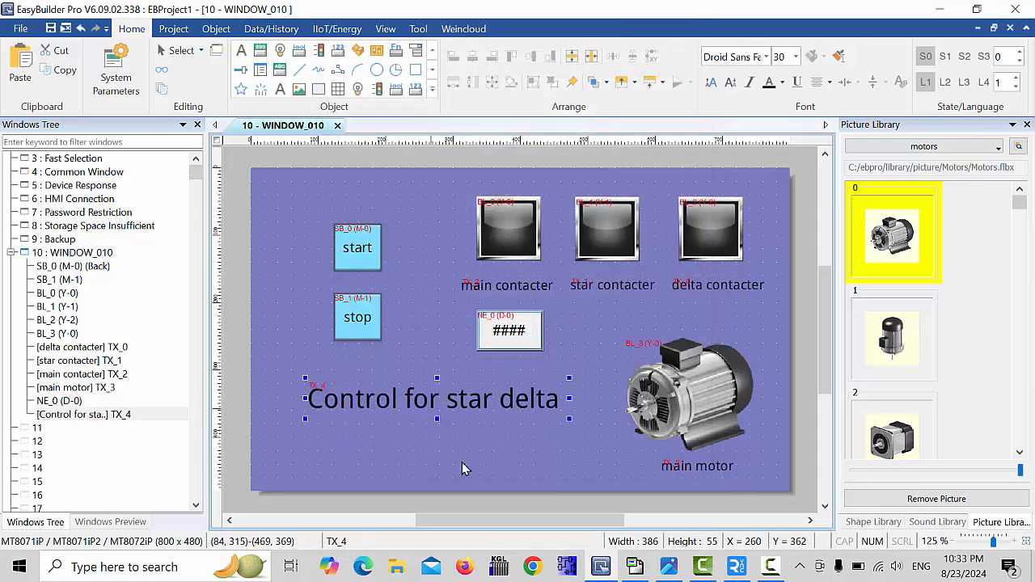
pyautogui.click(488, 469)
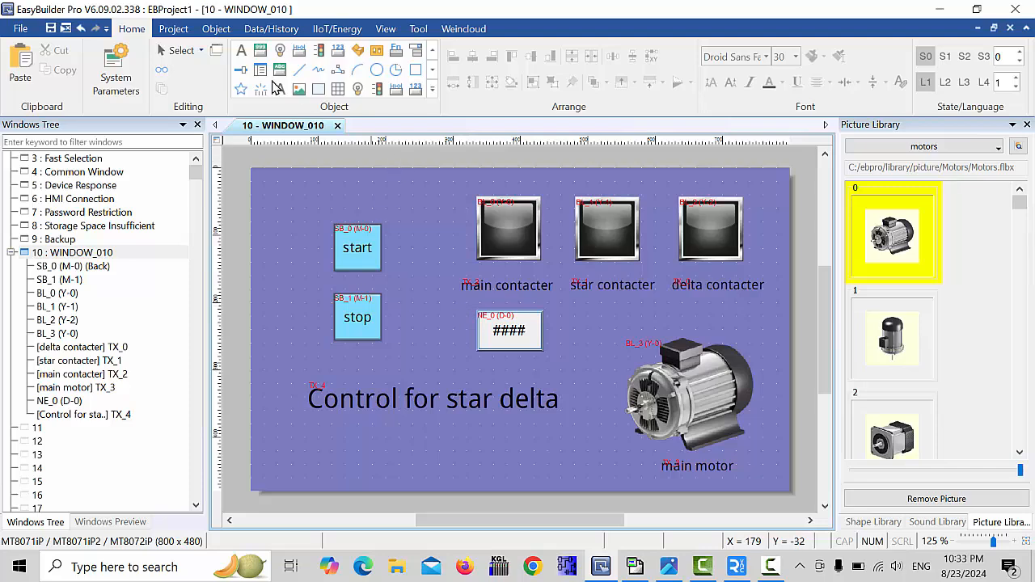
# - Download the finished screen project from the PC to the HMI and close the download window
pyautogui.click(185, 31)
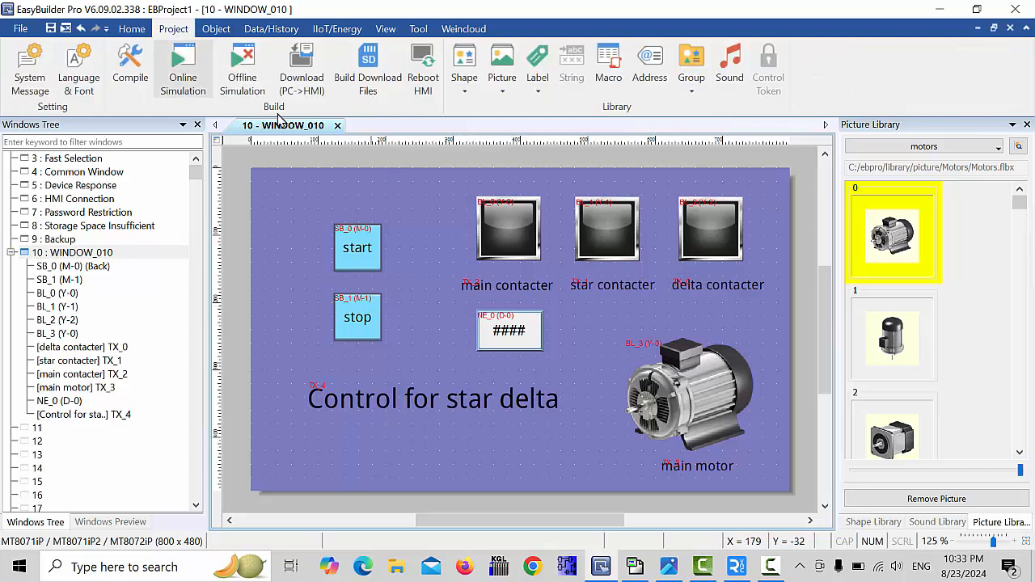
pyautogui.click(301, 78)
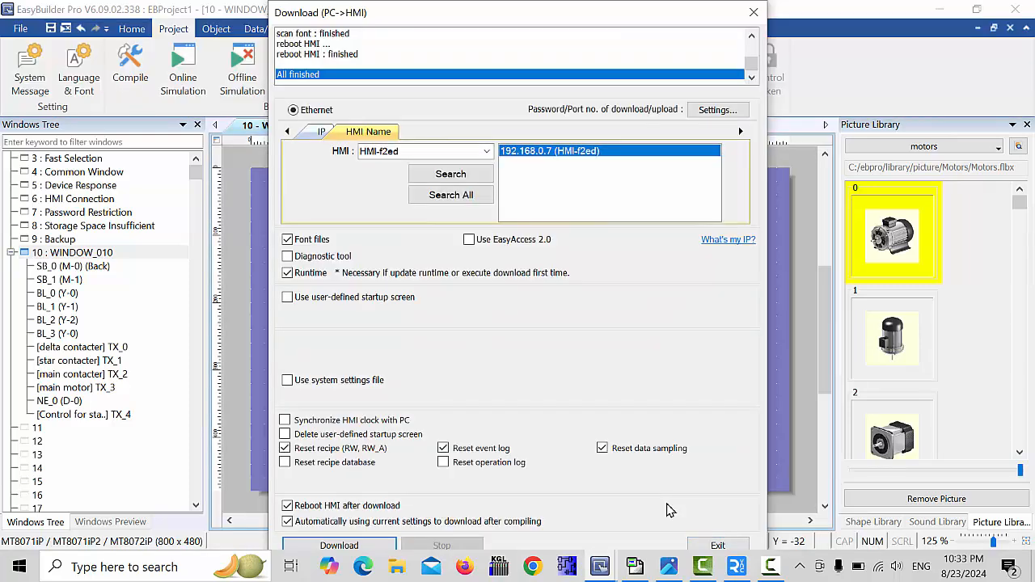
pyautogui.click(716, 546)
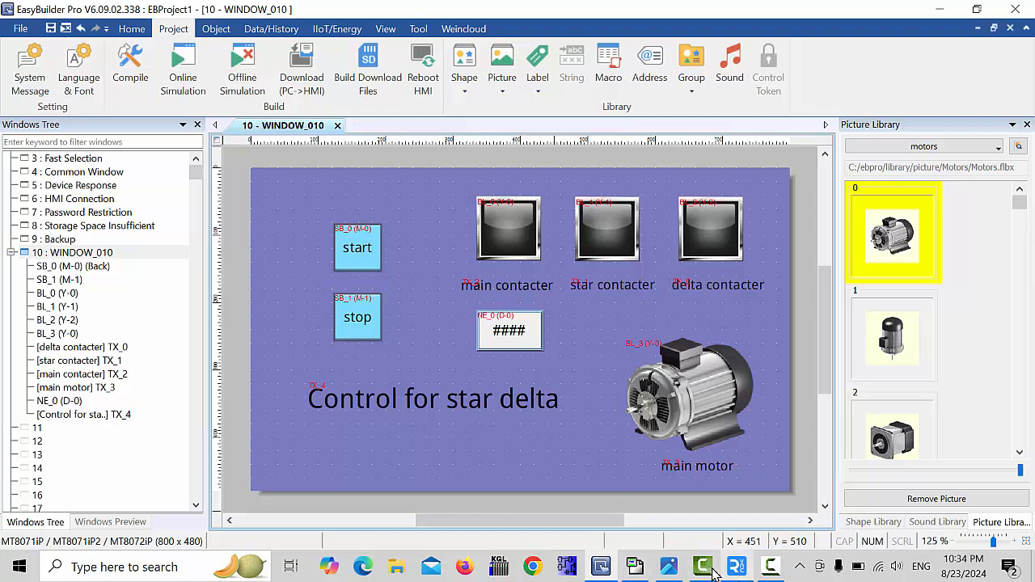
# - Switch to RealVNC Viewer and connect to HMI-F2ED, accepting the unencrypted connection and entering the VNC server password
pyautogui.moveTo(736, 571)
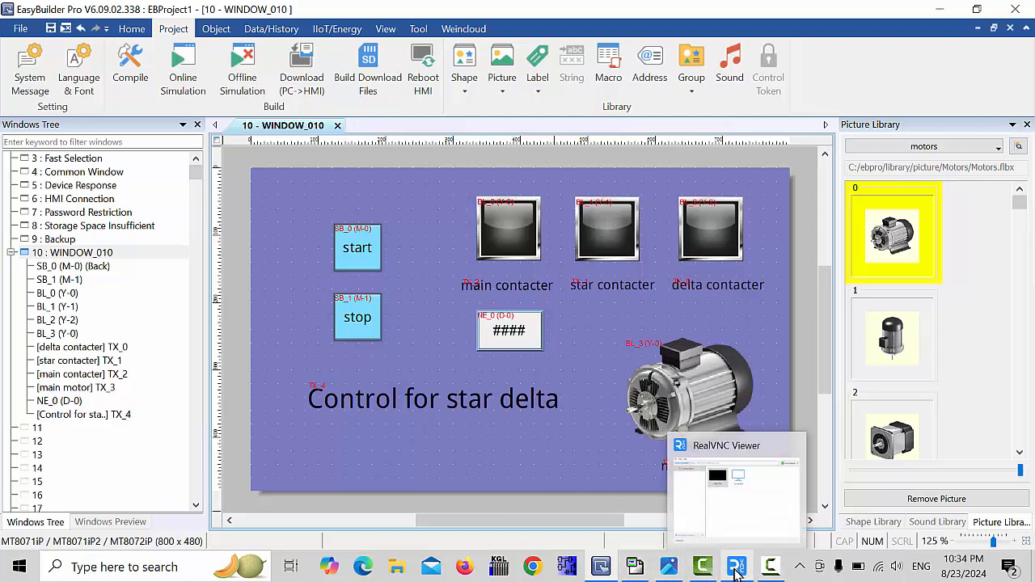
pyautogui.click(735, 571)
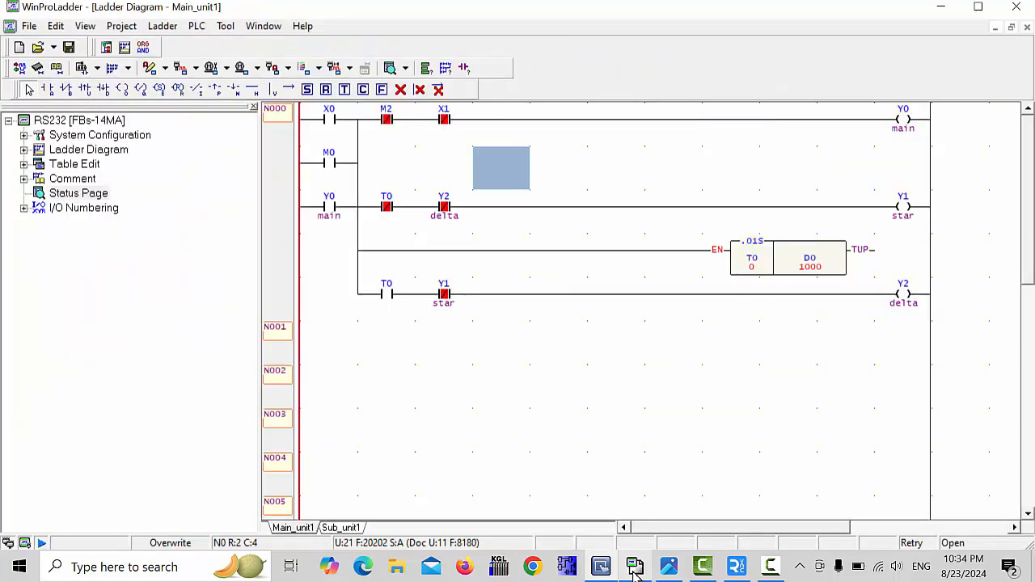
pyautogui.click(736, 571)
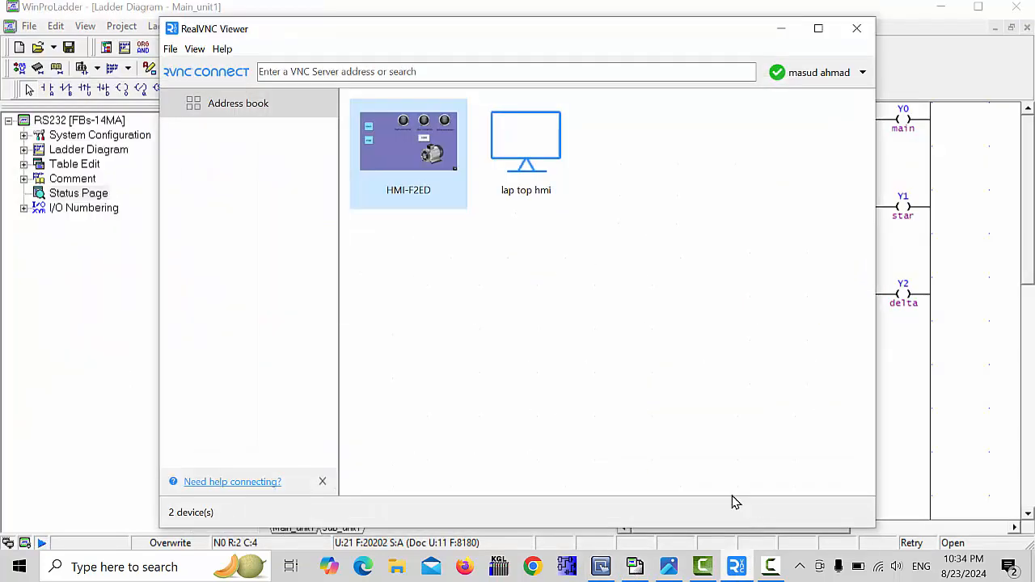
pyautogui.doubleClick(412, 171)
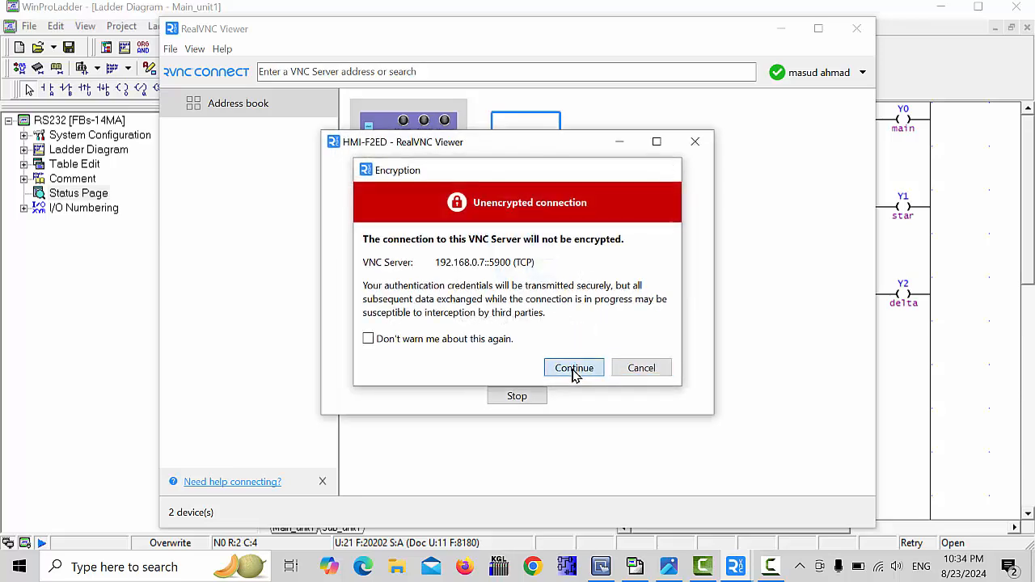
pyautogui.click(571, 370)
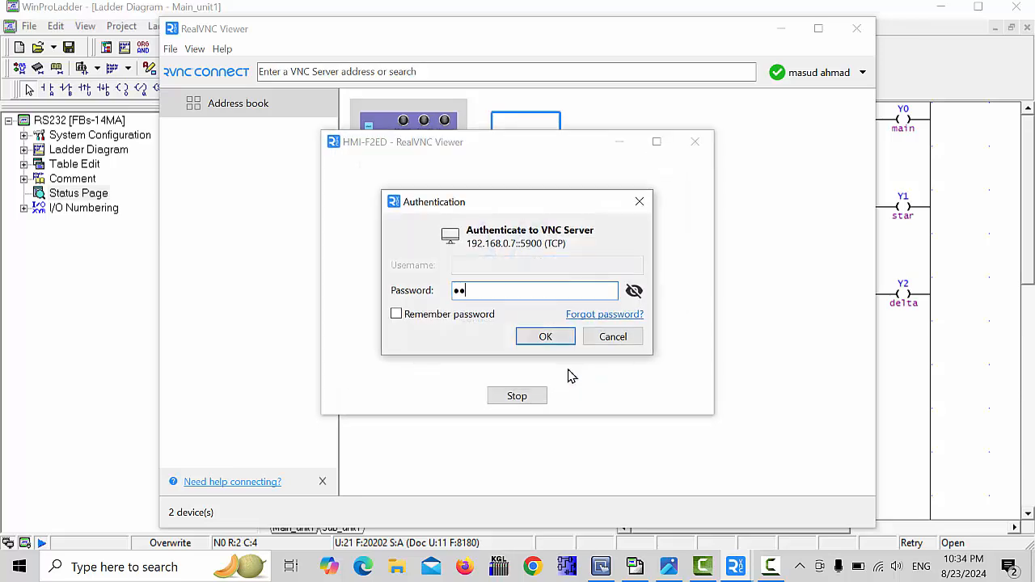
pyautogui.click(545, 336)
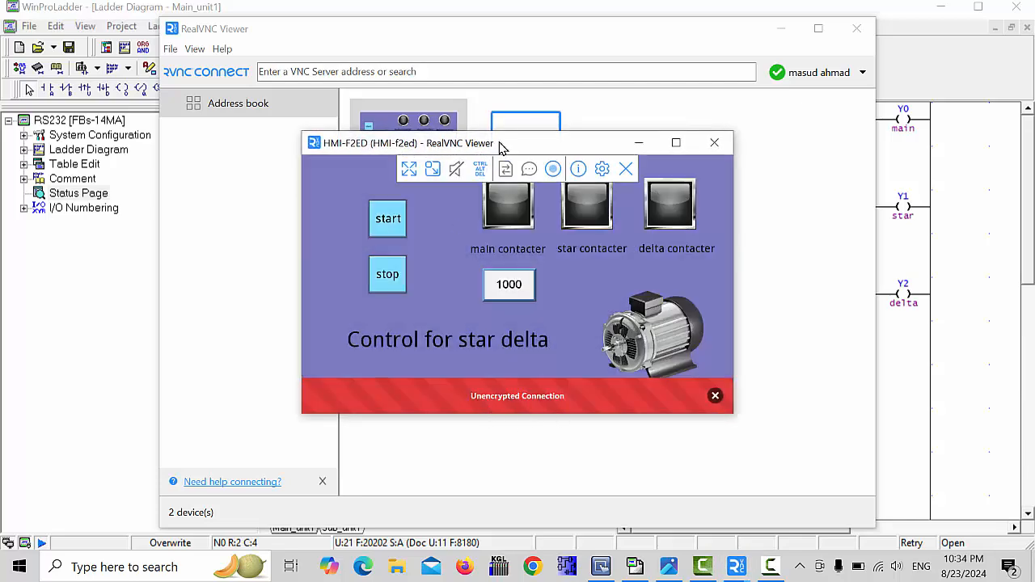
# - Minimize the RealVNC address book and move the HMI viewer window below the ladder rungs so both can be watched
pyautogui.click(782, 38)
pyautogui.click(782, 38)
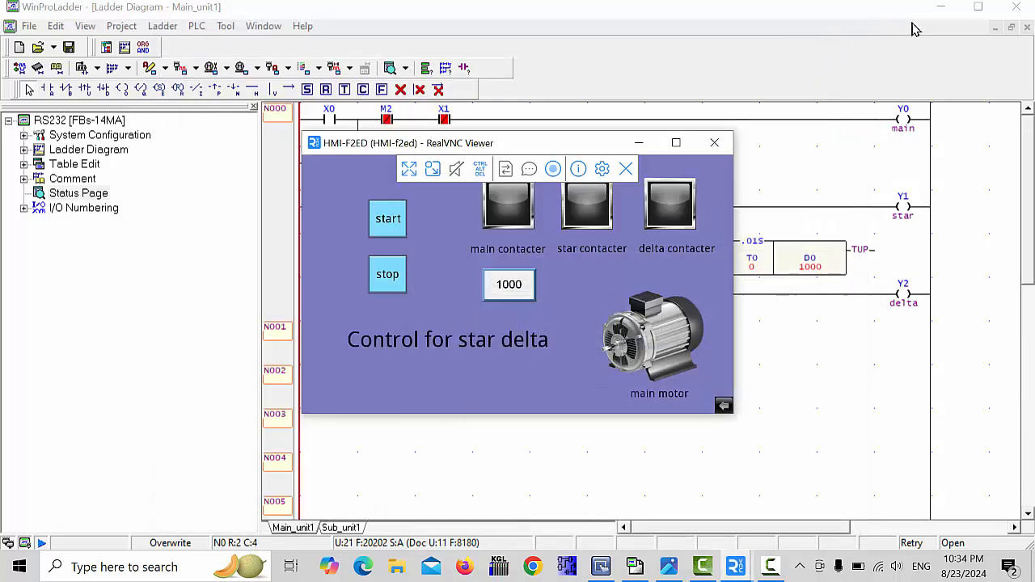
pyautogui.moveTo(506, 150); pyautogui.dragTo(567, 317)
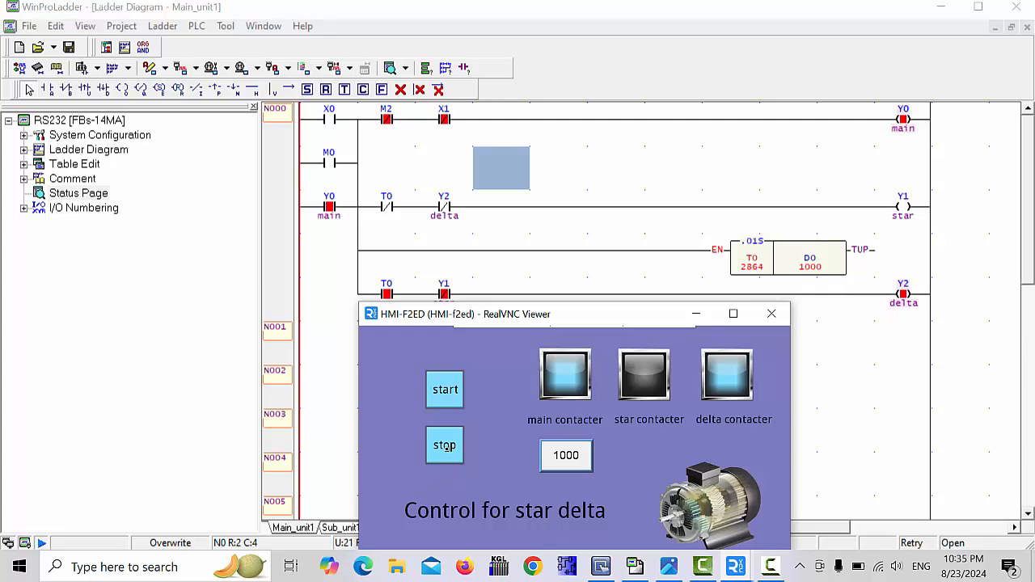
# - Try to stop the running motor with the HMI's stop button while watching the M2 contact in the ladder
pyautogui.click(446, 447)
pyautogui.click(446, 447)
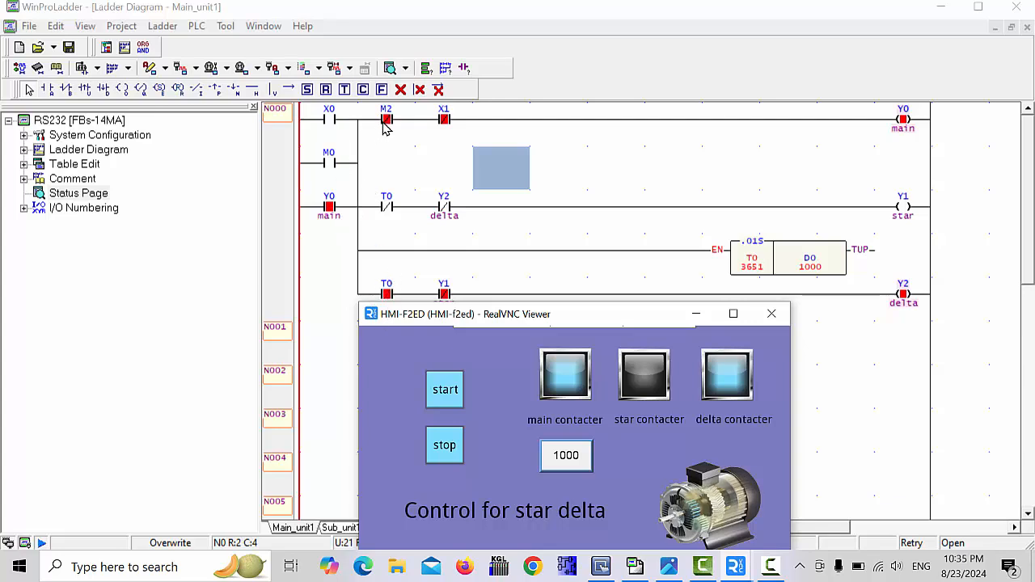
pyautogui.click(445, 455)
pyautogui.click(446, 455)
pyautogui.click(446, 455)
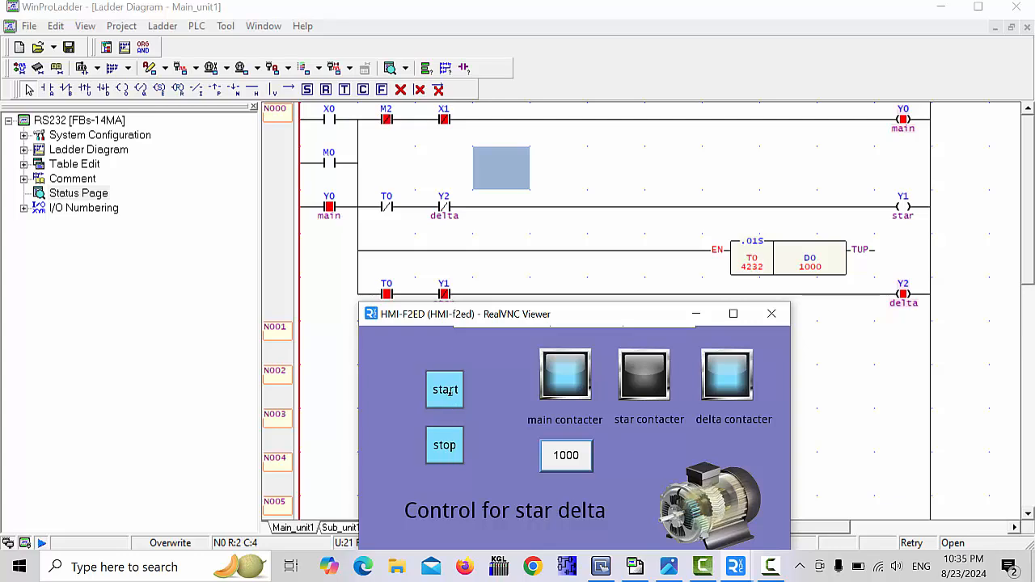
pyautogui.click(451, 456)
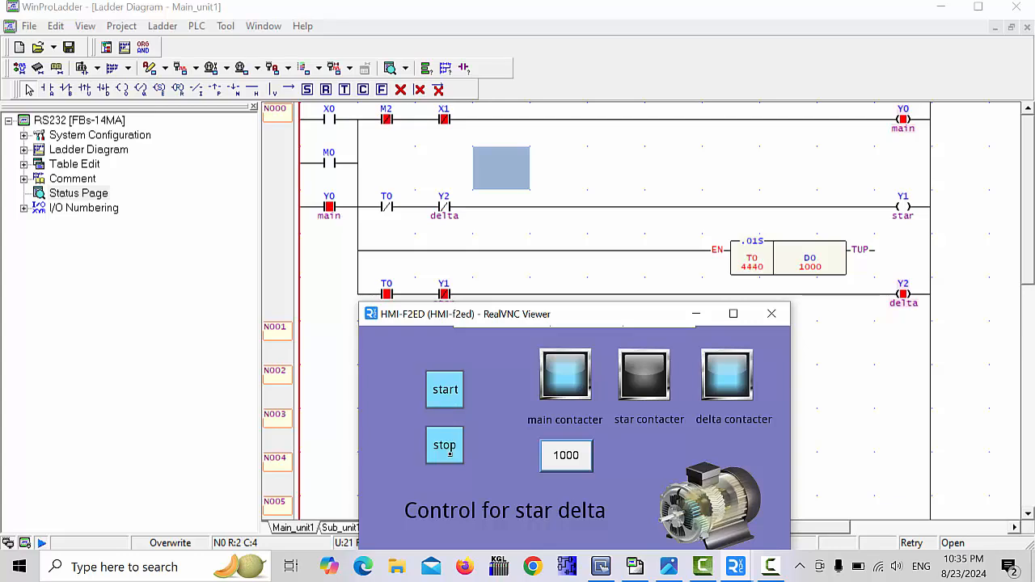
pyautogui.click(452, 456)
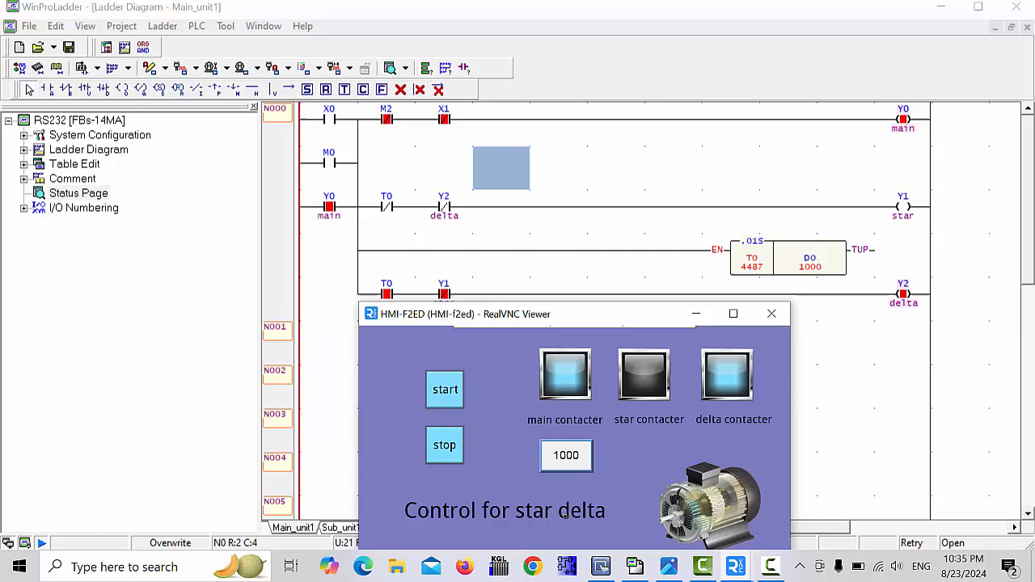
# - Switch to EasyBuilder Pro to check the stop button's bit address, and return to the ladder in WinProLadder
pyautogui.click(599, 566)
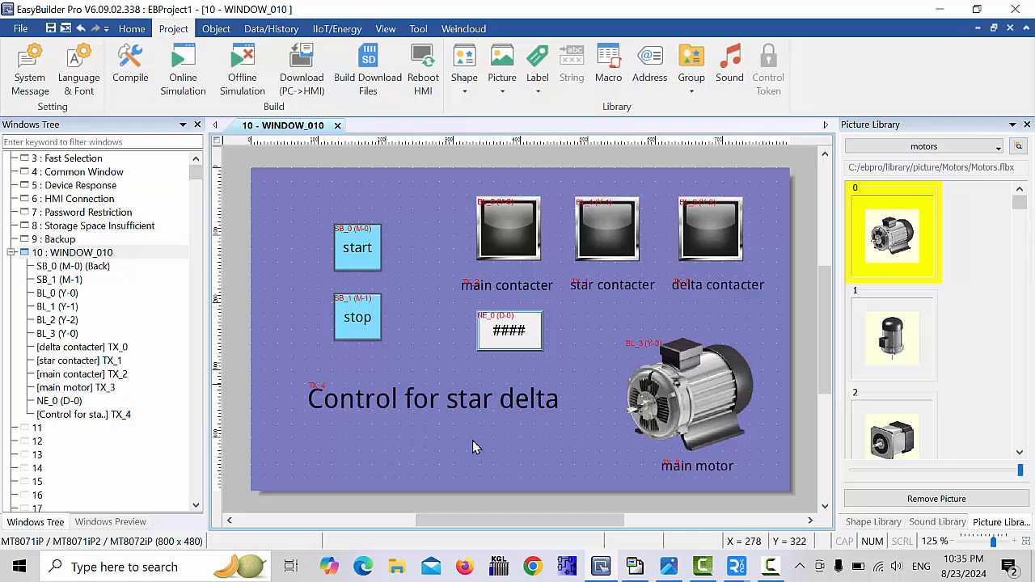
pyautogui.click(635, 566)
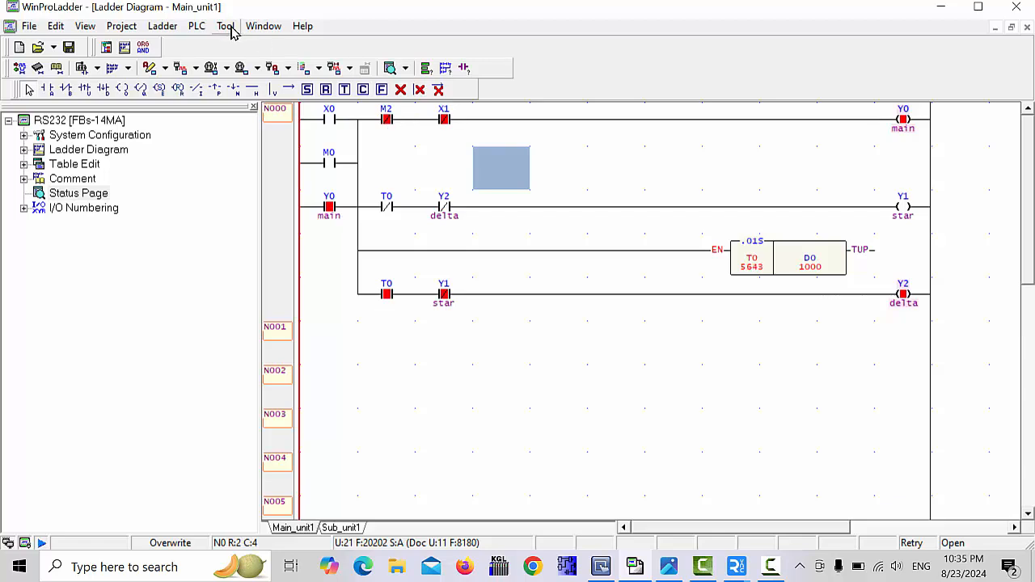
# - Stop the PLC and change the normally closed M2 contact in the first rung to M1
pyautogui.click(198, 27)
pyautogui.click(230, 62)
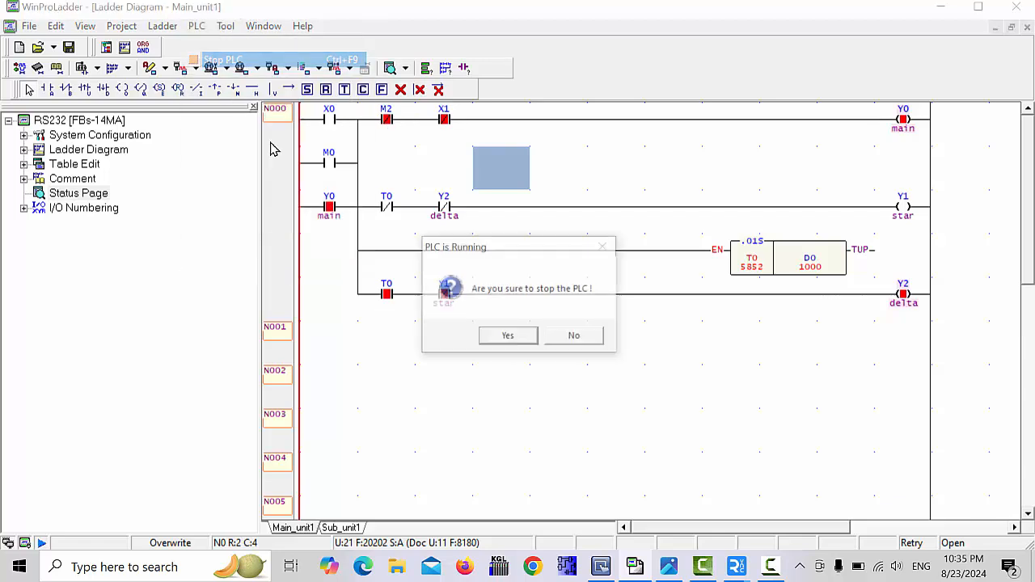
pyautogui.click(505, 337)
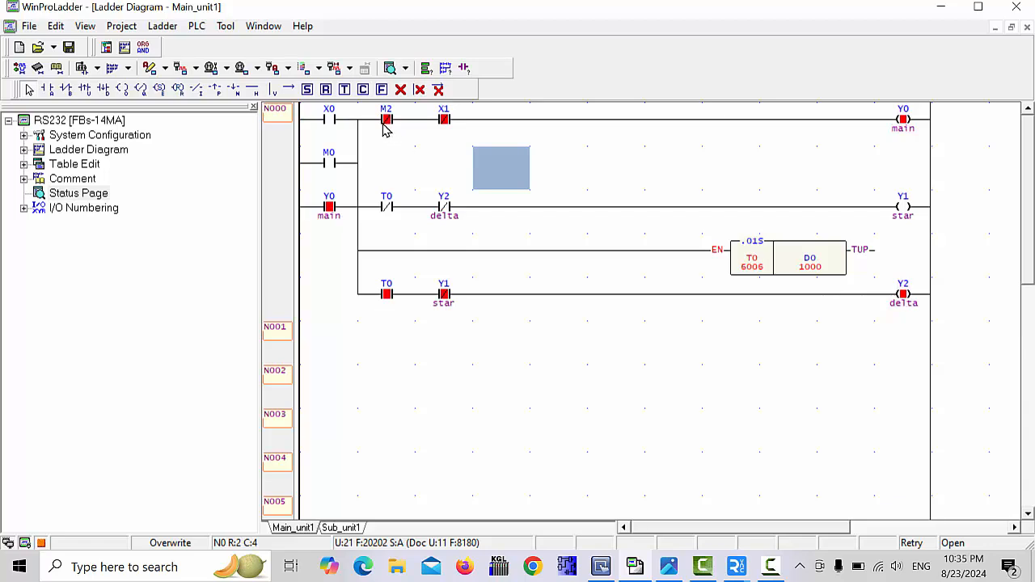
pyautogui.doubleClick(386, 122)
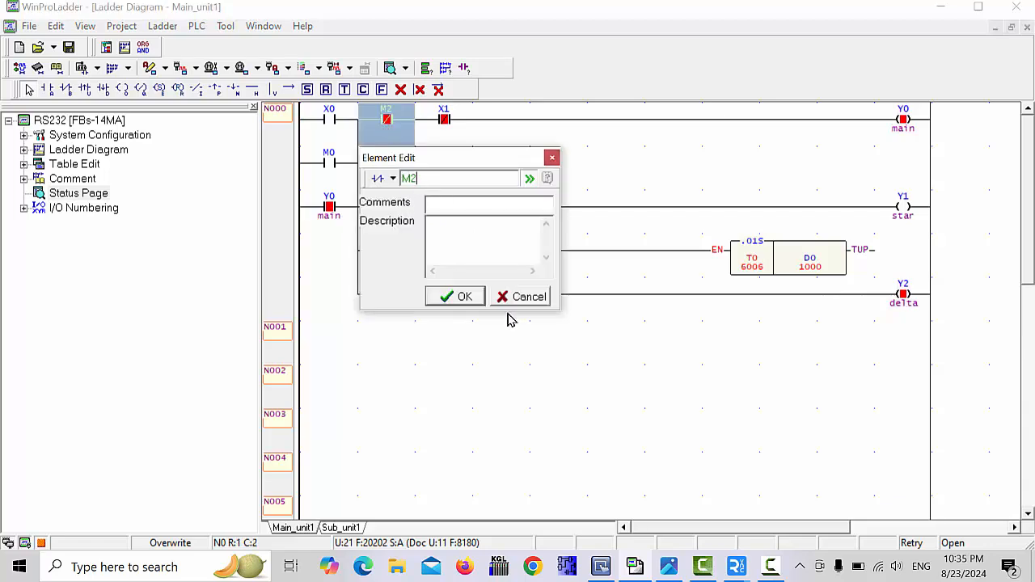
pyautogui.click(459, 297)
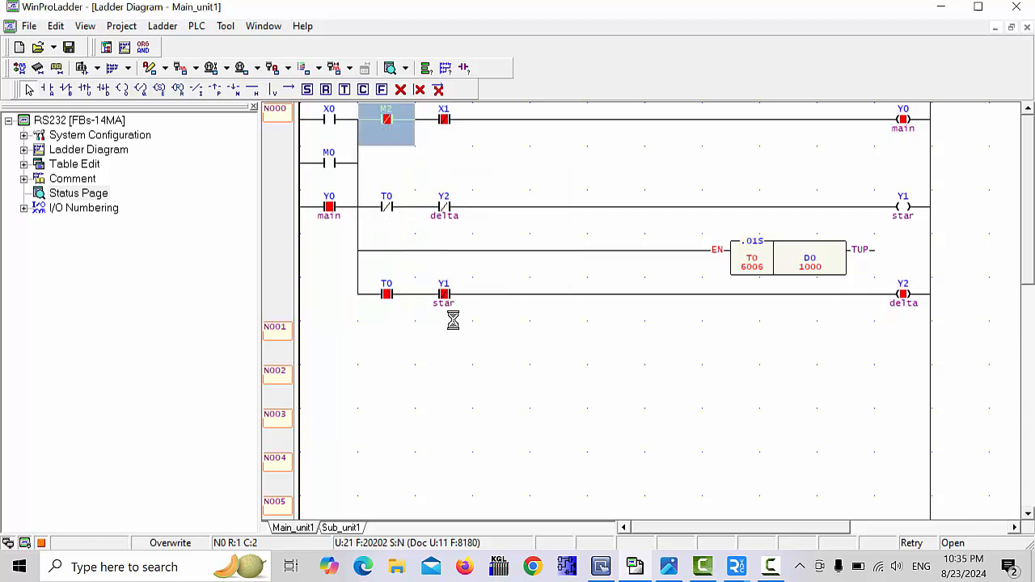
# - Set the PLC running again with the edited ladder and confirm the start
pyautogui.click(197, 27)
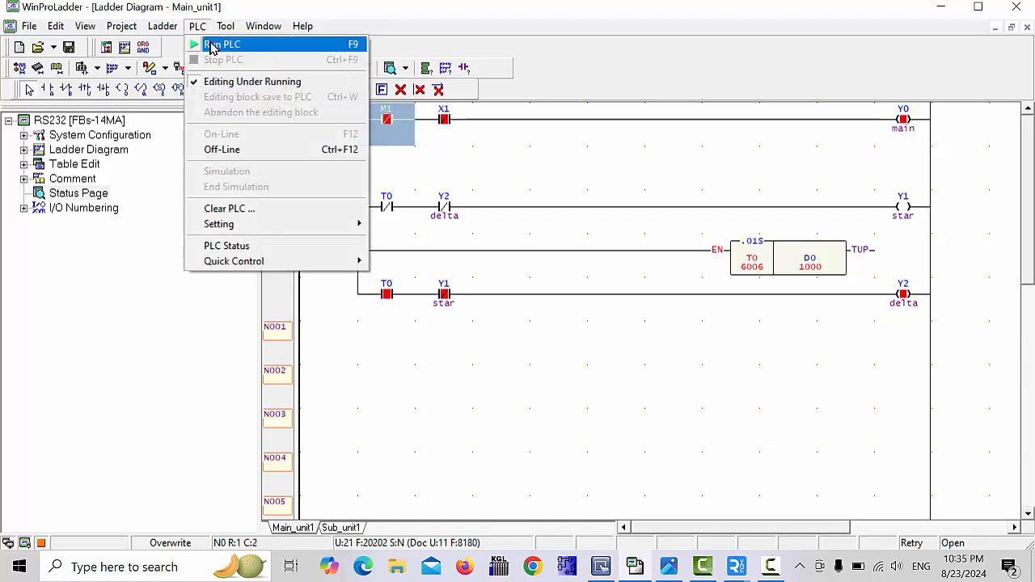
pyautogui.click(211, 45)
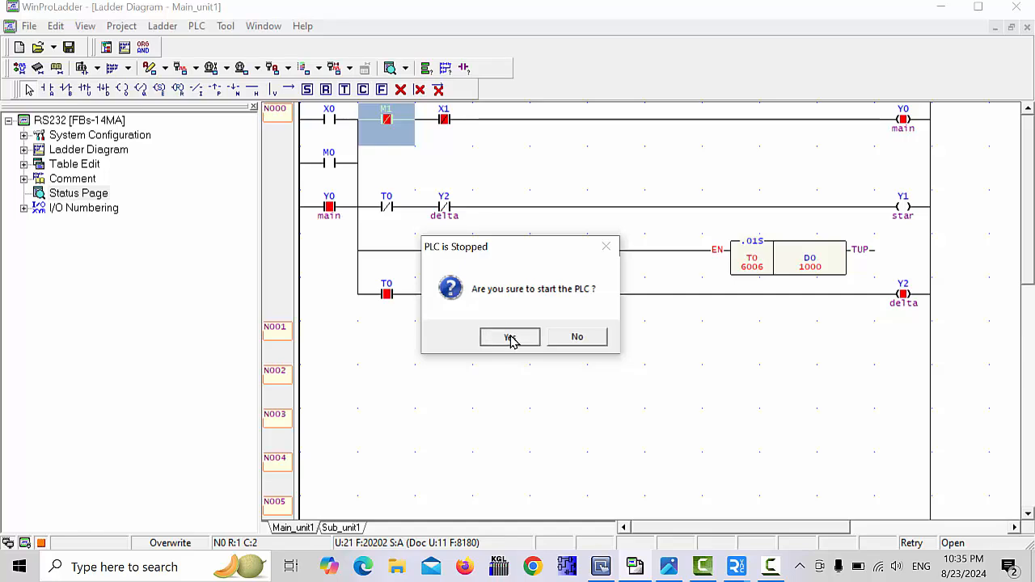
pyautogui.click(509, 337)
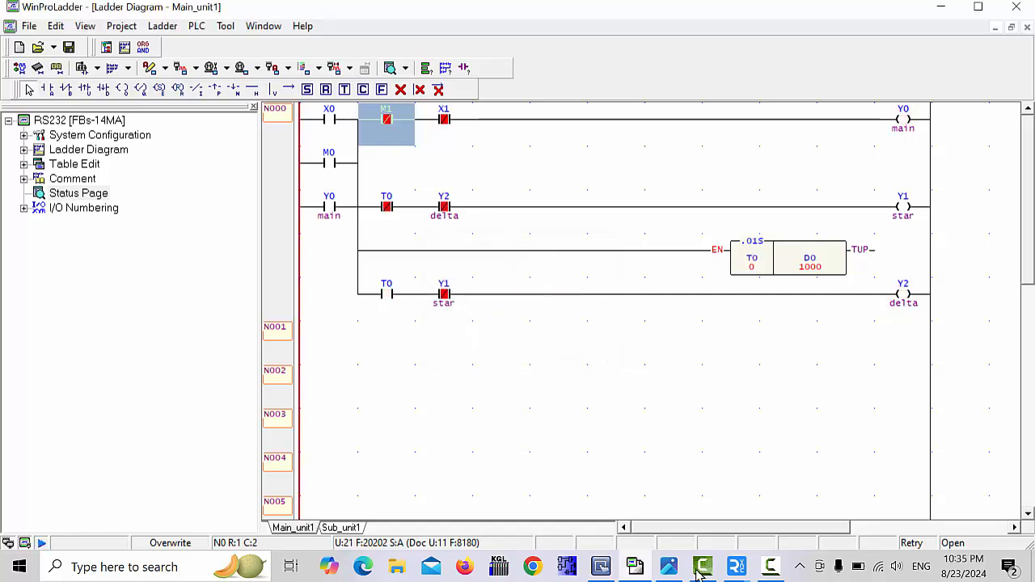
# - Bring back the HMI viewer in RealVNC and test starting the motor, letting it change over to delta, and stopping it
pyautogui.moveTo(737, 566)
pyautogui.click(785, 508)
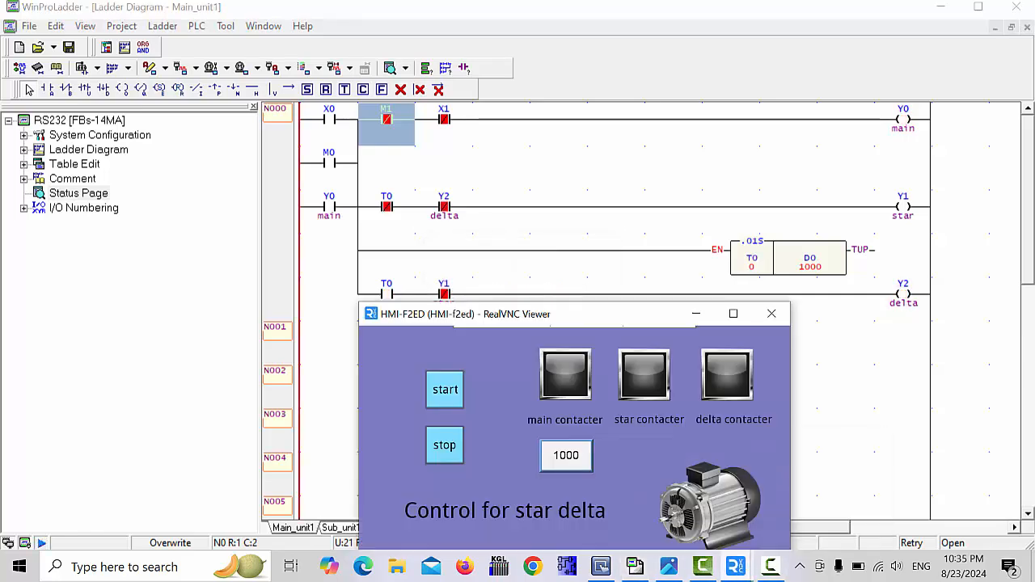
pyautogui.moveTo(572, 324)
pyautogui.moveTo(586, 314); pyautogui.dragTo(592, 316)
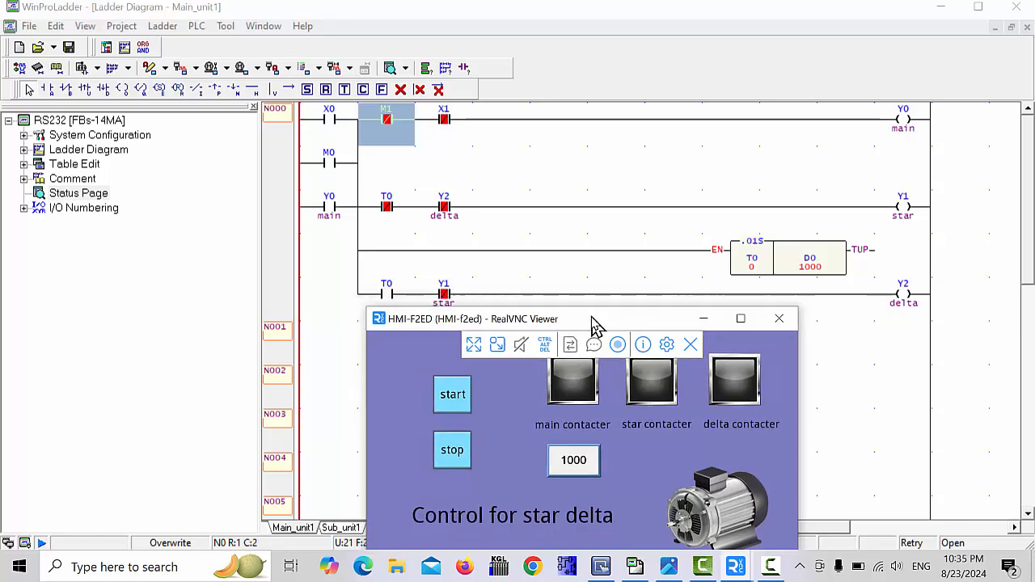
pyautogui.click(452, 393)
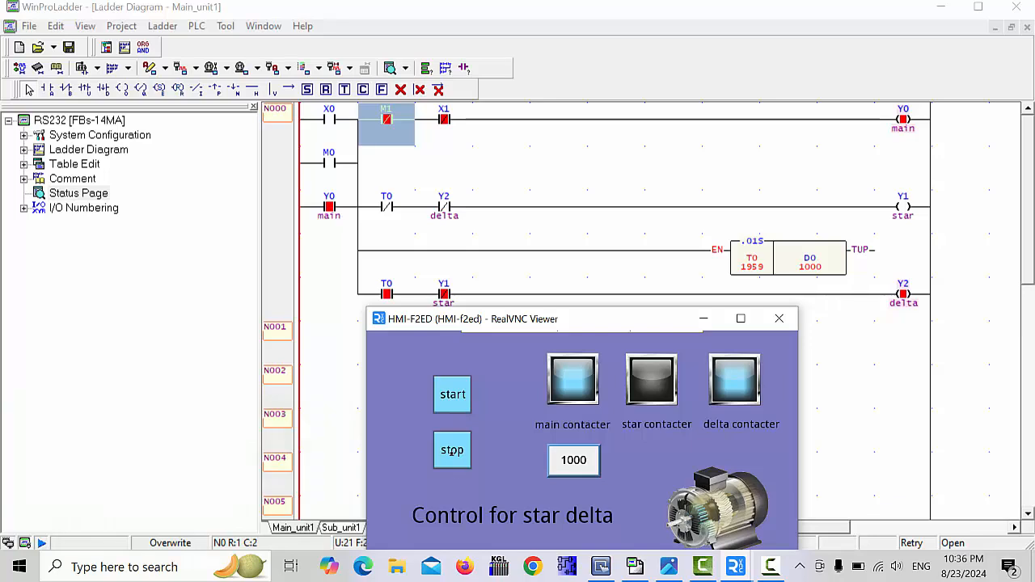
pyautogui.click(452, 450)
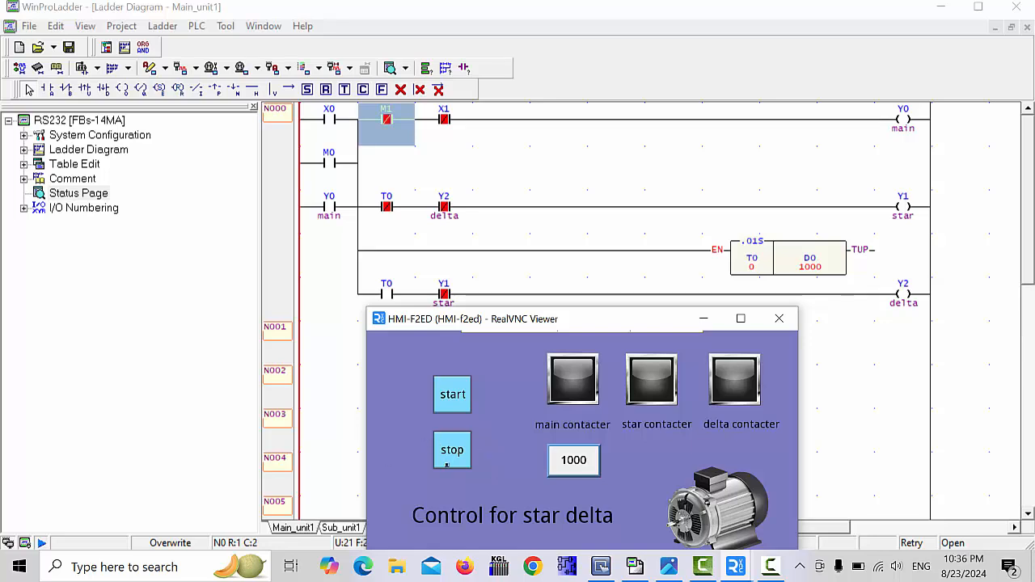
# - Move the HMI viewer window up until its whole screen is shown, including the "main motor" label
pyautogui.moveTo(554, 332)
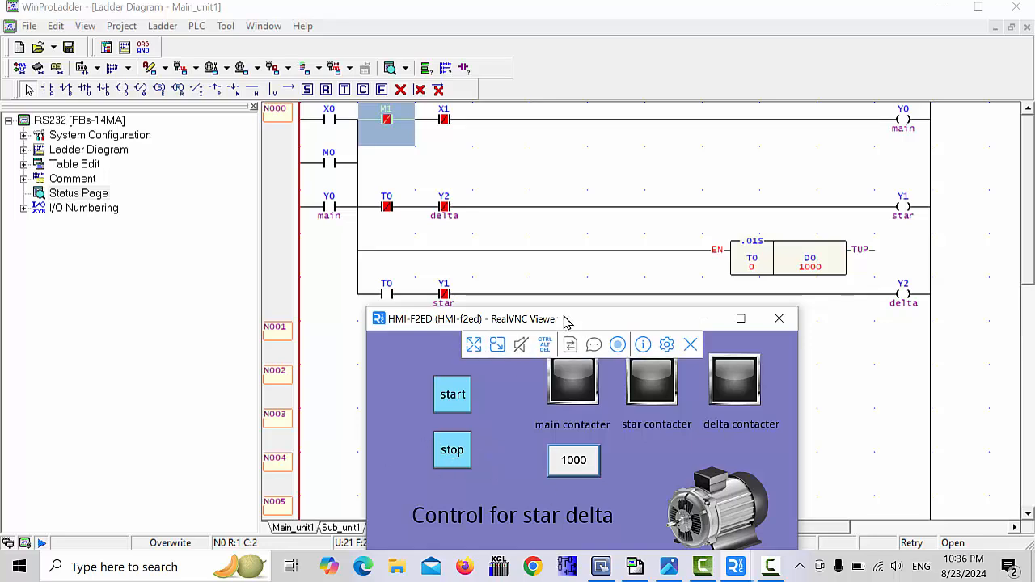
pyautogui.moveTo(563, 319); pyautogui.dragTo(553, 260)
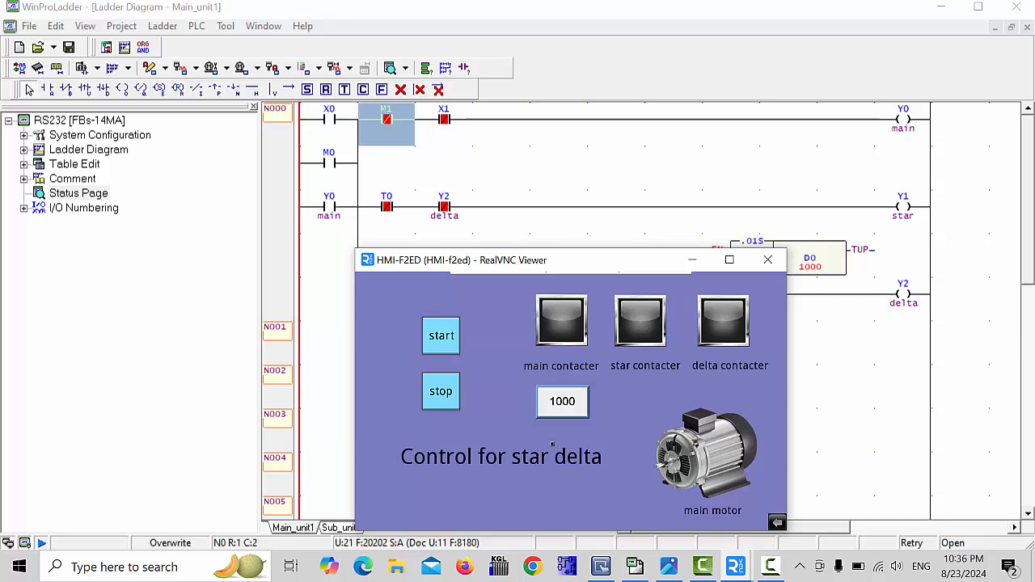